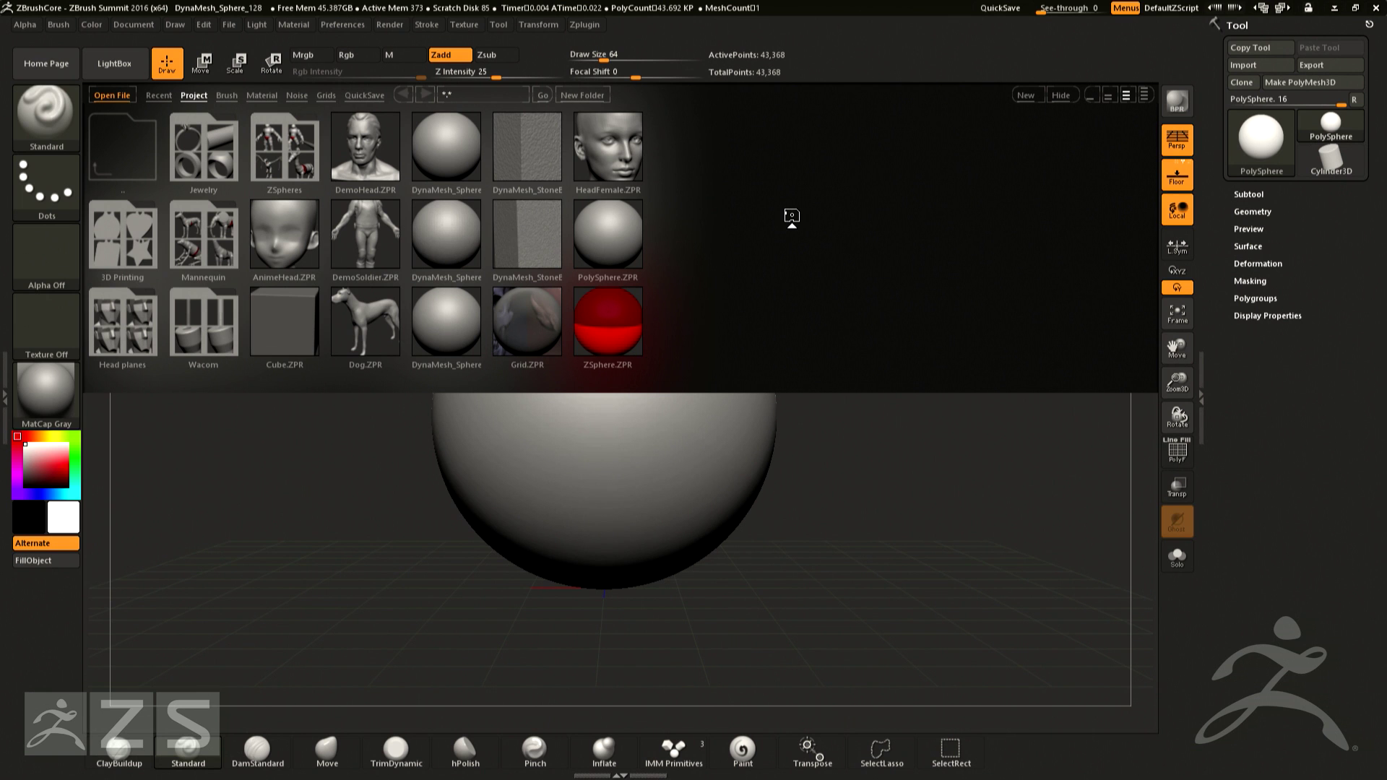
# - Open the Head planes sample folder and load the HeadPlanes_Male model
pyautogui.doubleClick(130, 329)
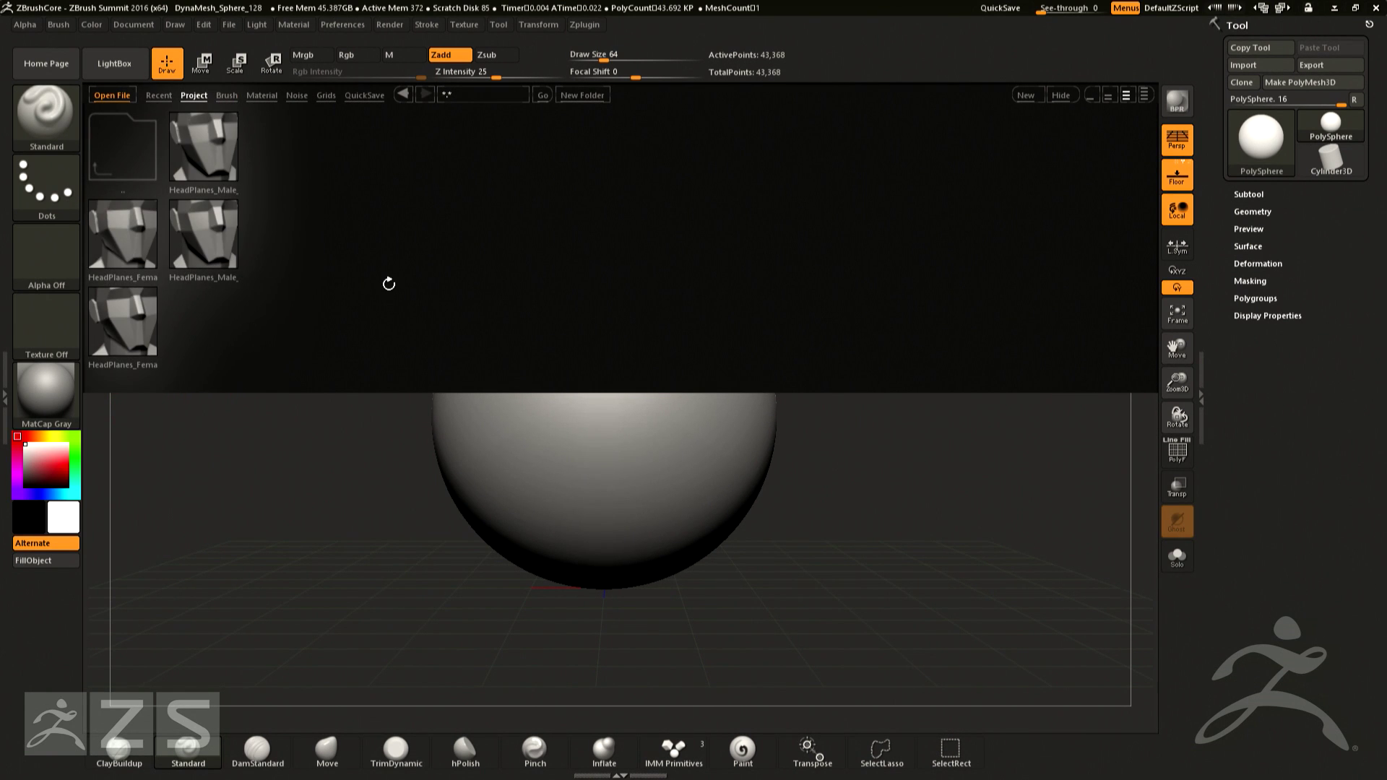
pyautogui.doubleClick(209, 234)
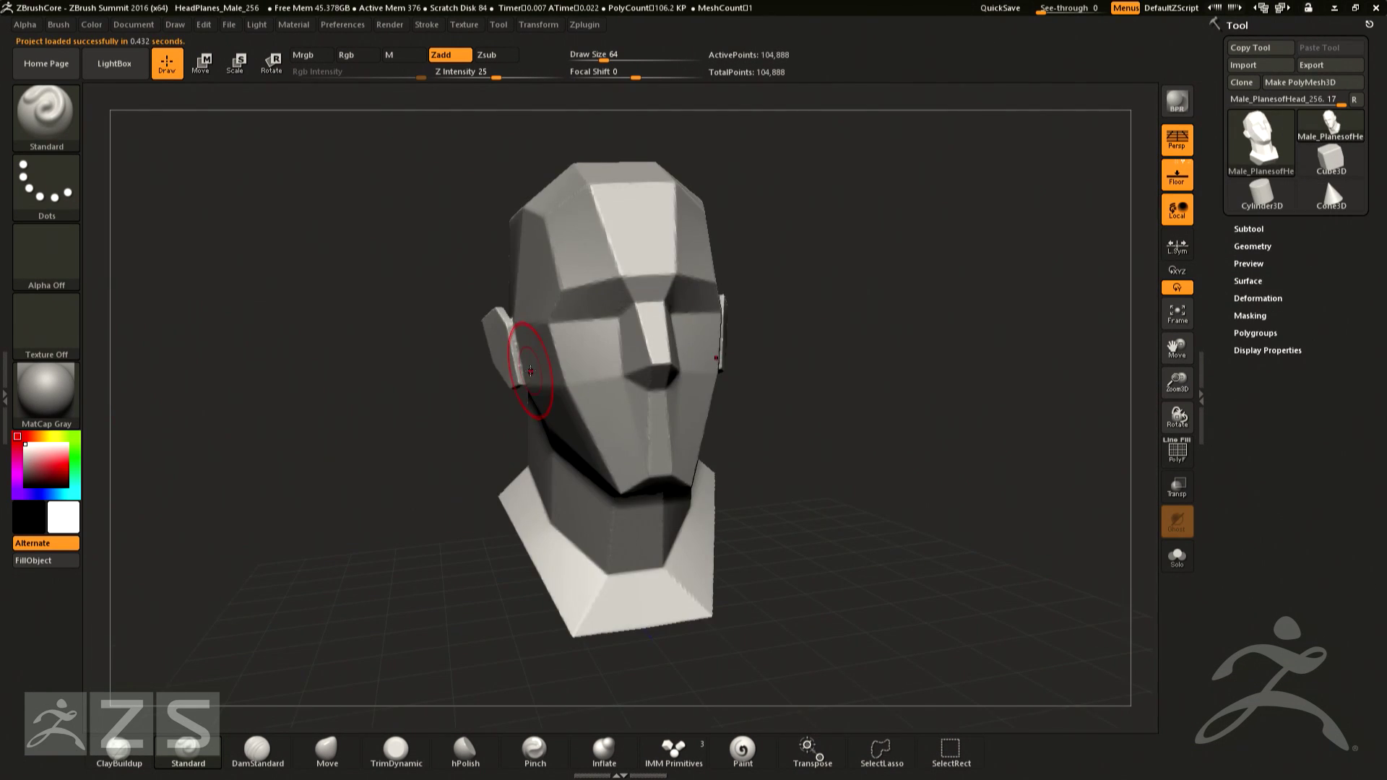
pyautogui.moveTo(931, 467); pyautogui.dragTo(906, 447)
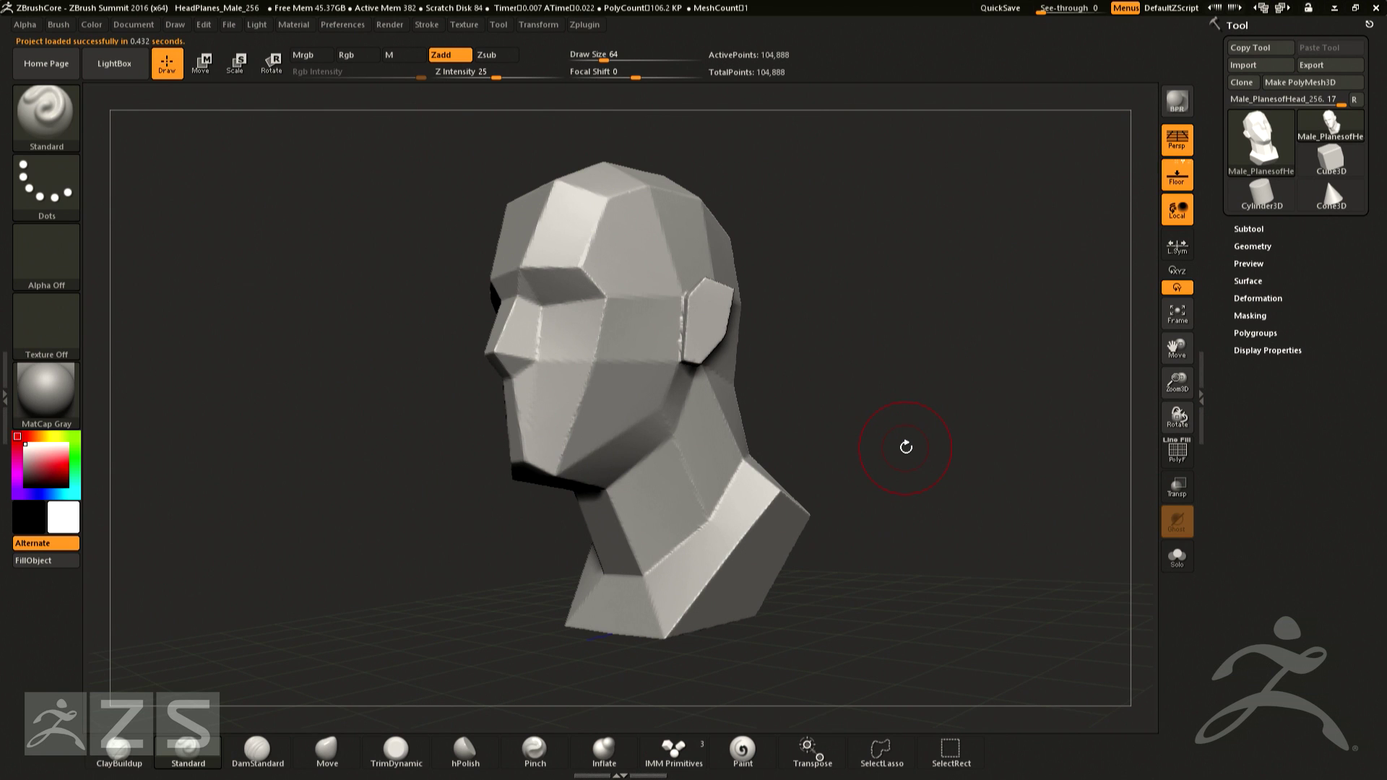
# - Switch to the ClayBuildup brush and build a curved clay stroke along the side of the head
pyautogui.press('b')
pyautogui.press('c')
pyautogui.press('b')
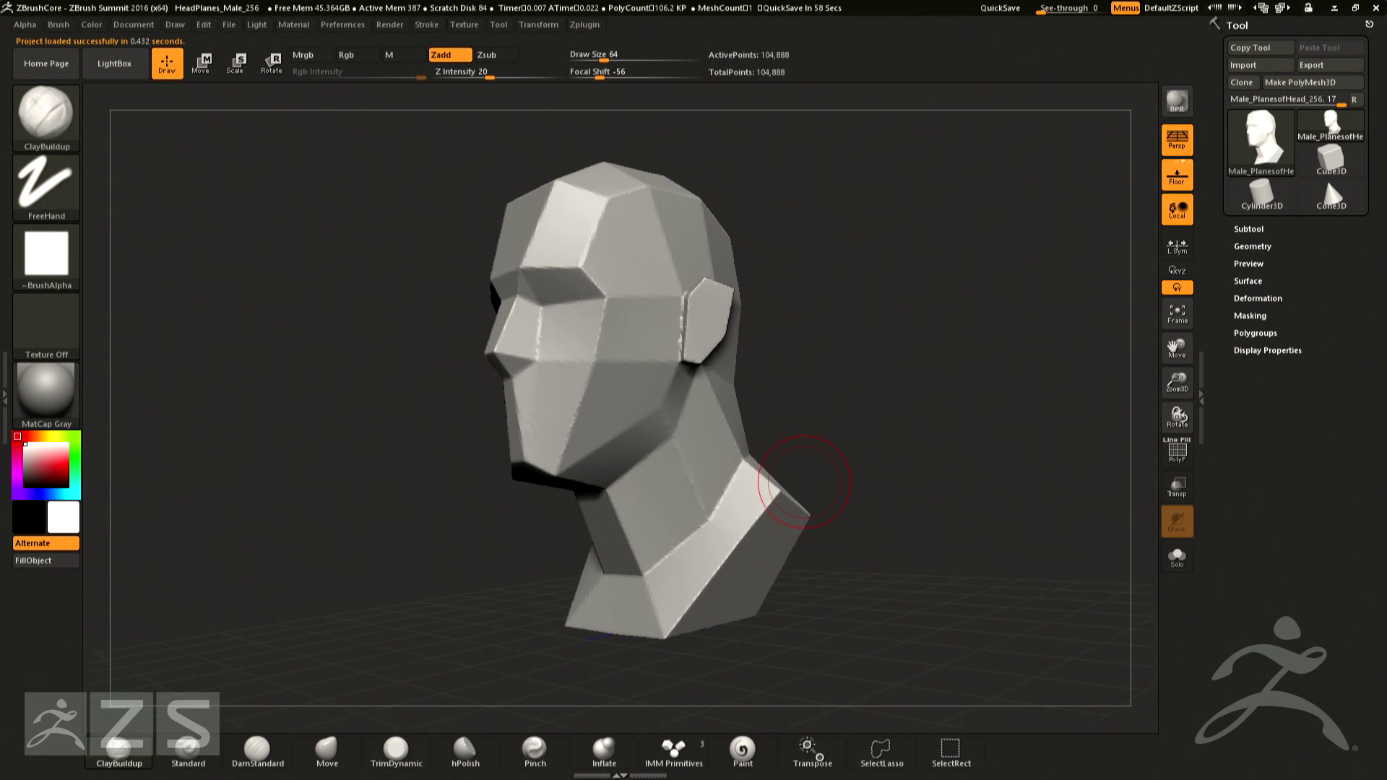
pyautogui.moveTo(620, 217)
pyautogui.mouseDown()
pyautogui.moveTo(609, 361)
pyautogui.moveTo(665, 412)
pyautogui.mouseUp()
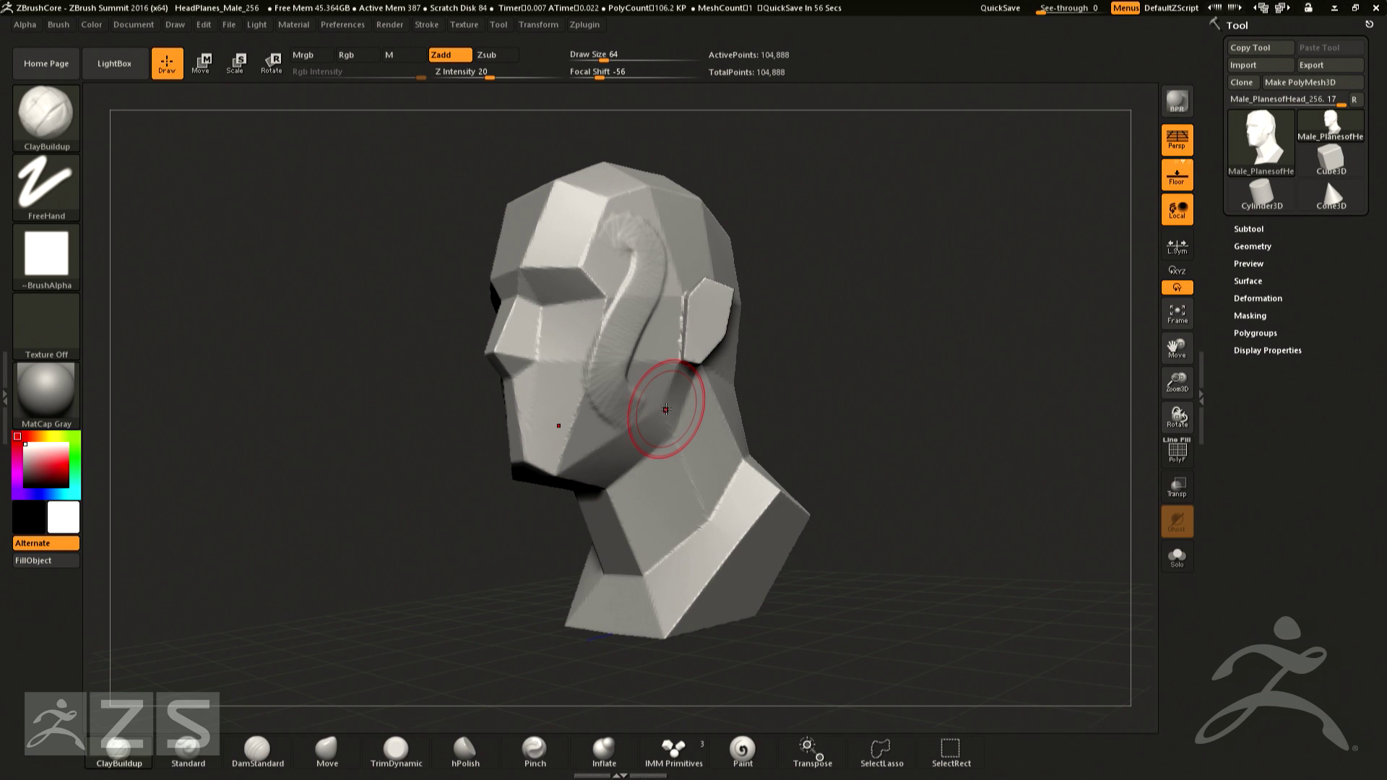
pyautogui.moveTo(811, 312); pyautogui.dragTo(708, 318)
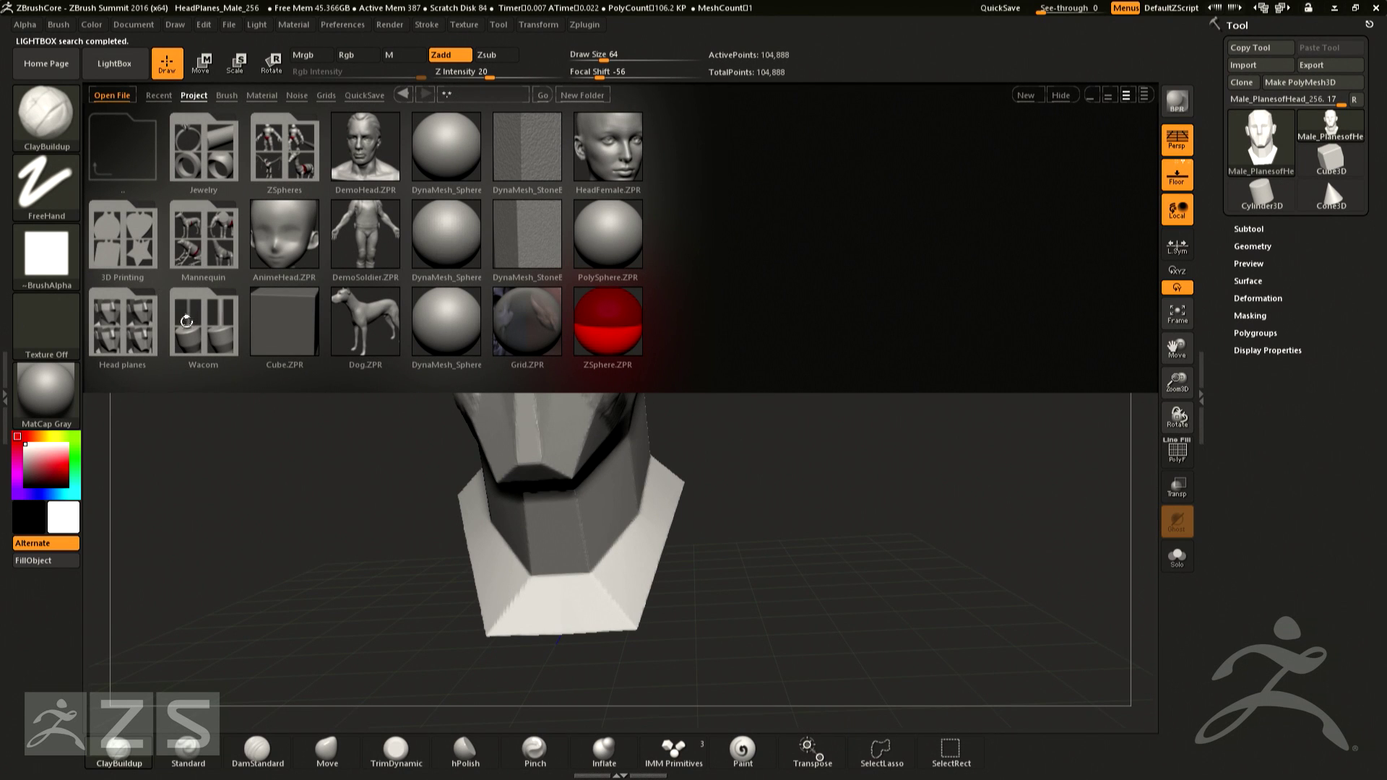
pyautogui.click(195, 318)
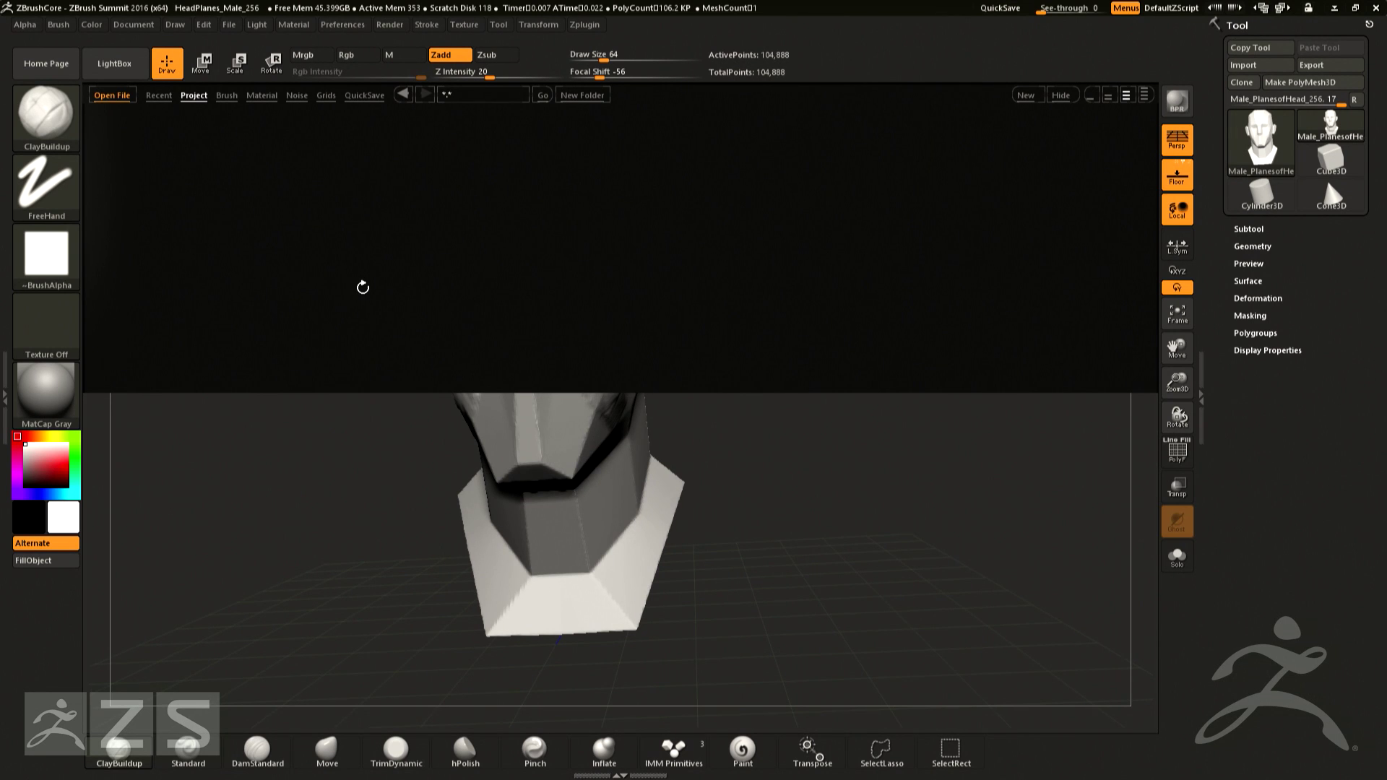
# - Load the Mannequin_Animal_Frog project from the LightBox Project library
pyautogui.click(193, 98)
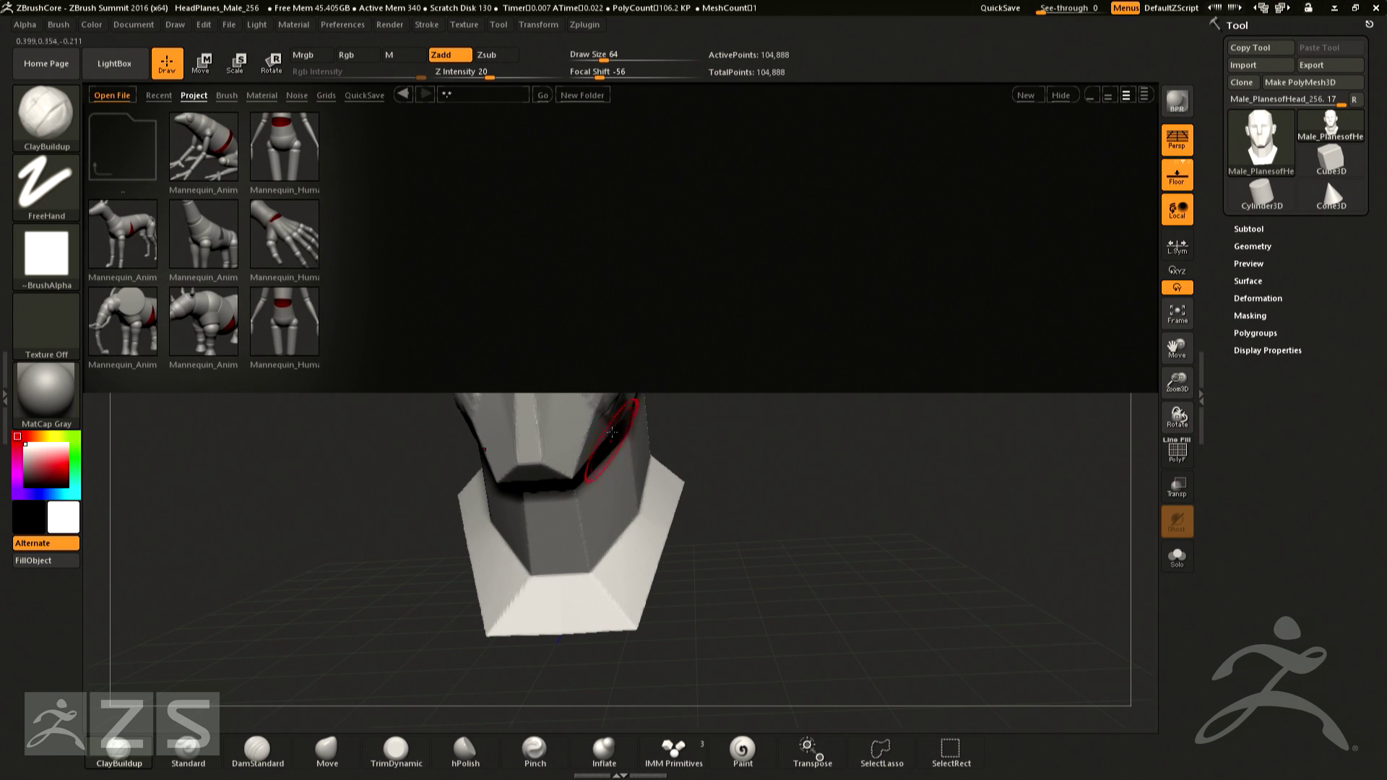
pyautogui.doubleClick(211, 152)
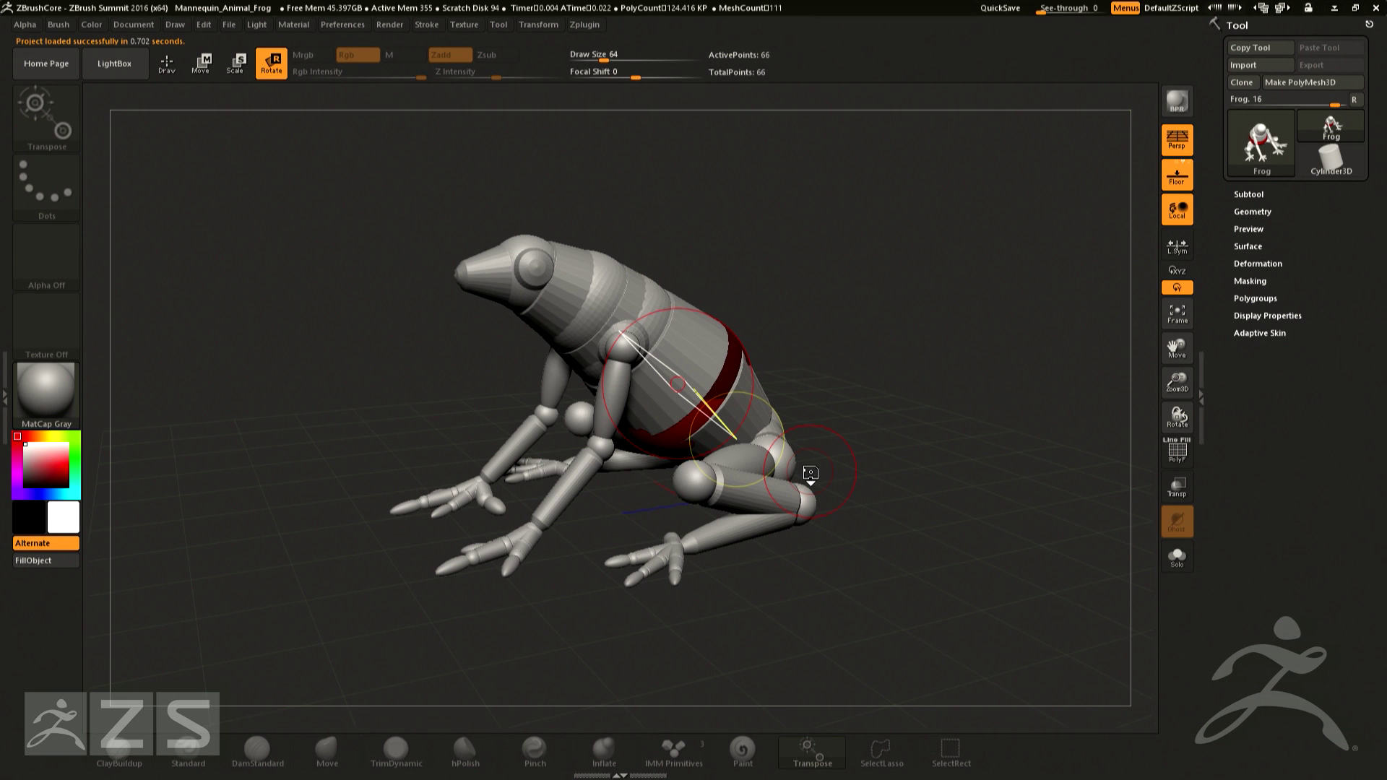
# - In Move mode, draw an action line from nose tip to eye and reposition the frog's head
pyautogui.moveTo(931, 403); pyautogui.dragTo(971, 395)
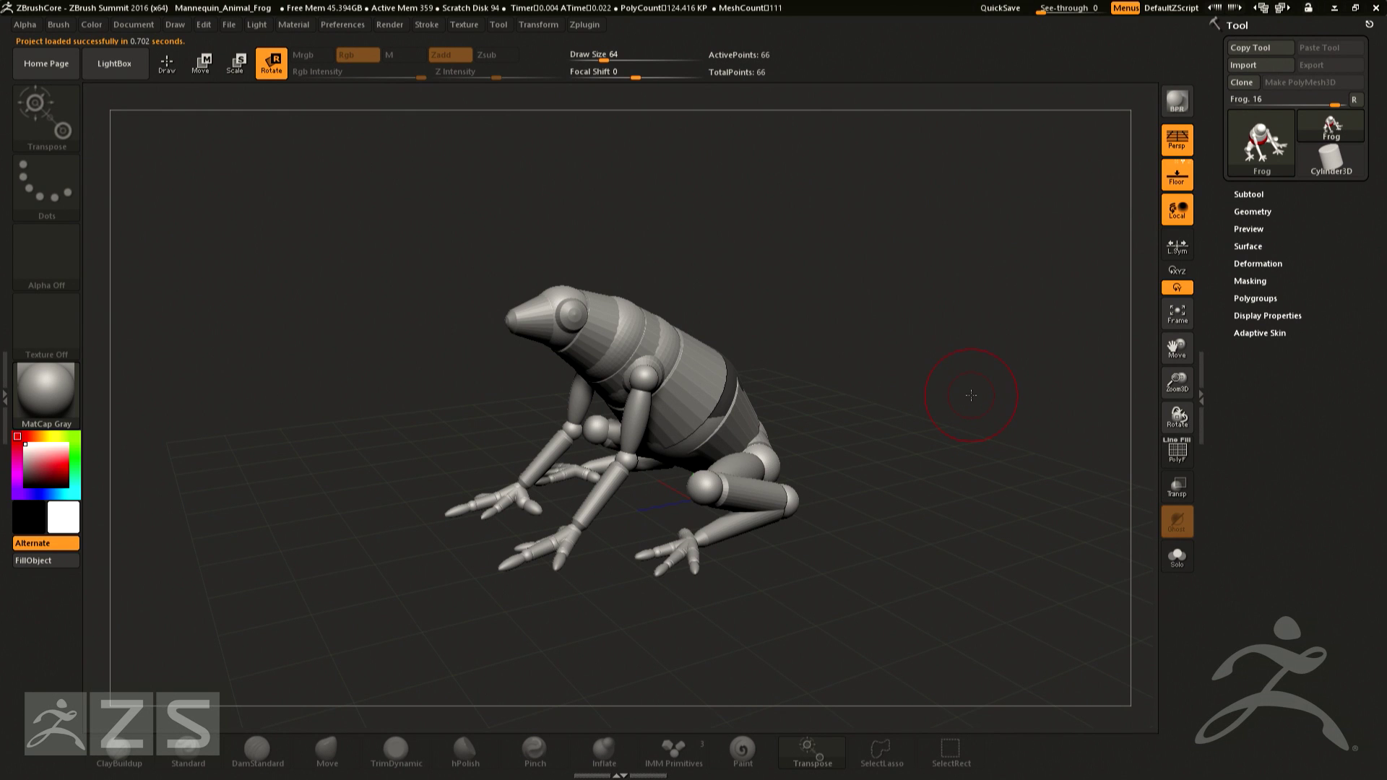
pyautogui.moveTo(971, 395); pyautogui.dragTo(903, 336)
pyautogui.moveTo(925, 246); pyautogui.dragTo(803, 269)
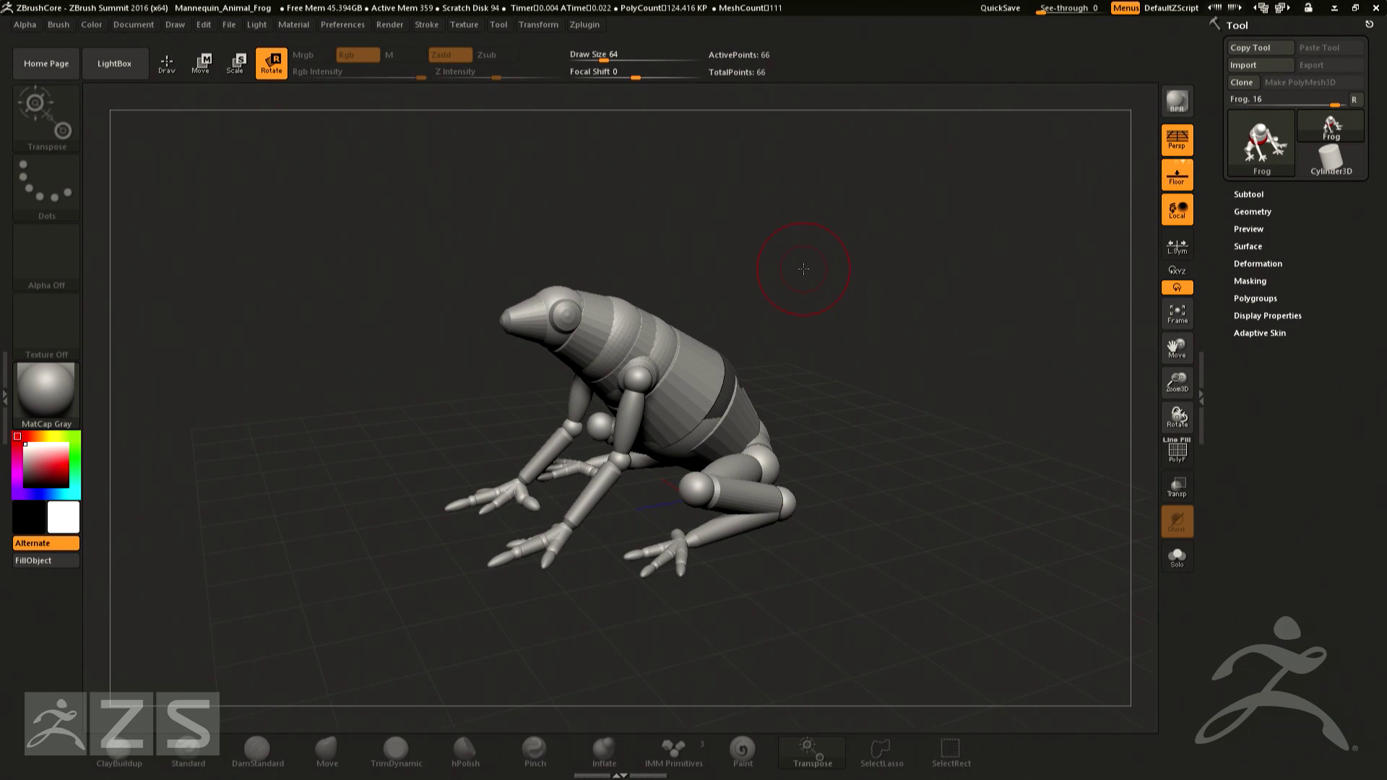
pyautogui.click(203, 67)
pyautogui.moveTo(753, 370)
pyautogui.mouseDown()
pyautogui.moveTo(762, 455)
pyautogui.moveTo(853, 441)
pyautogui.mouseUp()
pyautogui.moveTo(735, 321); pyautogui.dragTo(756, 334)
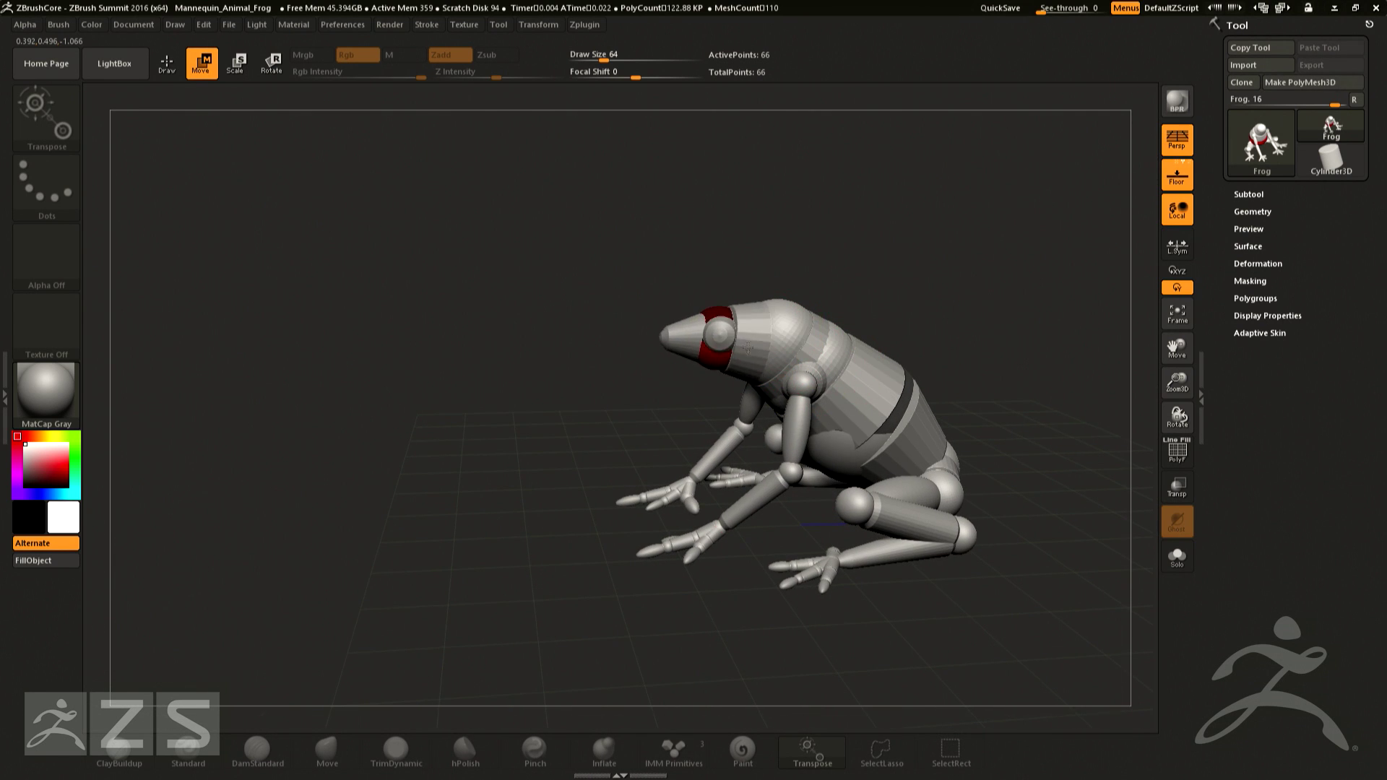
pyautogui.moveTo(682, 372); pyautogui.dragTo(711, 347)
pyautogui.moveTo(903, 282); pyautogui.dragTo(932, 303)
# - In Scale mode, set an action line on the front arm joint and pick the head piece
pyautogui.press('e')
pyautogui.moveTo(620, 448); pyautogui.dragTo(620, 394)
pyautogui.moveTo(903, 331); pyautogui.dragTo(831, 339)
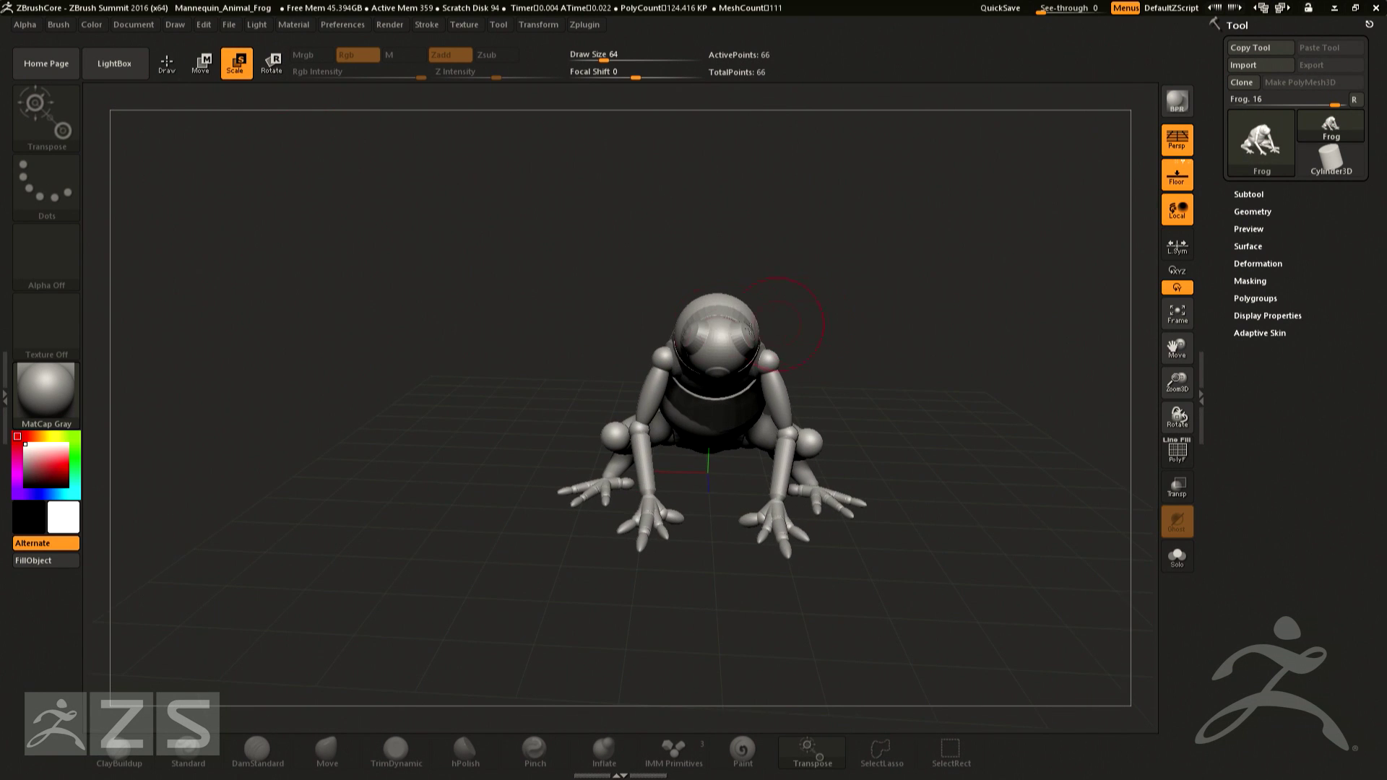
pyautogui.click(715, 340)
pyautogui.moveTo(711, 457); pyautogui.dragTo(831, 321)
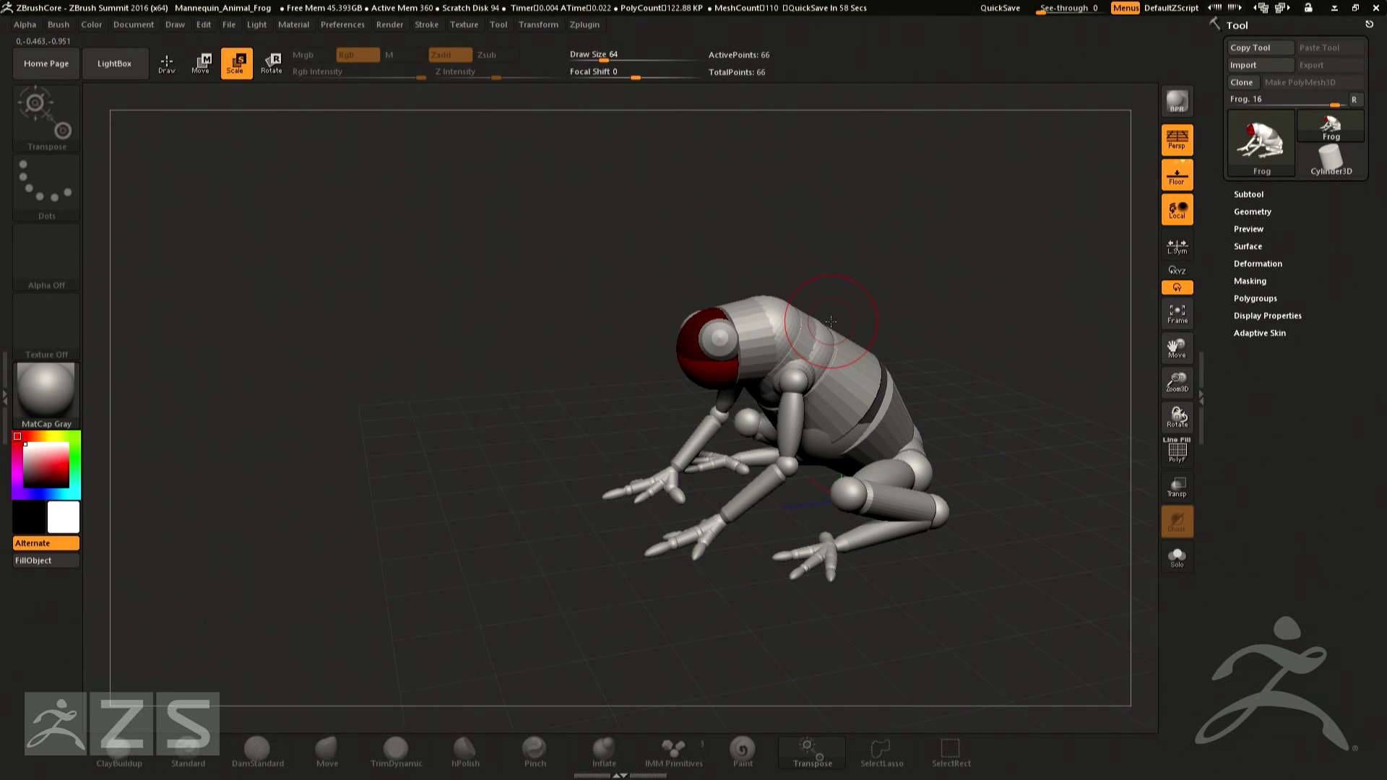
pyautogui.moveTo(831, 321); pyautogui.dragTo(988, 374)
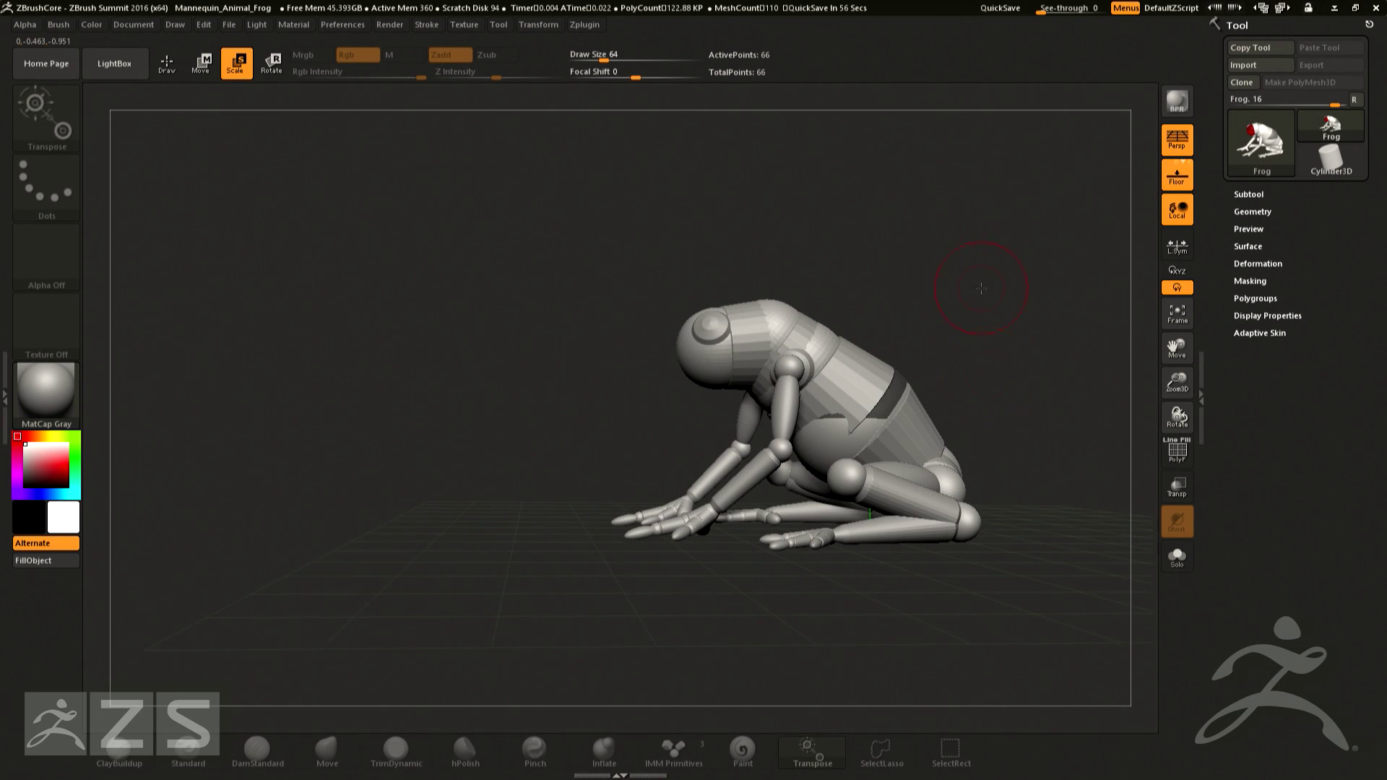
pyautogui.moveTo(981, 288); pyautogui.dragTo(572, 171)
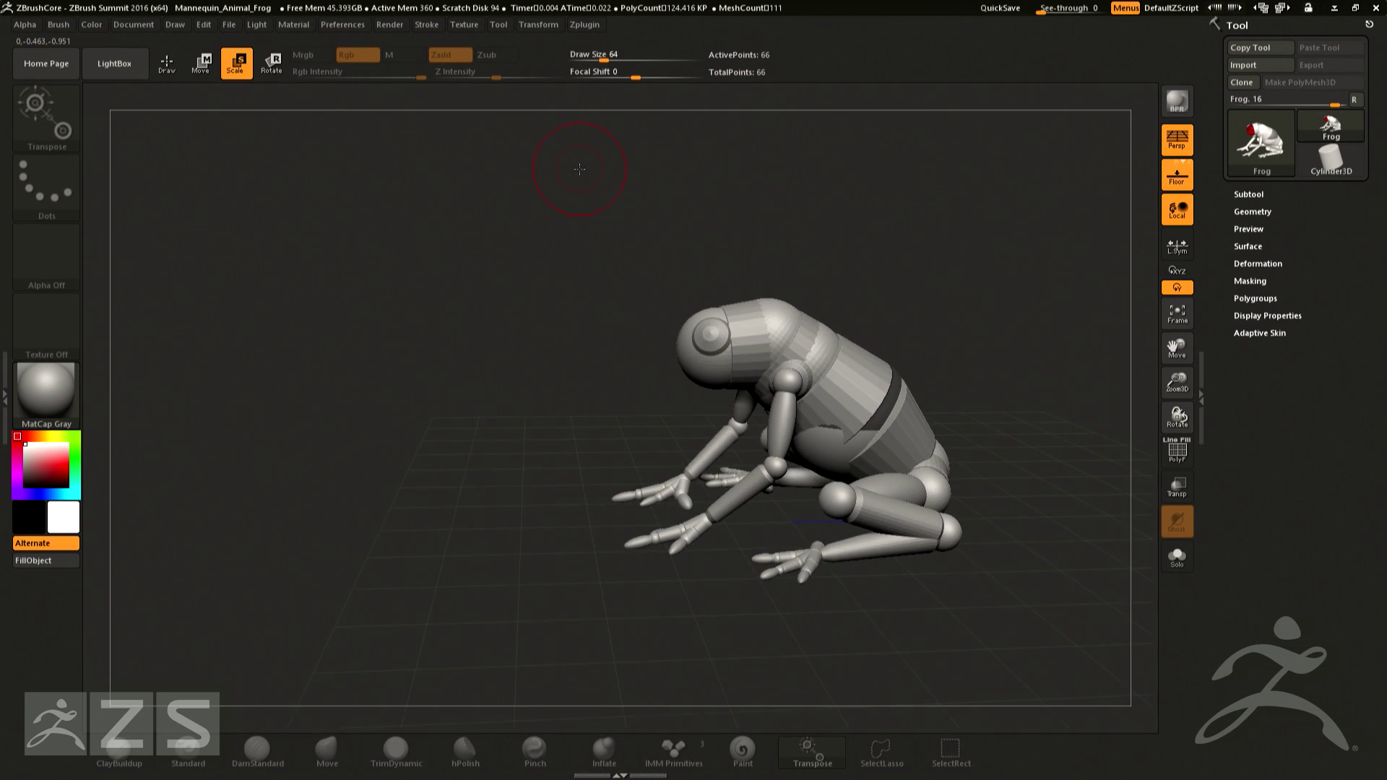
# - Remove the neck piece, undo the removal, and show the mannequin as an adaptive skin preview
pyautogui.click(204, 63)
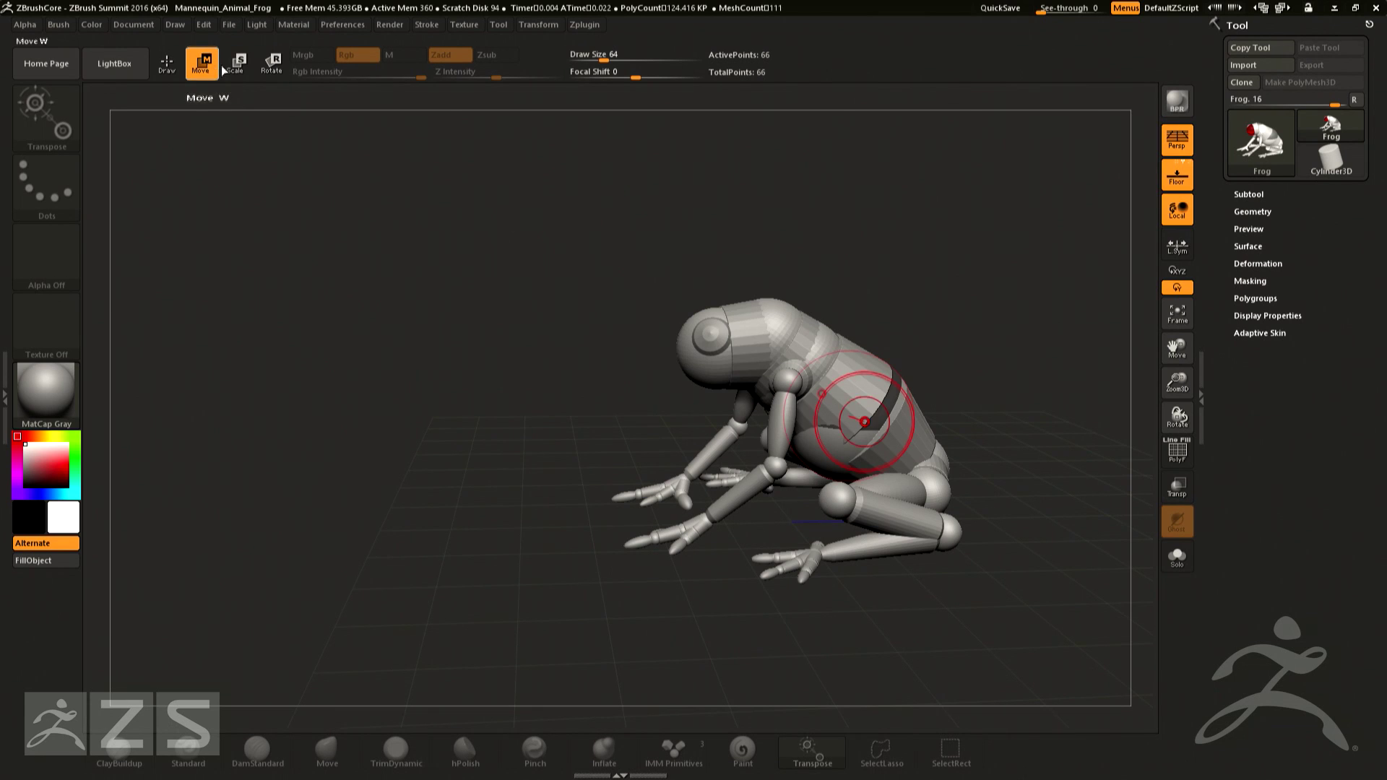
pyautogui.keyDown('alt'); pyautogui.click(766, 322); pyautogui.keyUp('alt')
pyautogui.moveTo(977, 318); pyautogui.dragTo(942, 333)
pyautogui.hotkey('ctrl', 'z')
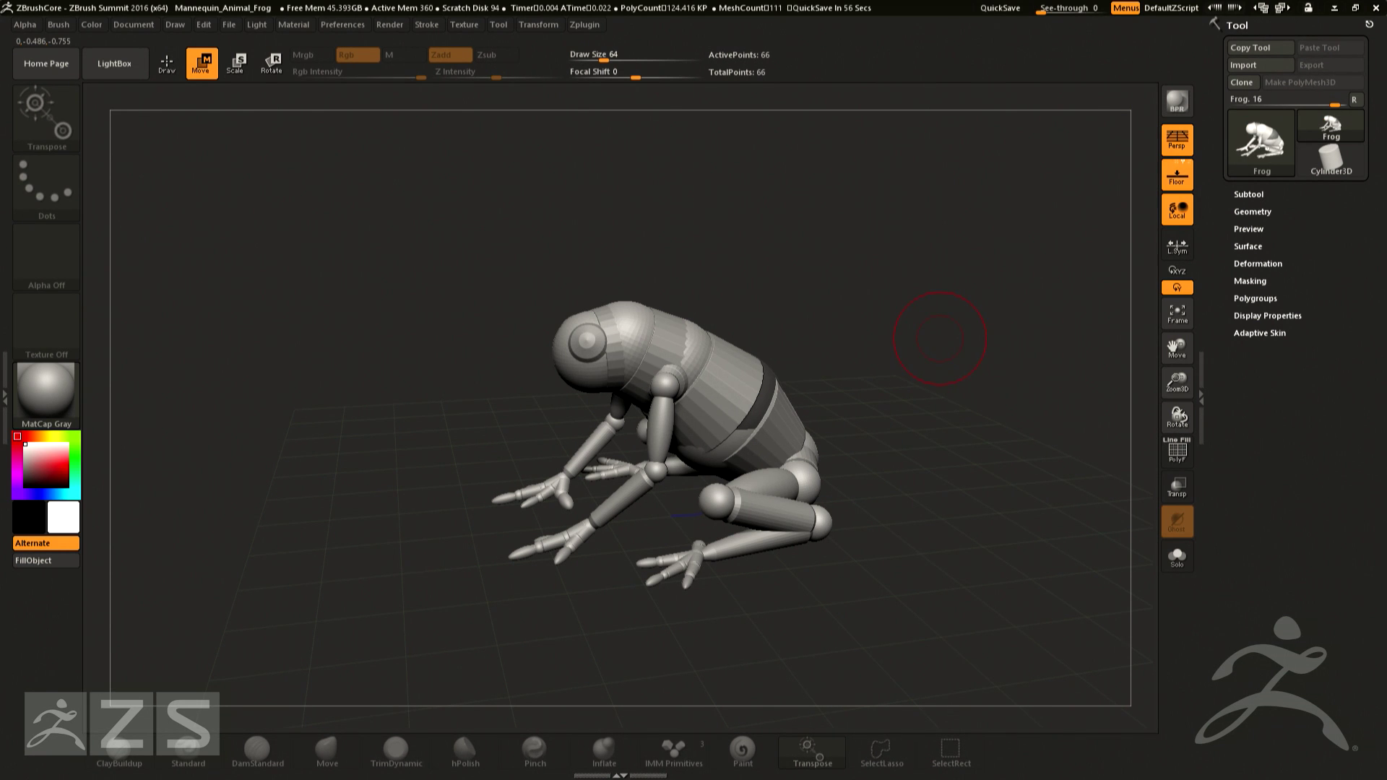
pyautogui.press('a')
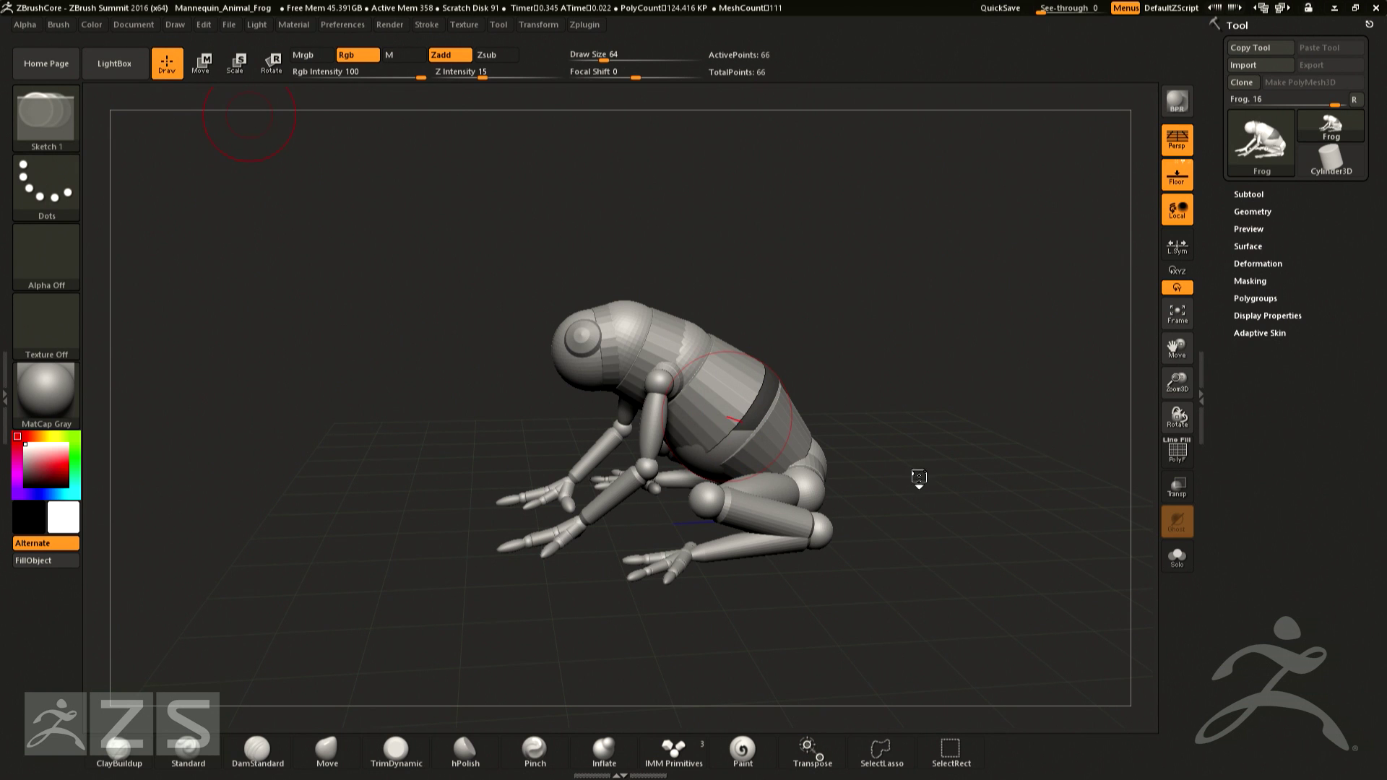
# - Show the Adaptive Skin settings and build clay on the shoulder and neck at Draw Size 32
pyautogui.click(1260, 332)
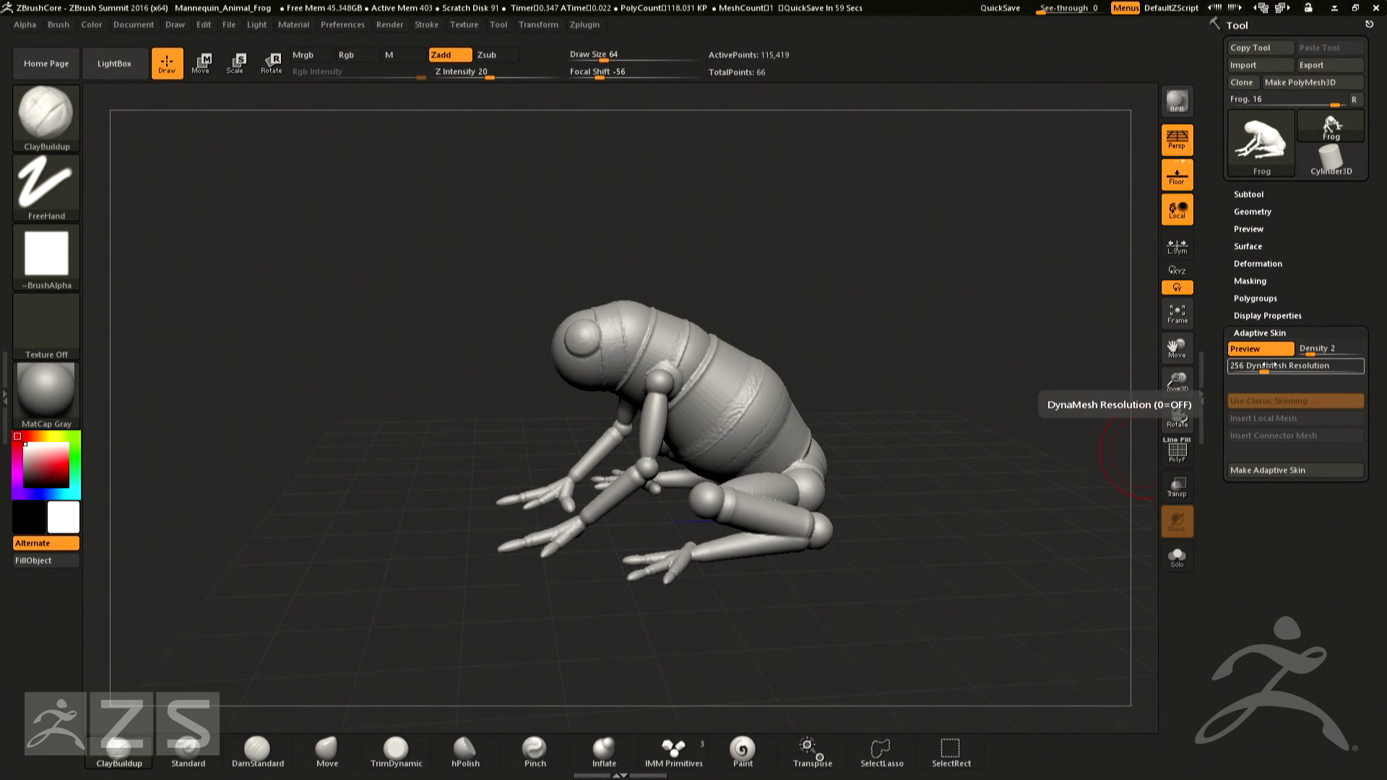
pyautogui.click(119, 751)
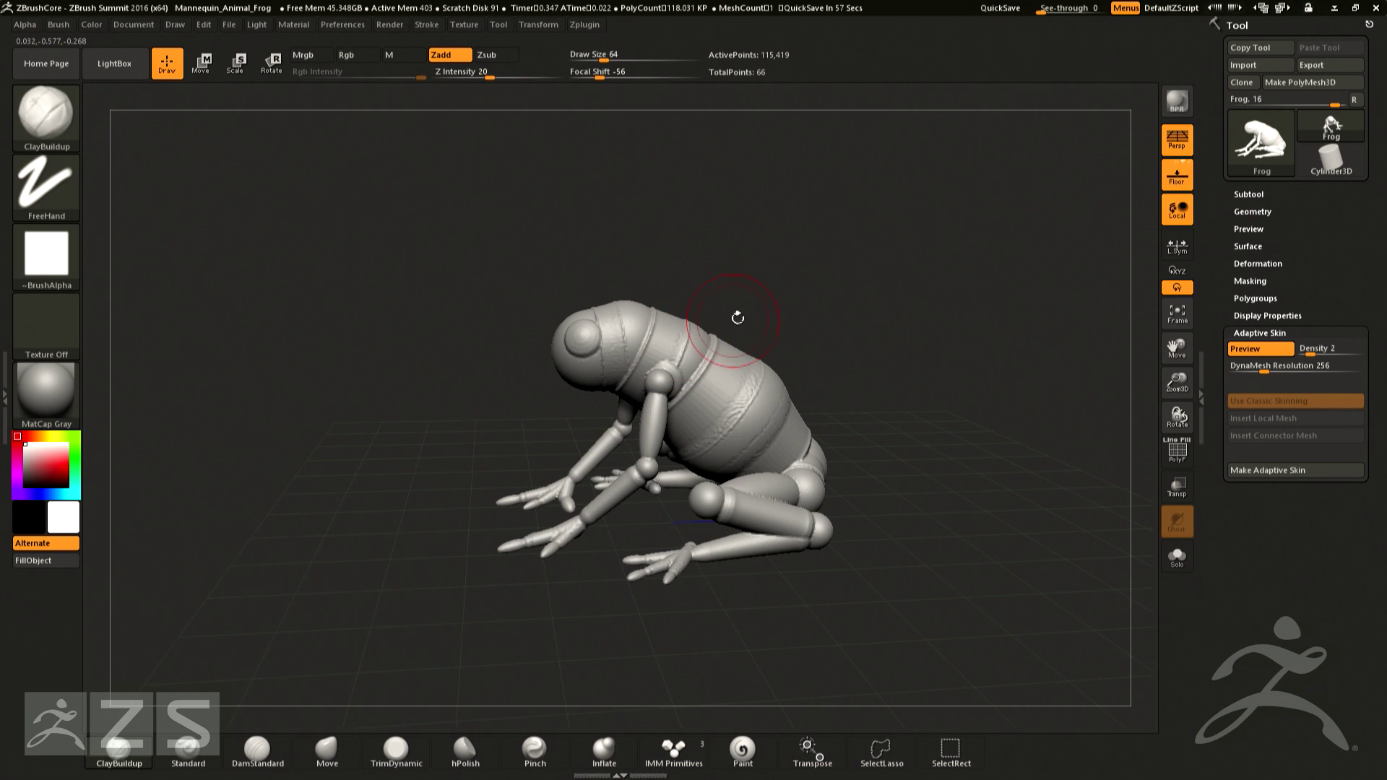
pyautogui.press('[')
pyautogui.press('[')
pyautogui.press('[')
pyautogui.moveTo(661, 354)
pyautogui.mouseDown()
pyautogui.moveTo(638, 380)
pyautogui.moveTo(685, 377)
pyautogui.moveTo(685, 359)
pyautogui.moveTo(661, 354)
pyautogui.moveTo(639, 376)
pyautogui.moveTo(686, 391)
pyautogui.moveTo(637, 324)
pyautogui.moveTo(620, 354)
pyautogui.moveTo(599, 318)
pyautogui.mouseUp()
# - Raise the brush to Draw Size 48, review the frog from several angles, and make the adaptive skin
pyautogui.press(']')
pyautogui.press(']')
pyautogui.moveTo(674, 260)
pyautogui.mouseDown()
pyautogui.moveTo(588, 309)
pyautogui.moveTo(557, 309)
pyautogui.moveTo(571, 347)
pyautogui.moveTo(599, 312)
pyautogui.mouseUp()
pyautogui.moveTo(728, 260)
pyautogui.mouseDown()
pyautogui.moveTo(624, 307)
pyautogui.moveTo(603, 293)
pyautogui.mouseUp()
pyautogui.moveTo(712, 289); pyautogui.dragTo(635, 310)
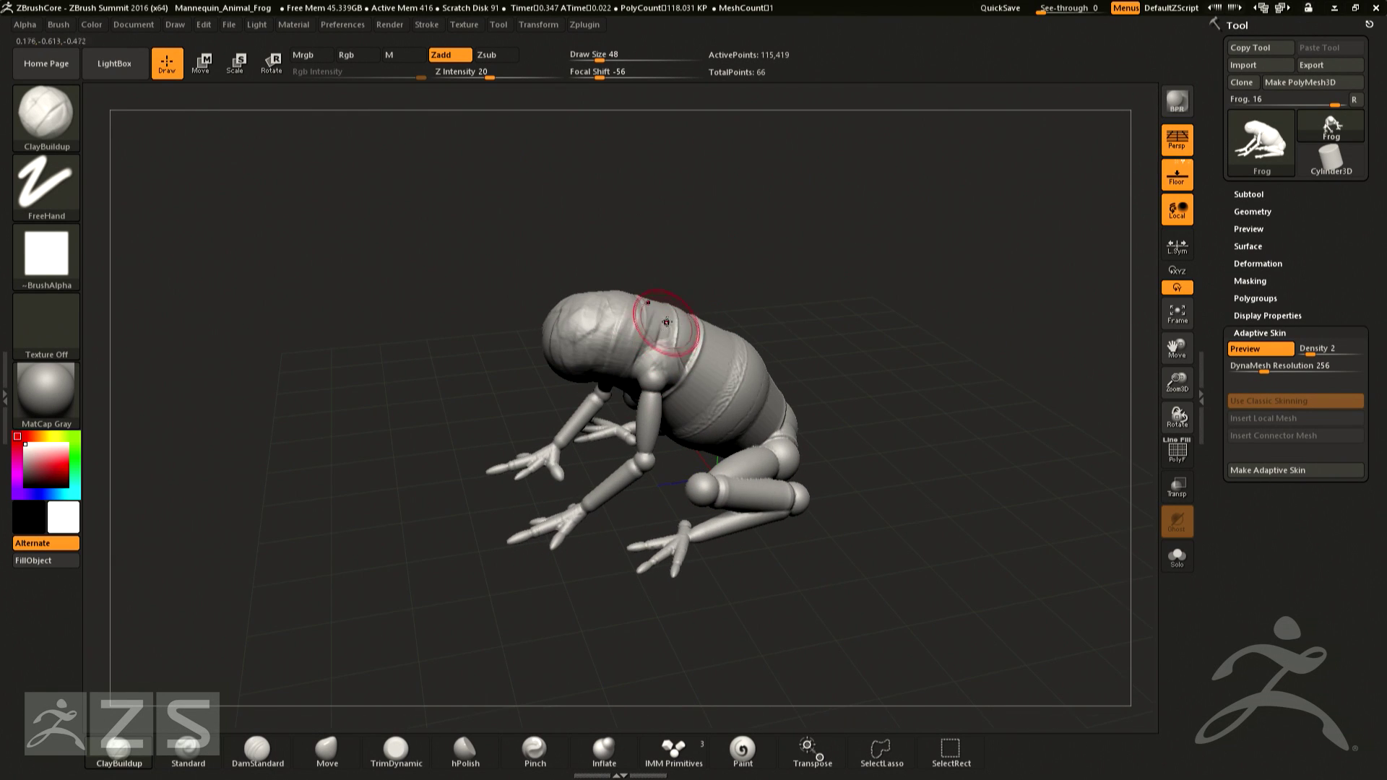
pyautogui.moveTo(741, 282); pyautogui.dragTo(702, 331)
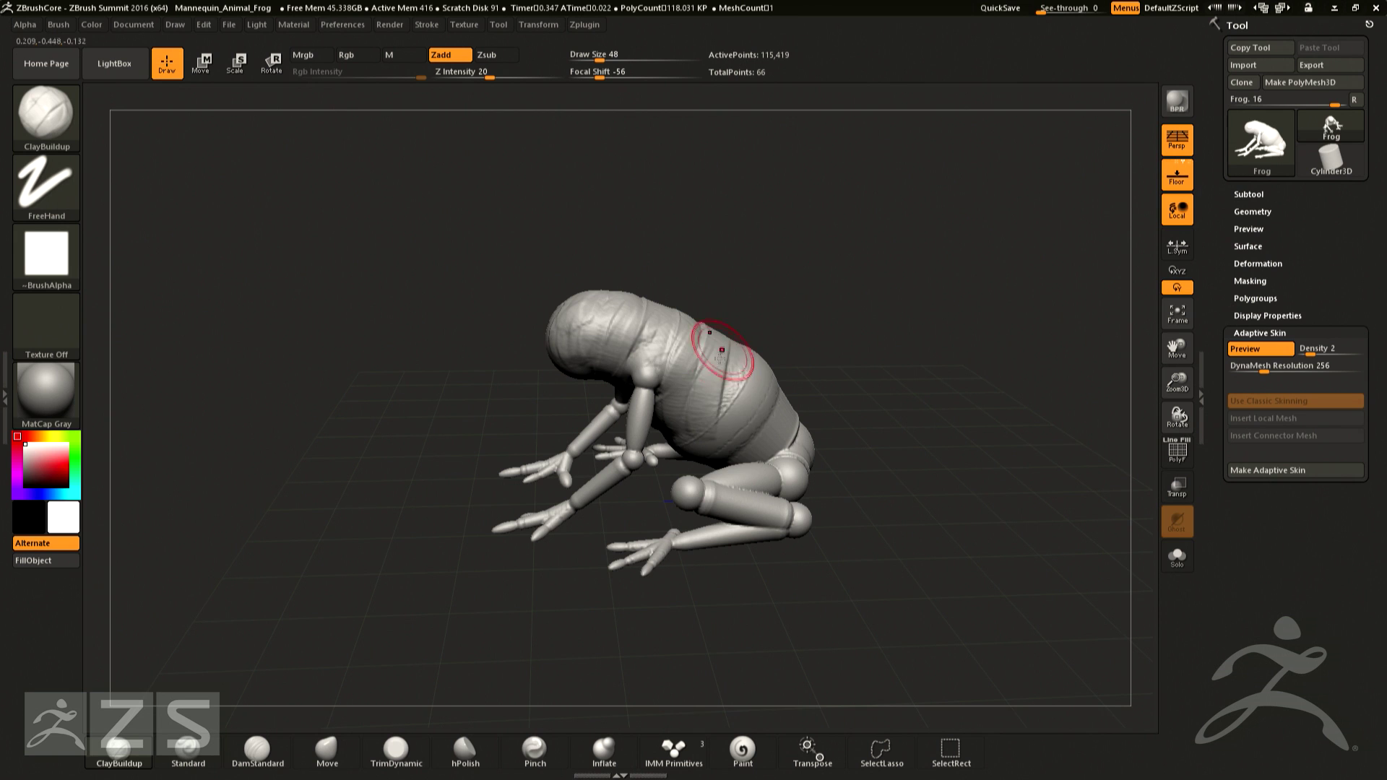
pyautogui.moveTo(705, 346)
pyautogui.mouseDown()
pyautogui.moveTo(758, 365)
pyautogui.moveTo(780, 321)
pyautogui.moveTo(806, 320)
pyautogui.moveTo(771, 335)
pyautogui.mouseUp()
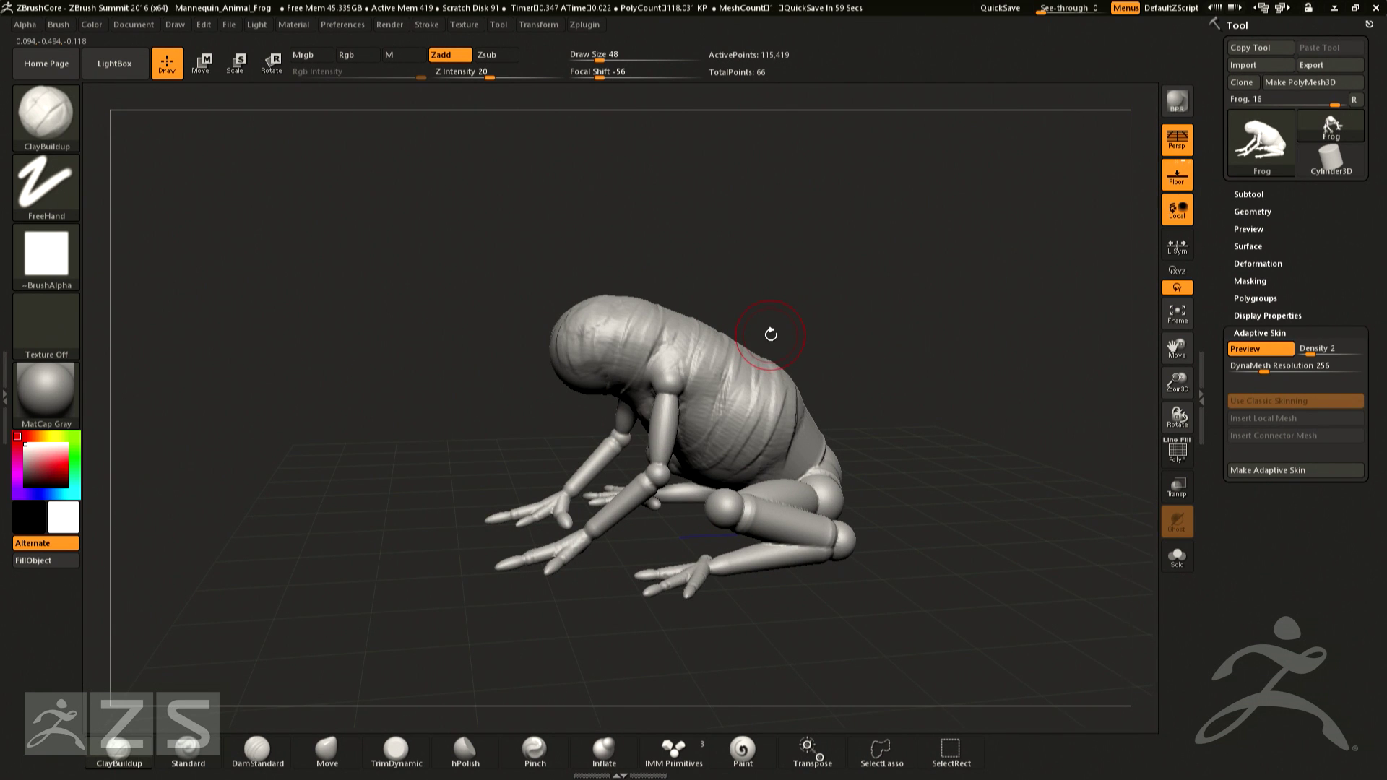
pyautogui.click(1239, 352)
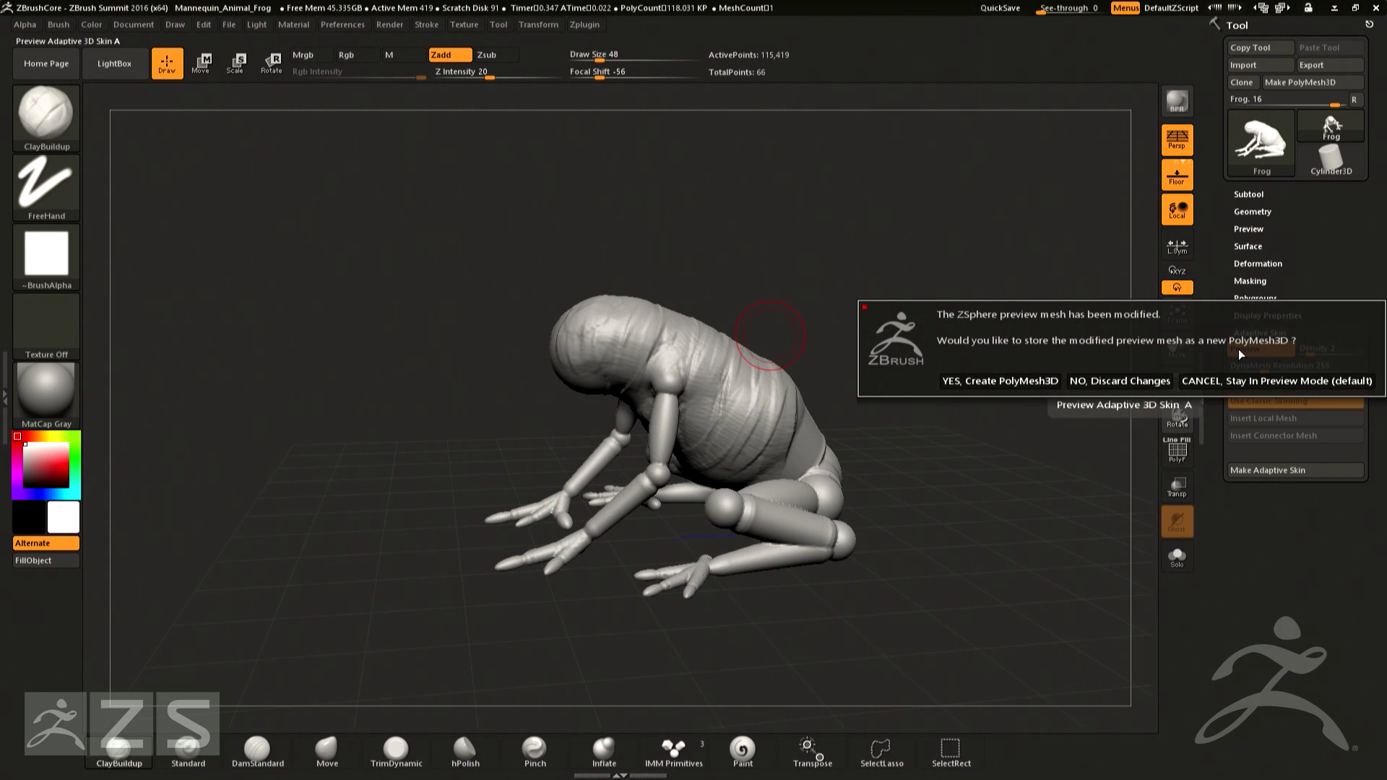
# - Store the preview as a new PolyMesh3D and create the Skin_Frog mesh
pyautogui.click(979, 380)
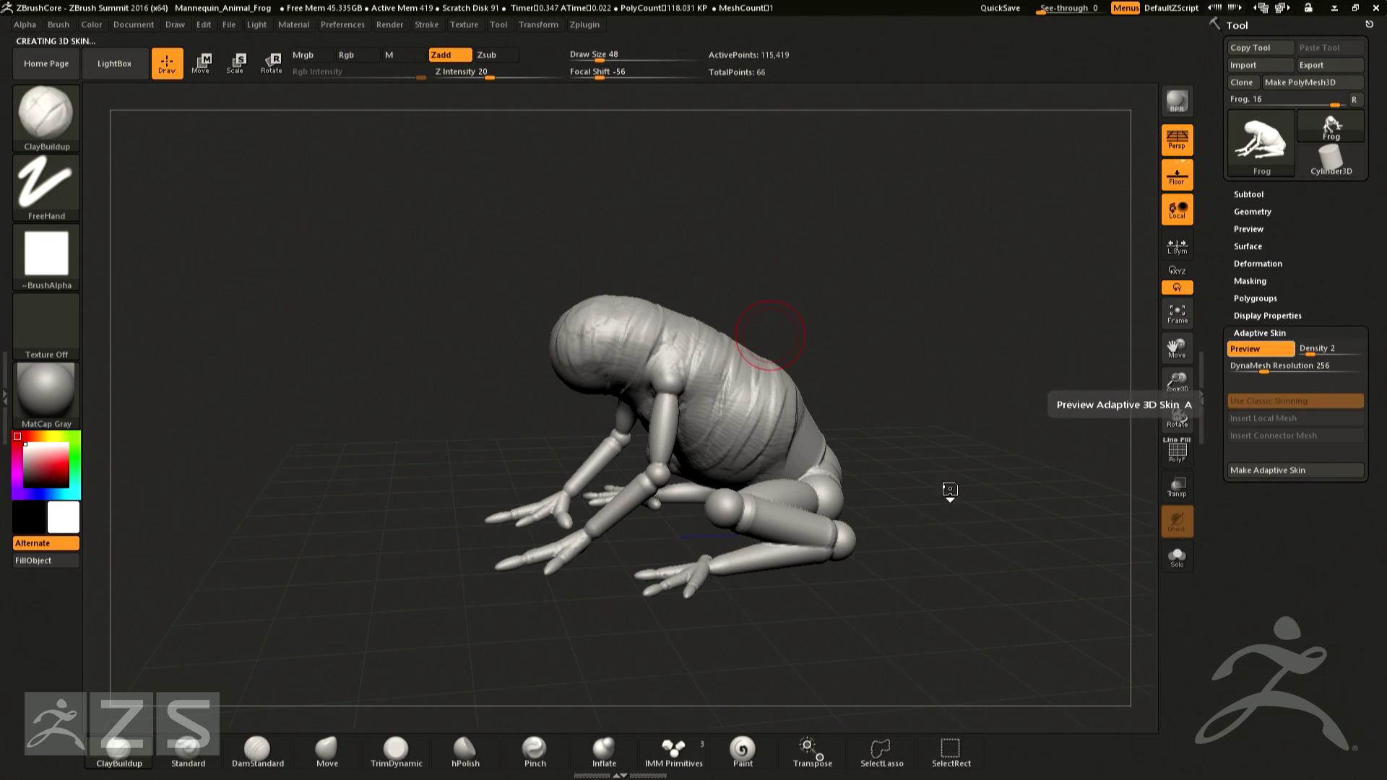
pyautogui.click(1332, 130)
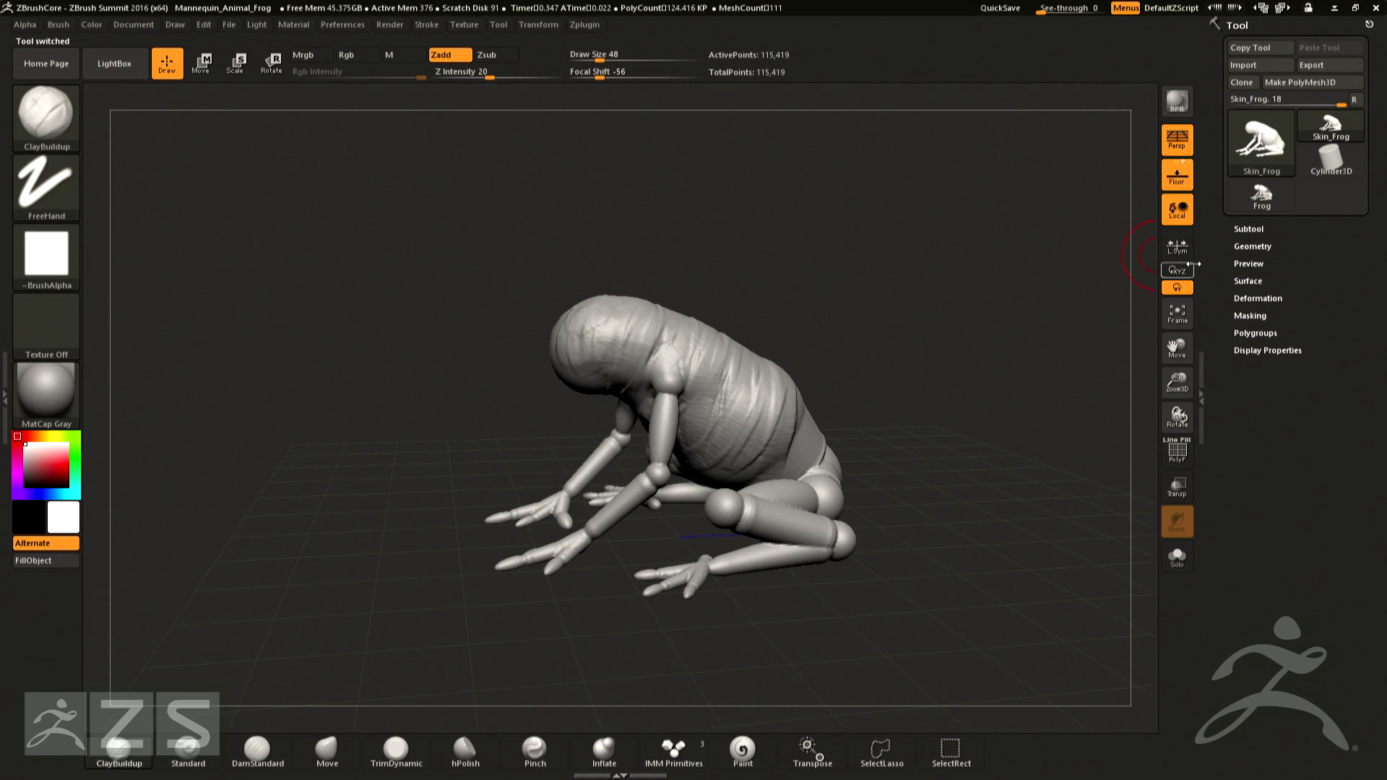
pyautogui.moveTo(1001, 488); pyautogui.dragTo(991, 484)
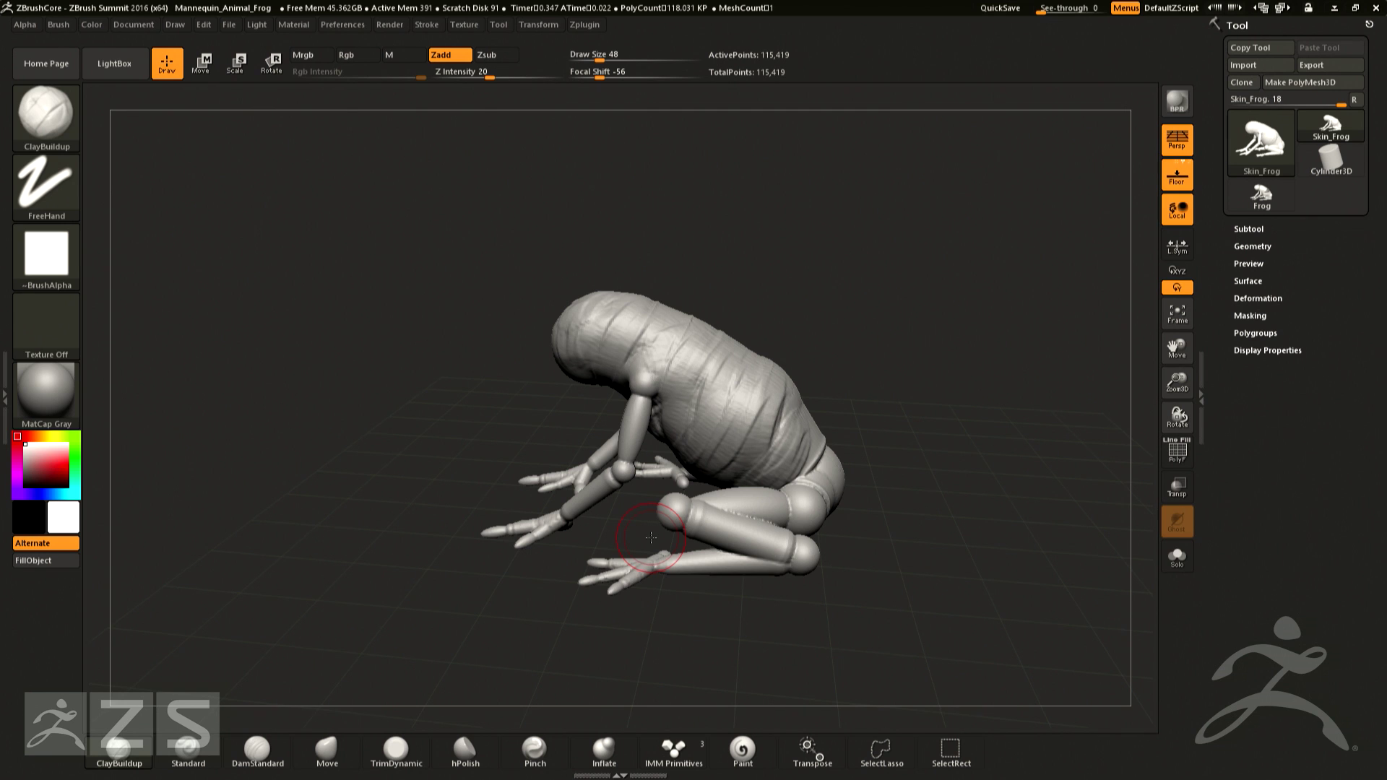
# - Lower the brush Draw Size from 29 to 27
pyautogui.click(46, 114)
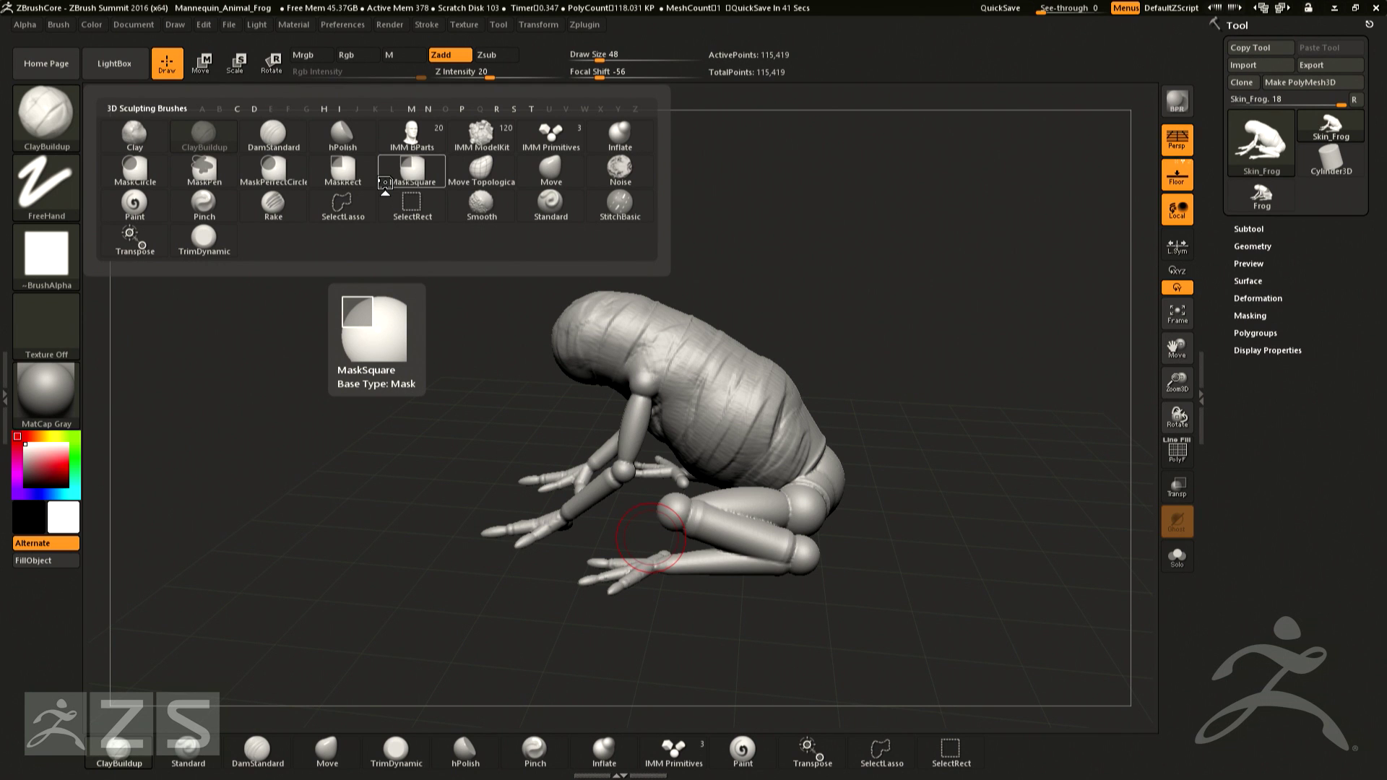
pyautogui.moveTo(848, 316)
pyautogui.mouseDown()
pyautogui.moveTo(905, 298)
pyautogui.moveTo(848, 335)
pyautogui.mouseUp()
pyautogui.press('space')
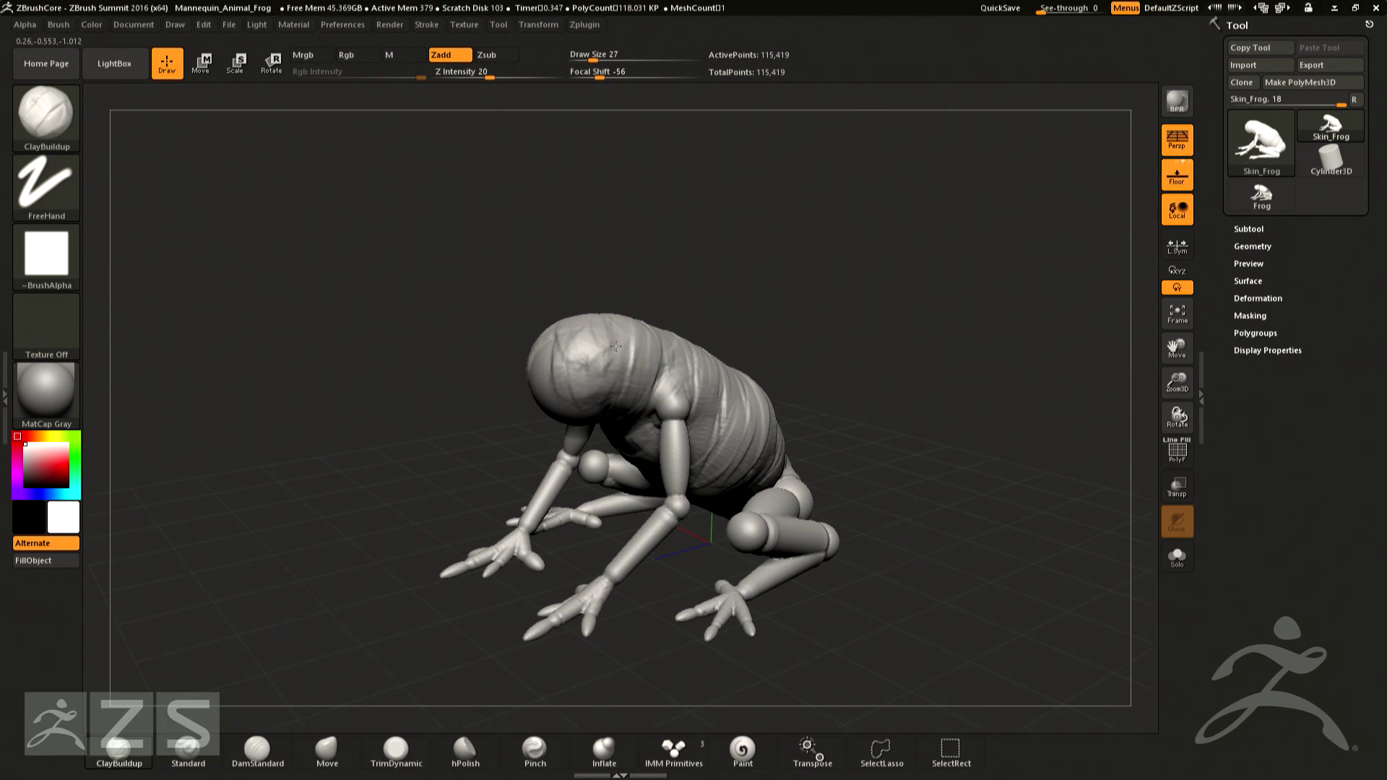
pyautogui.moveTo(650, 282)
pyautogui.mouseDown()
pyautogui.moveTo(765, 272)
pyautogui.moveTo(650, 312)
pyautogui.moveTo(611, 373)
pyautogui.moveTo(576, 365)
pyautogui.moveTo(622, 372)
pyautogui.mouseUp()
pyautogui.moveTo(757, 297); pyautogui.dragTo(858, 313)
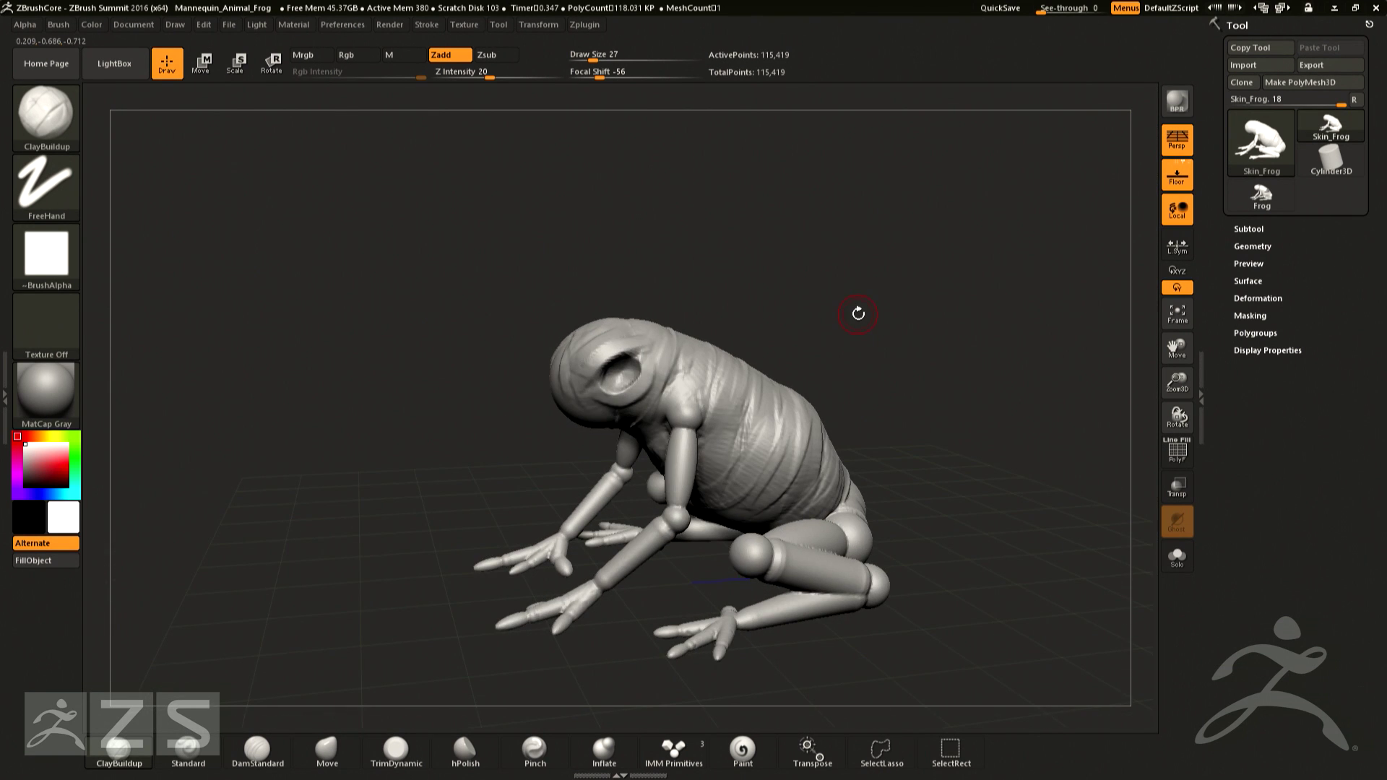
pyautogui.click(1292, 228)
# - Append a Sphere3D subtool, select PM3D_Sphere3D, and switch to Move mode
pyautogui.click(1314, 633)
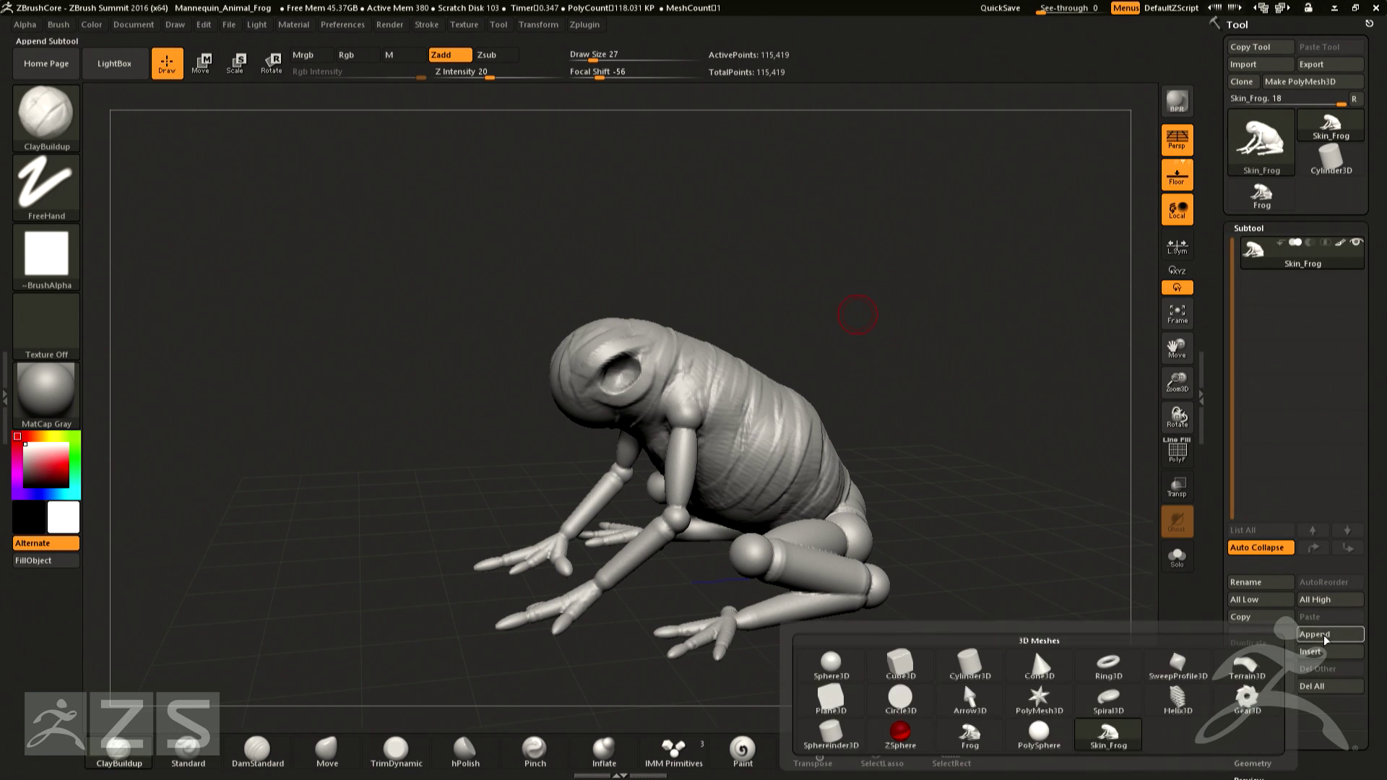
pyautogui.click(861, 647)
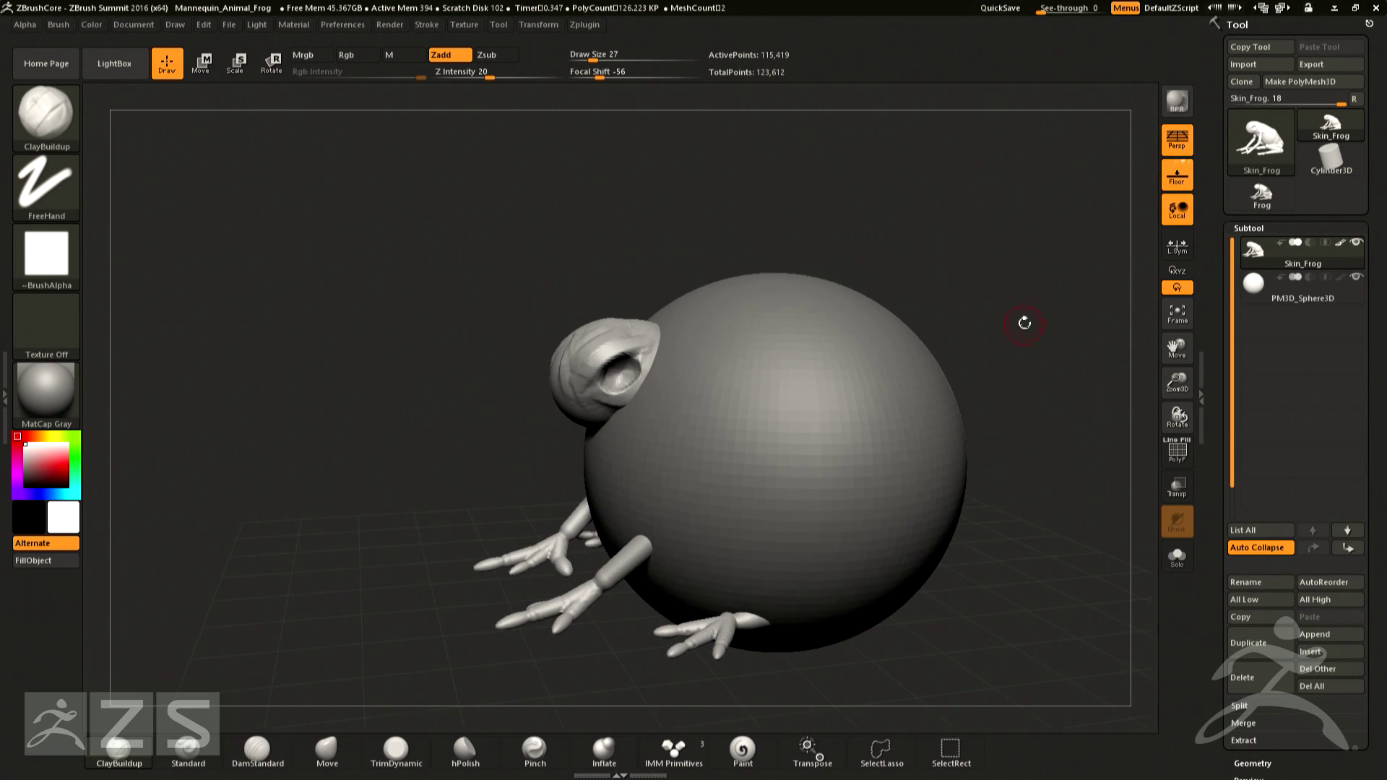
pyautogui.moveTo(1022, 319); pyautogui.dragTo(1040, 346)
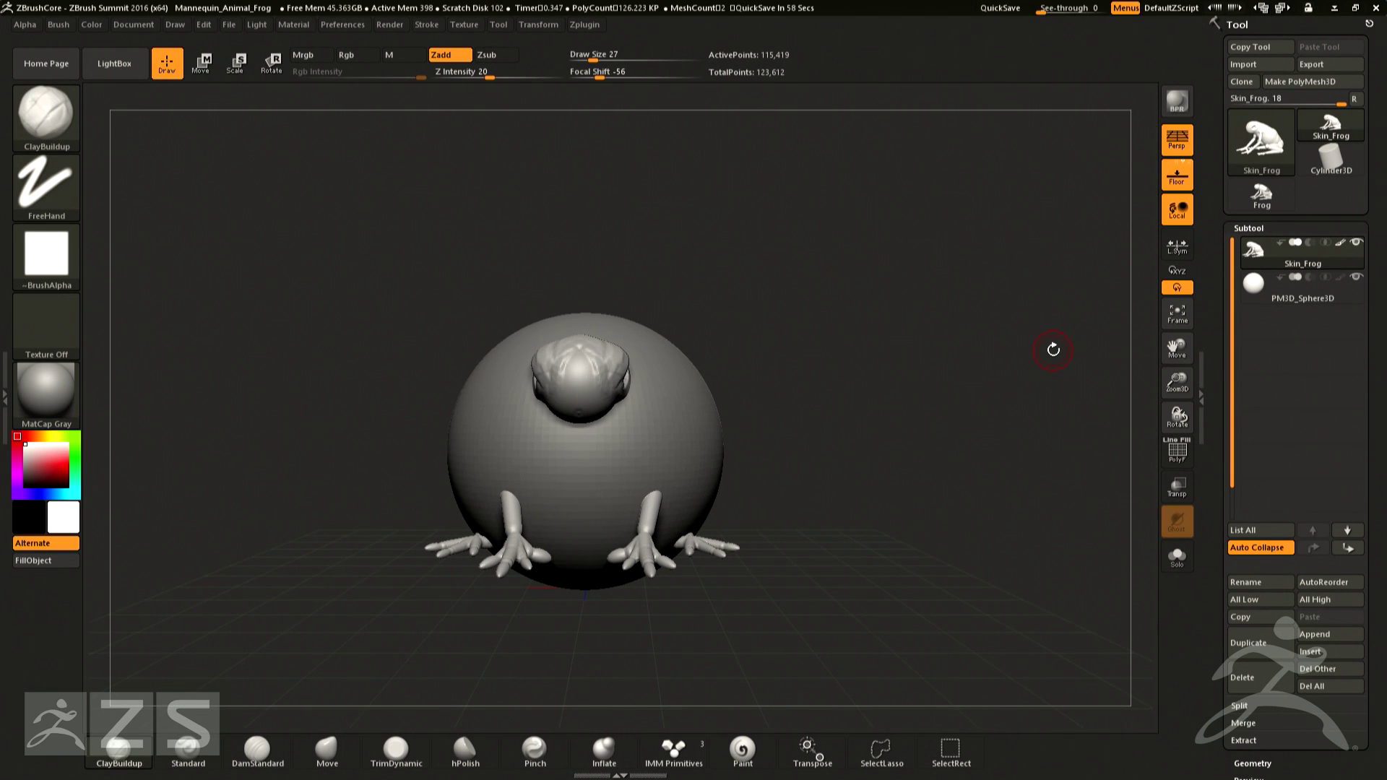
pyautogui.click(1303, 289)
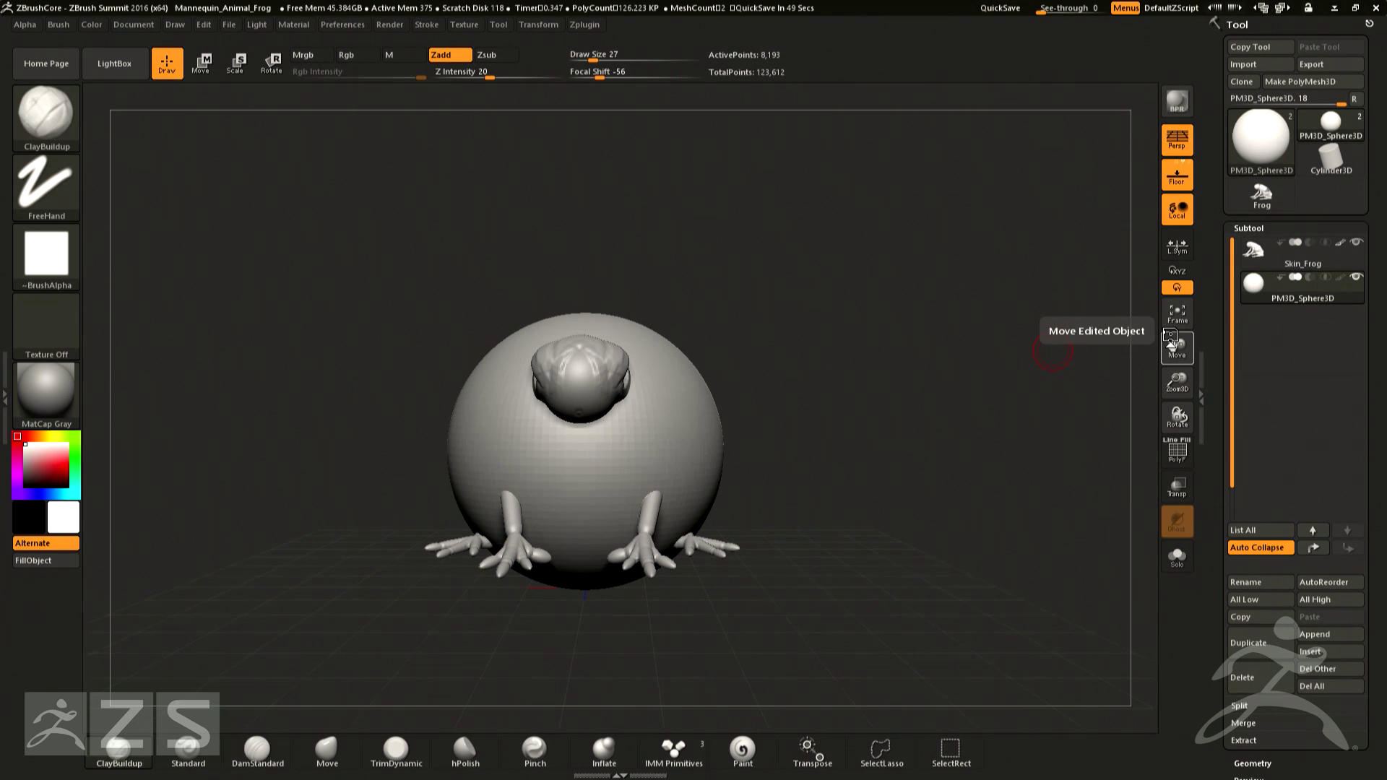
pyautogui.click(204, 68)
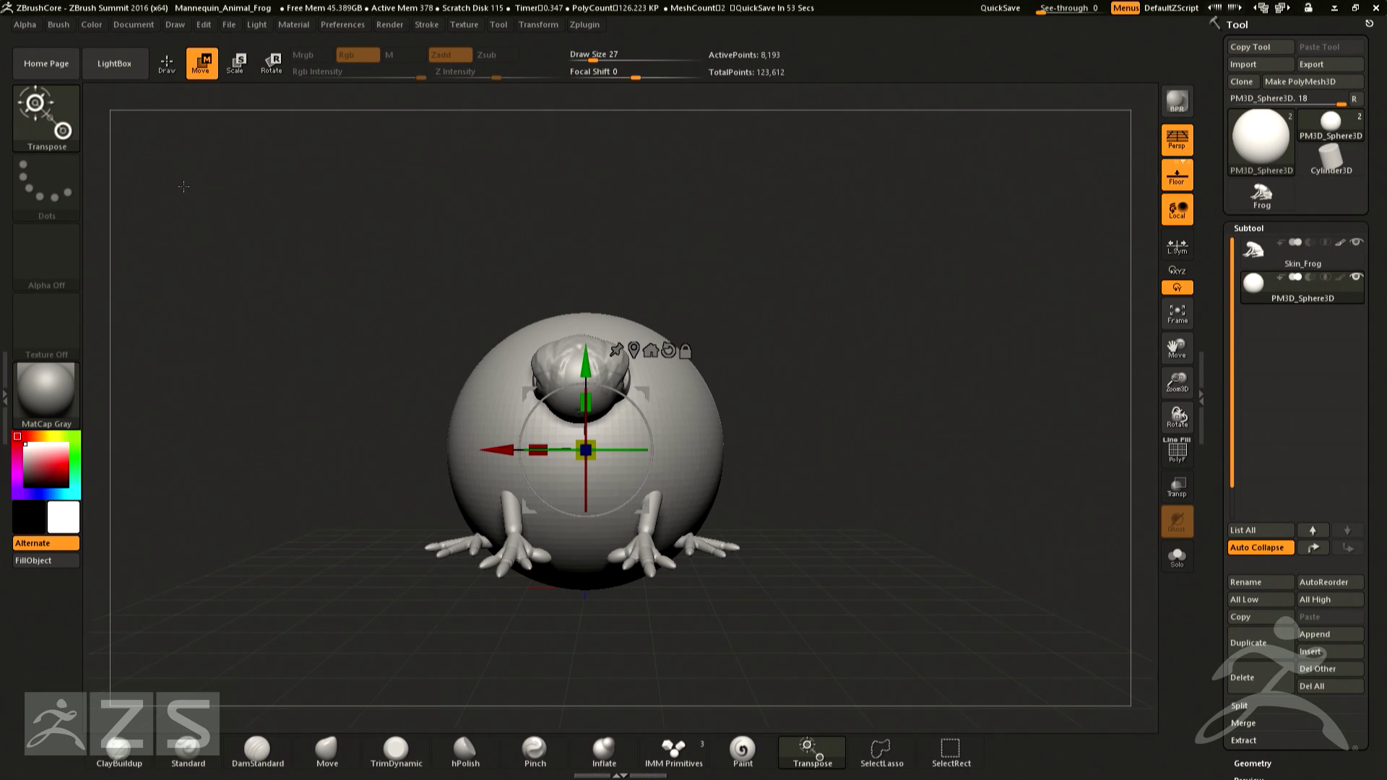
# - Scale the sphere down, enable Transp and Ghost, and move the sphere forward onto the frog's chest
pyautogui.moveTo(931, 436); pyautogui.dragTo(956, 397)
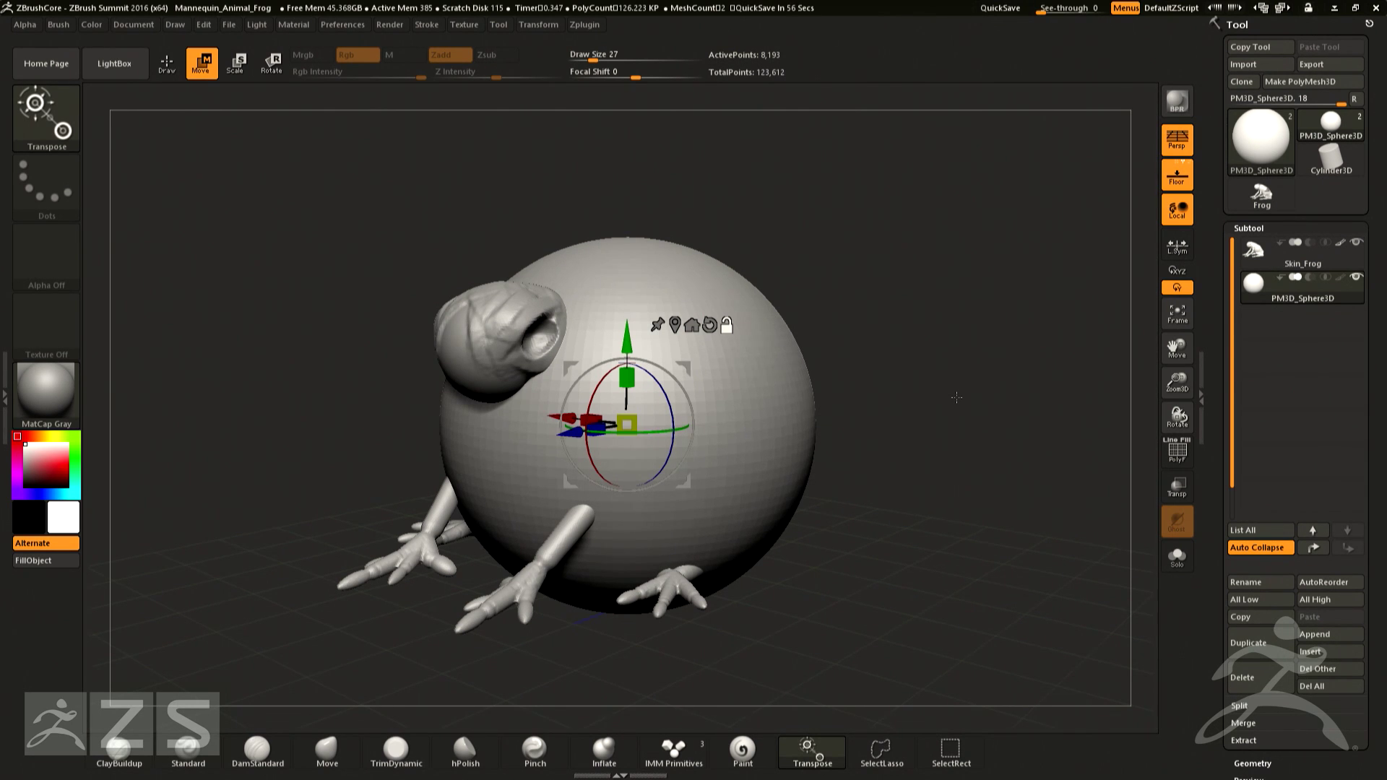
pyautogui.hotkey('ctrl', 'z')
pyautogui.hotkey('ctrl', 'z')
pyautogui.hotkey('ctrl', 'shift', 'z')
pyautogui.hotkey('ctrl', 'shift', 'z')
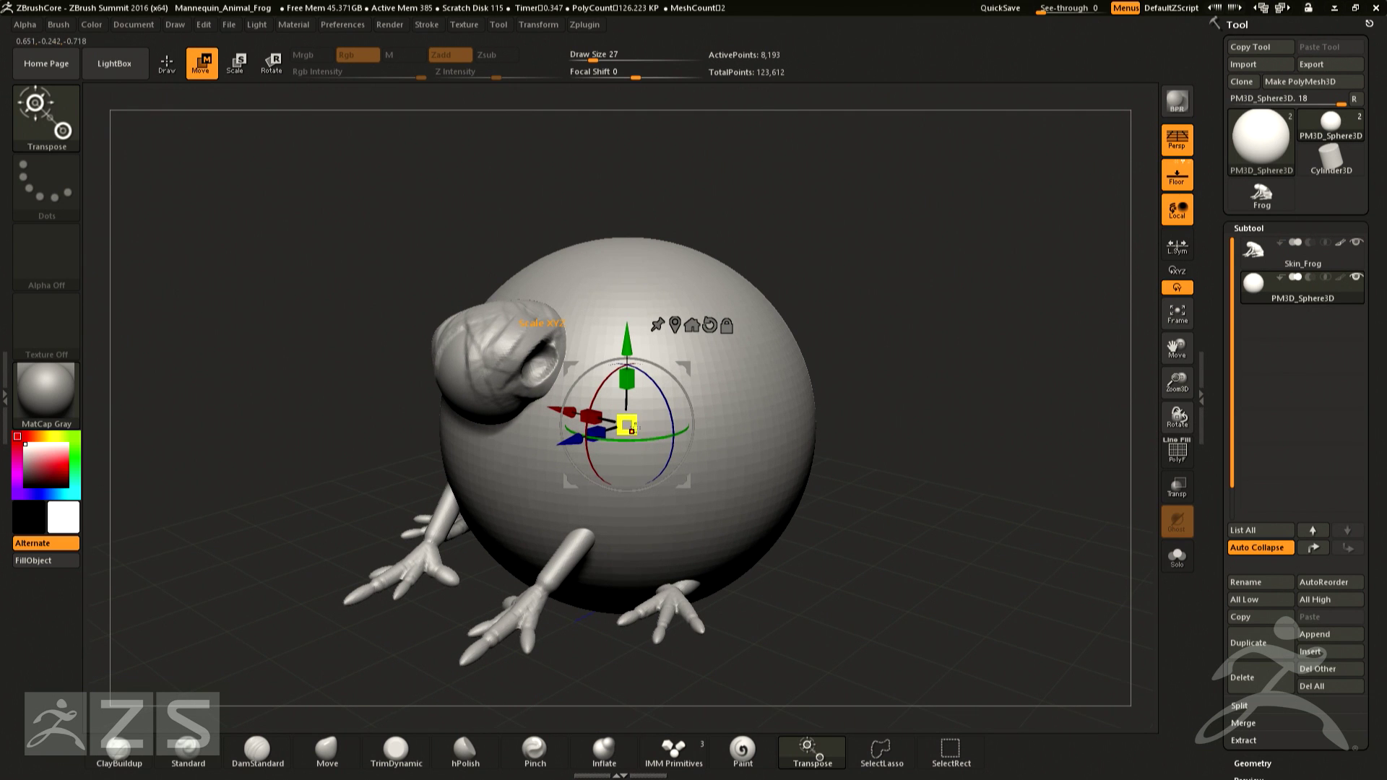
pyautogui.moveTo(631, 431); pyautogui.dragTo(599, 435)
pyautogui.moveTo(1069, 296); pyautogui.dragTo(955, 295)
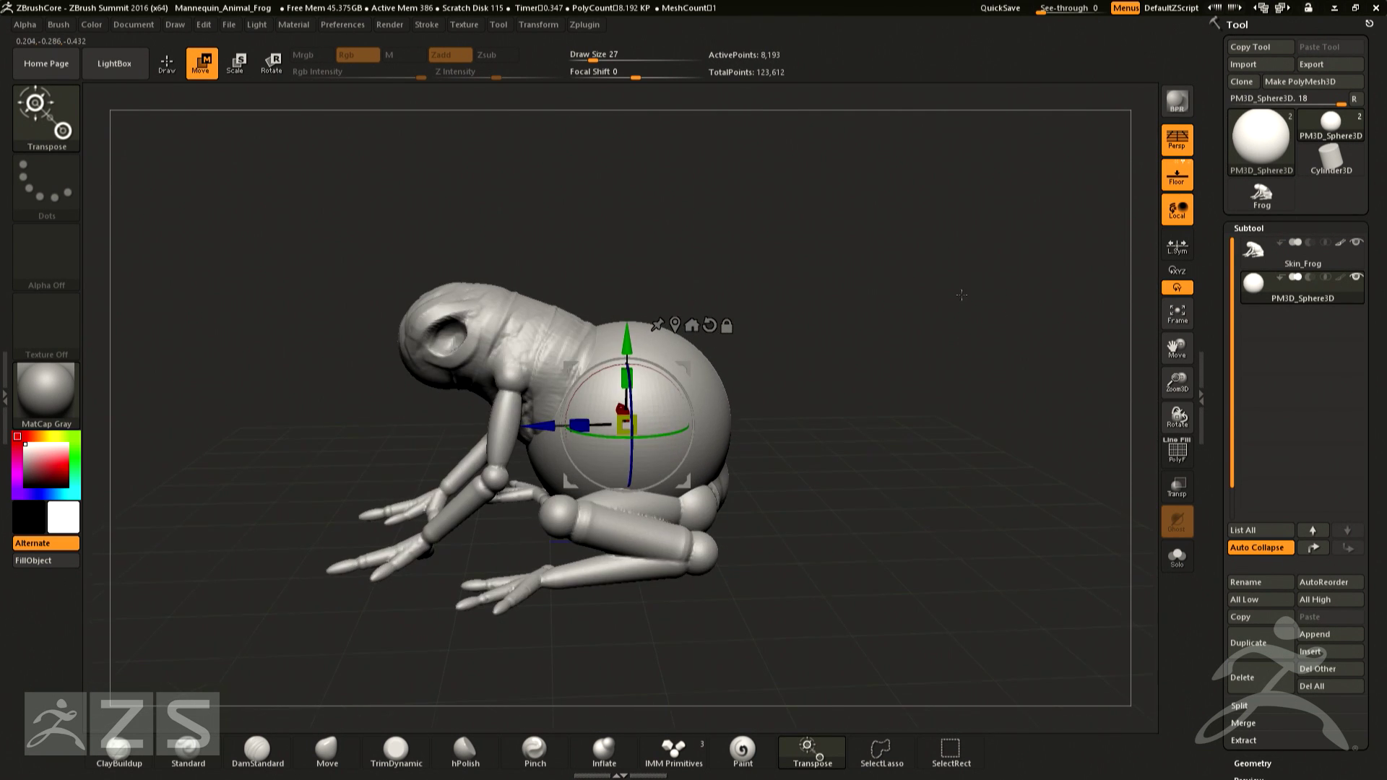
pyautogui.click(1176, 485)
pyautogui.moveTo(547, 426); pyautogui.dragTo(380, 432)
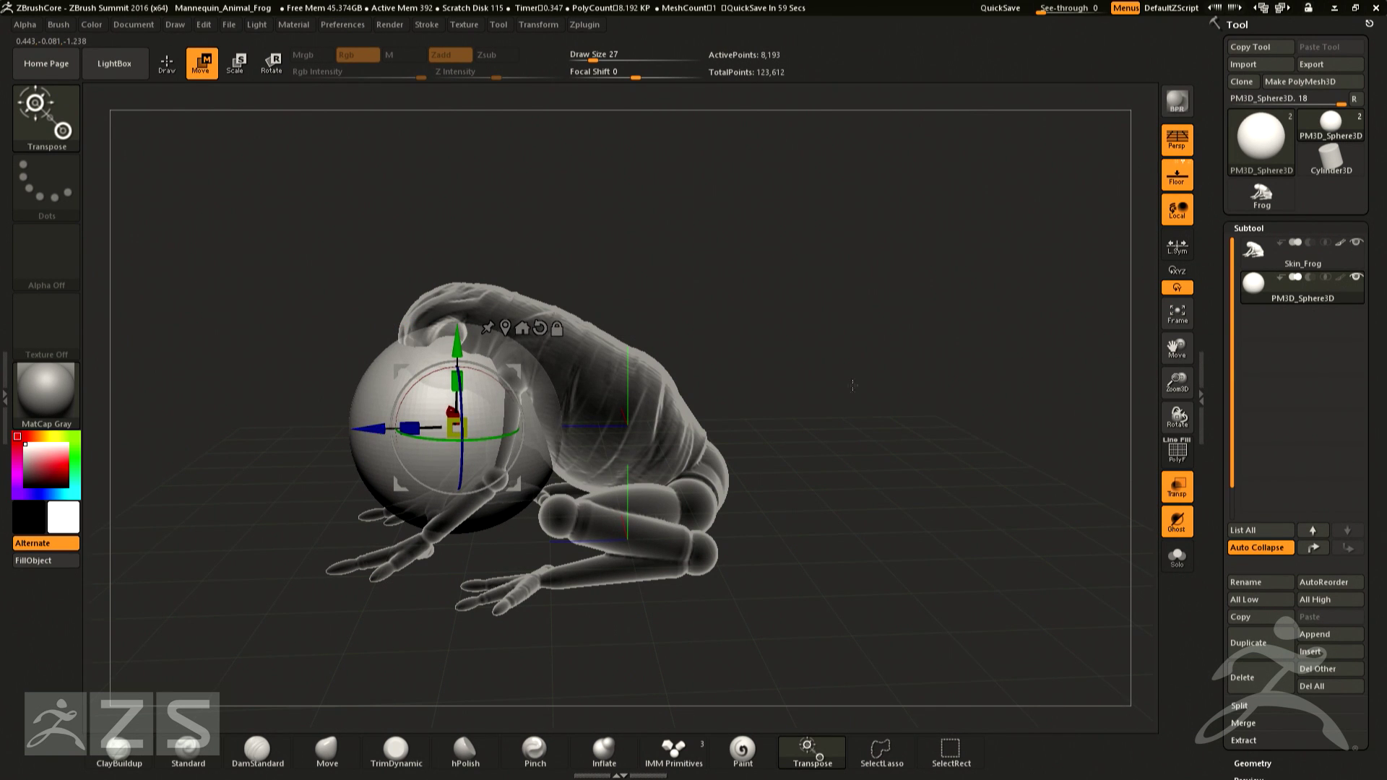
pyautogui.moveTo(795, 393); pyautogui.dragTo(962, 408)
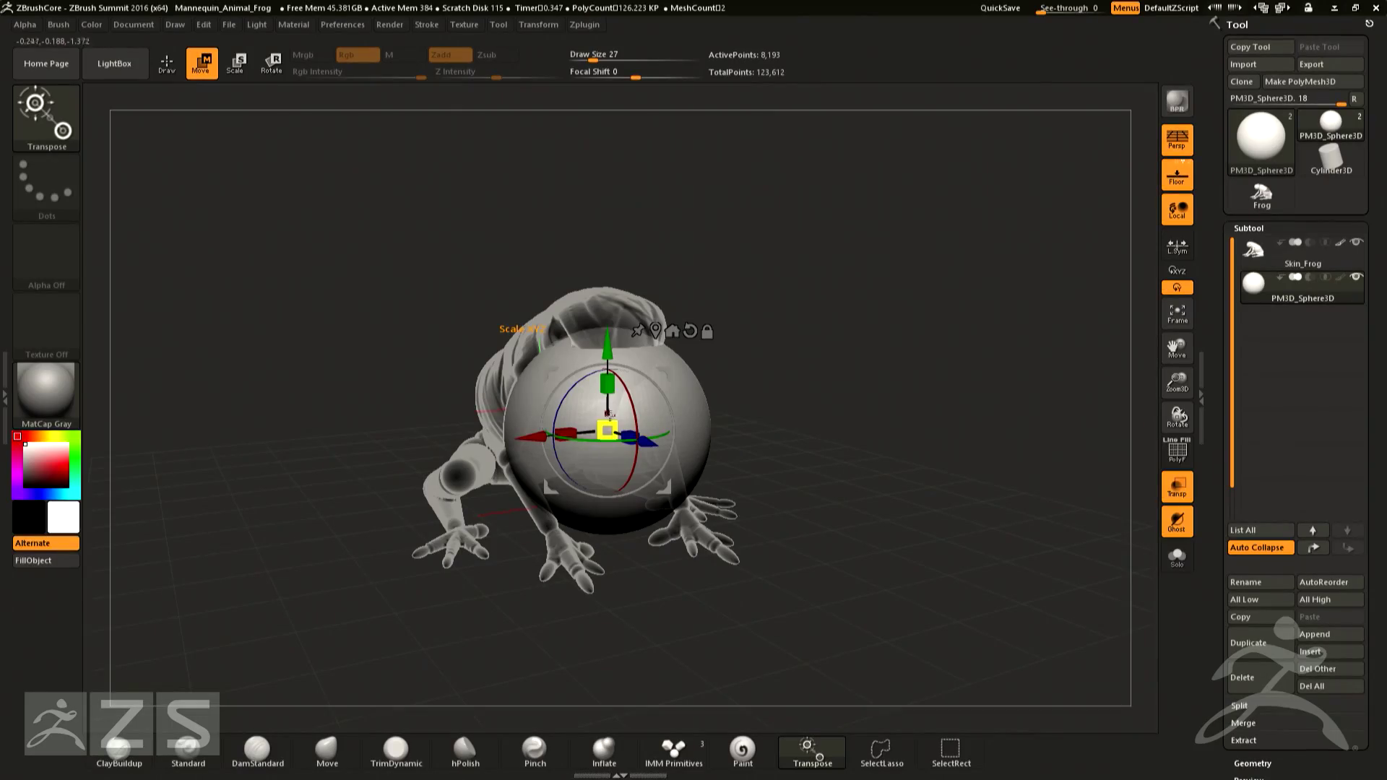
# - Scale the sphere to eye size and position it with the X and Y arrows on the frog's head
pyautogui.moveTo(602, 419)
pyautogui.mouseDown()
pyautogui.moveTo(633, 483)
pyautogui.moveTo(613, 441)
pyautogui.mouseUp()
pyautogui.moveTo(903, 325); pyautogui.dragTo(852, 325)
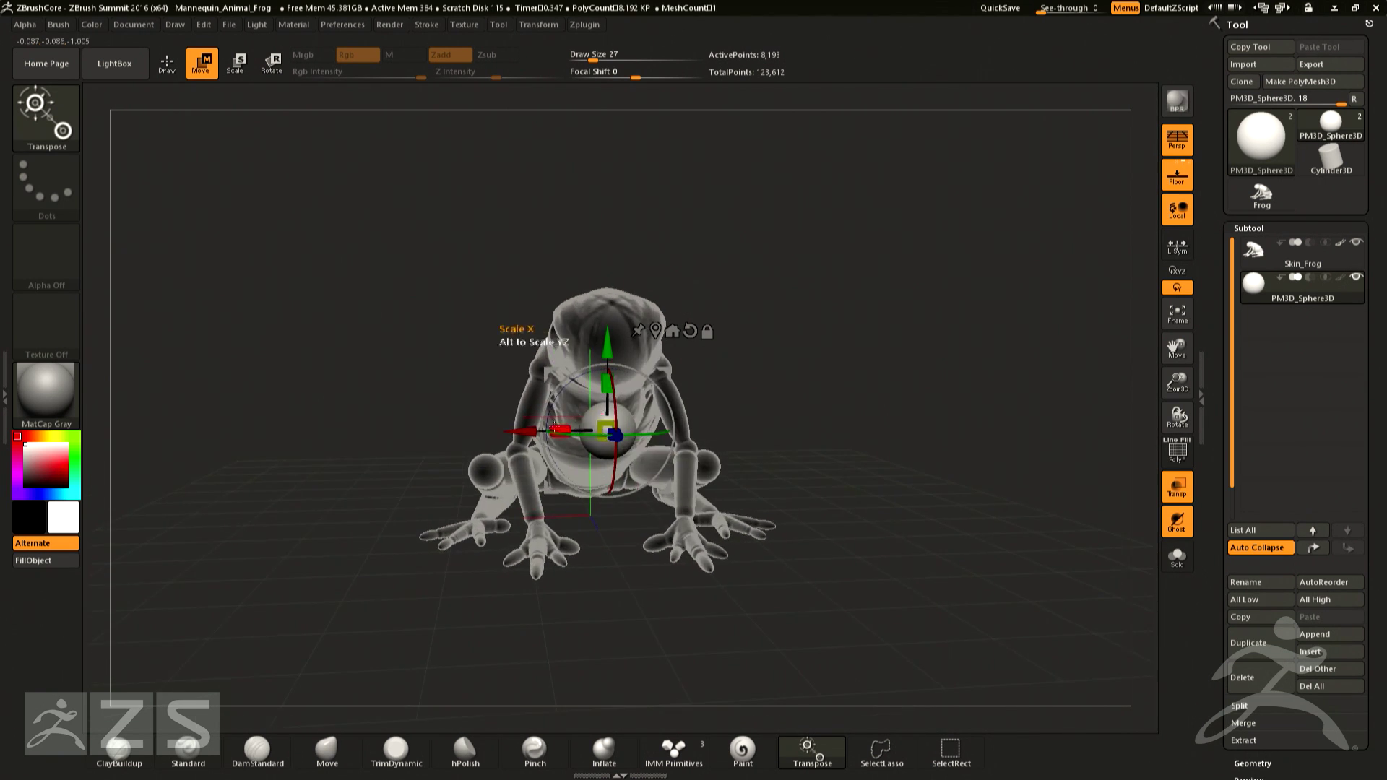
pyautogui.moveTo(520, 432); pyautogui.dragTo(470, 434)
pyautogui.moveTo(542, 376); pyautogui.dragTo(541, 282)
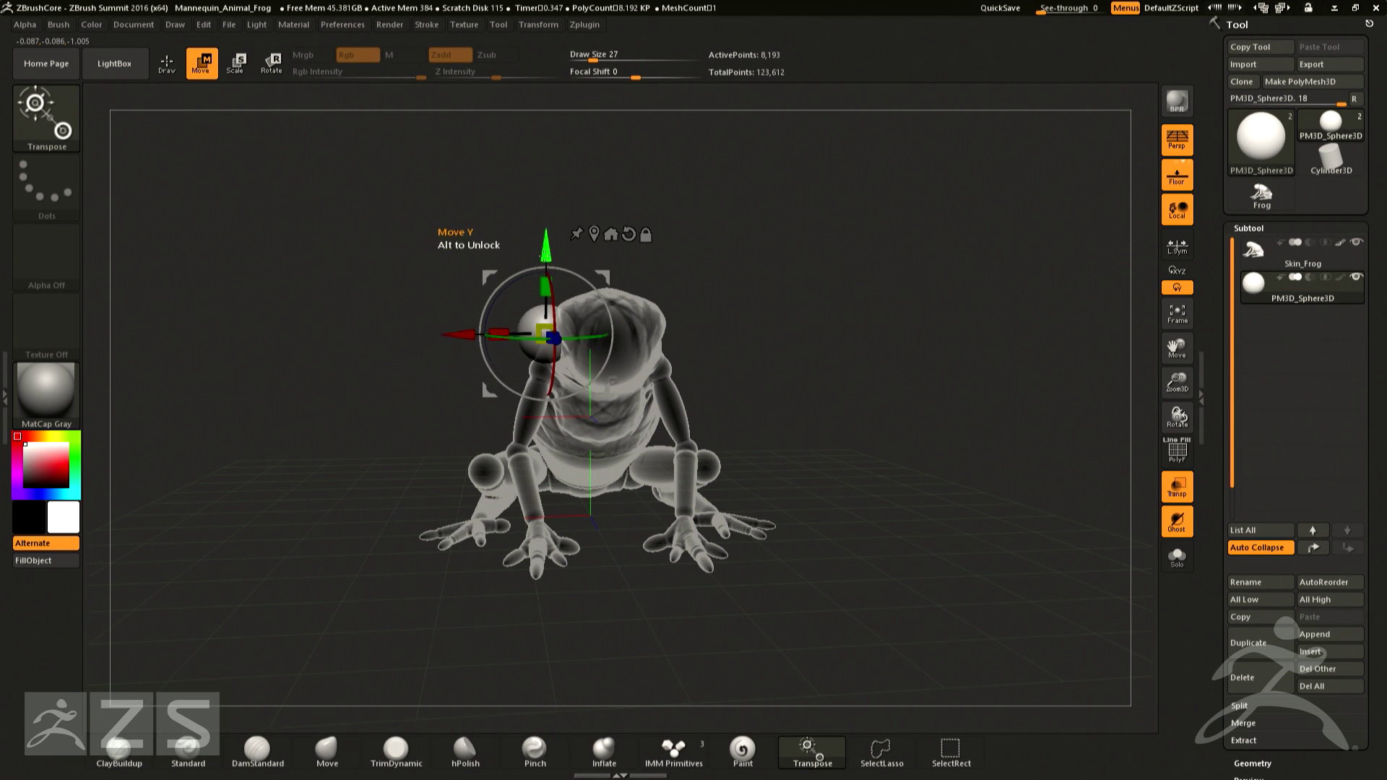
pyautogui.moveTo(866, 289); pyautogui.dragTo(780, 245)
pyautogui.moveTo(545, 334); pyautogui.dragTo(545, 333)
pyautogui.moveTo(794, 253); pyautogui.dragTo(888, 252)
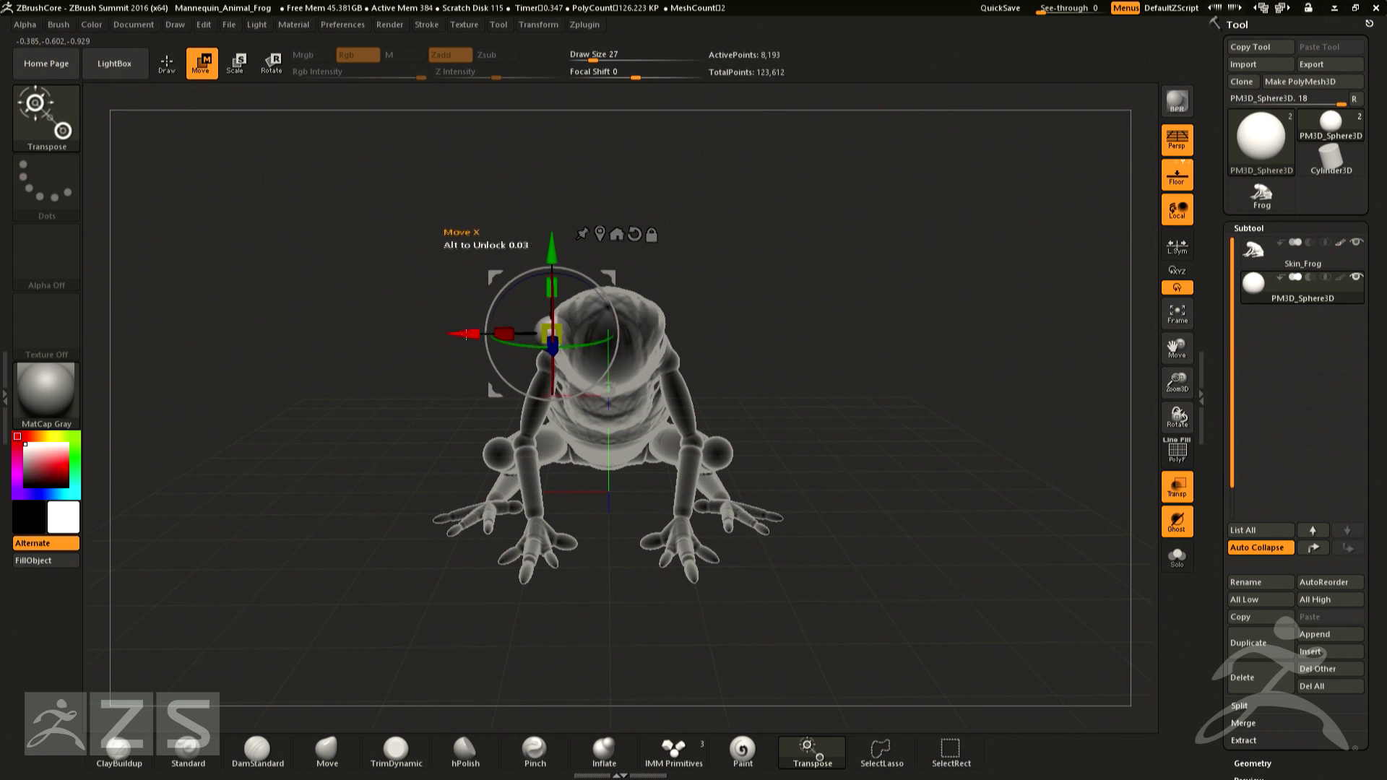
pyautogui.moveTo(470, 335); pyautogui.dragTo(465, 334)
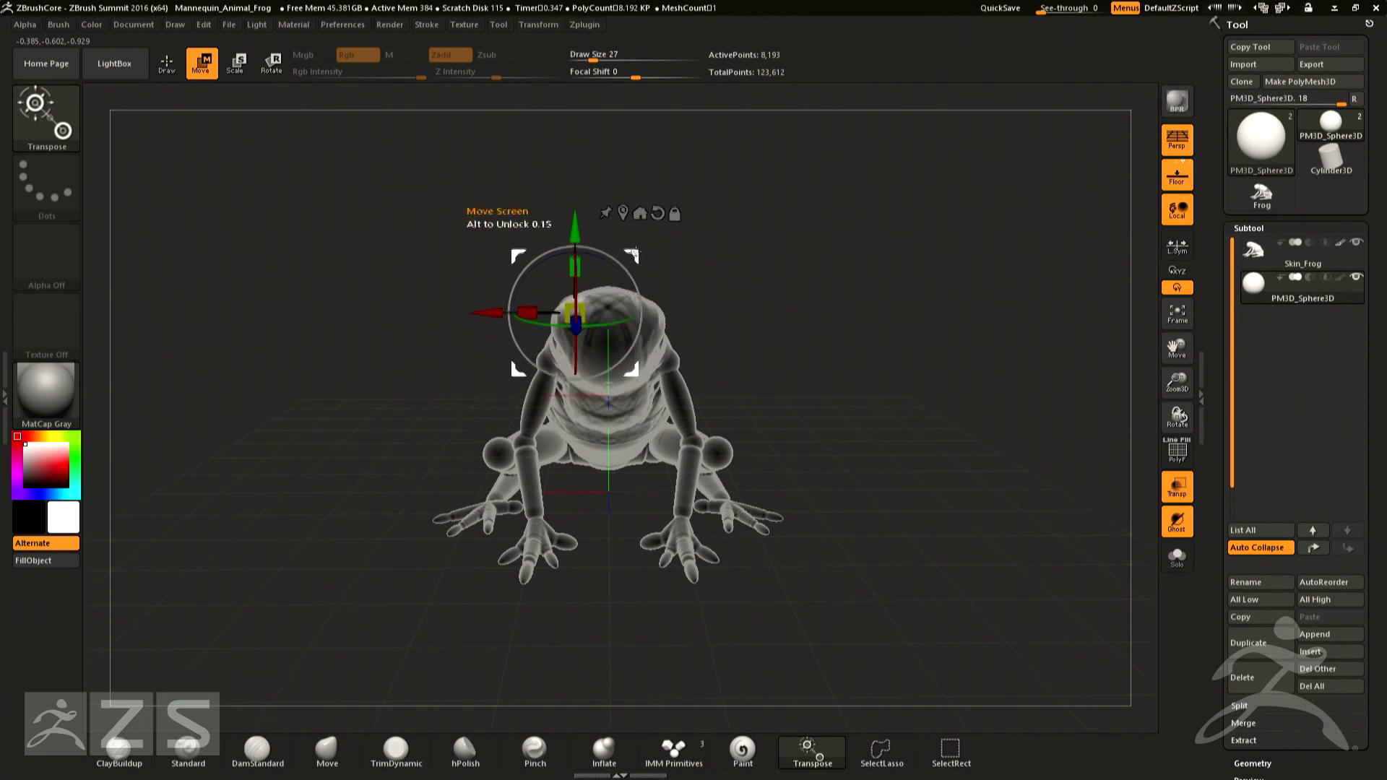
pyautogui.moveTo(730, 289); pyautogui.dragTo(810, 322)
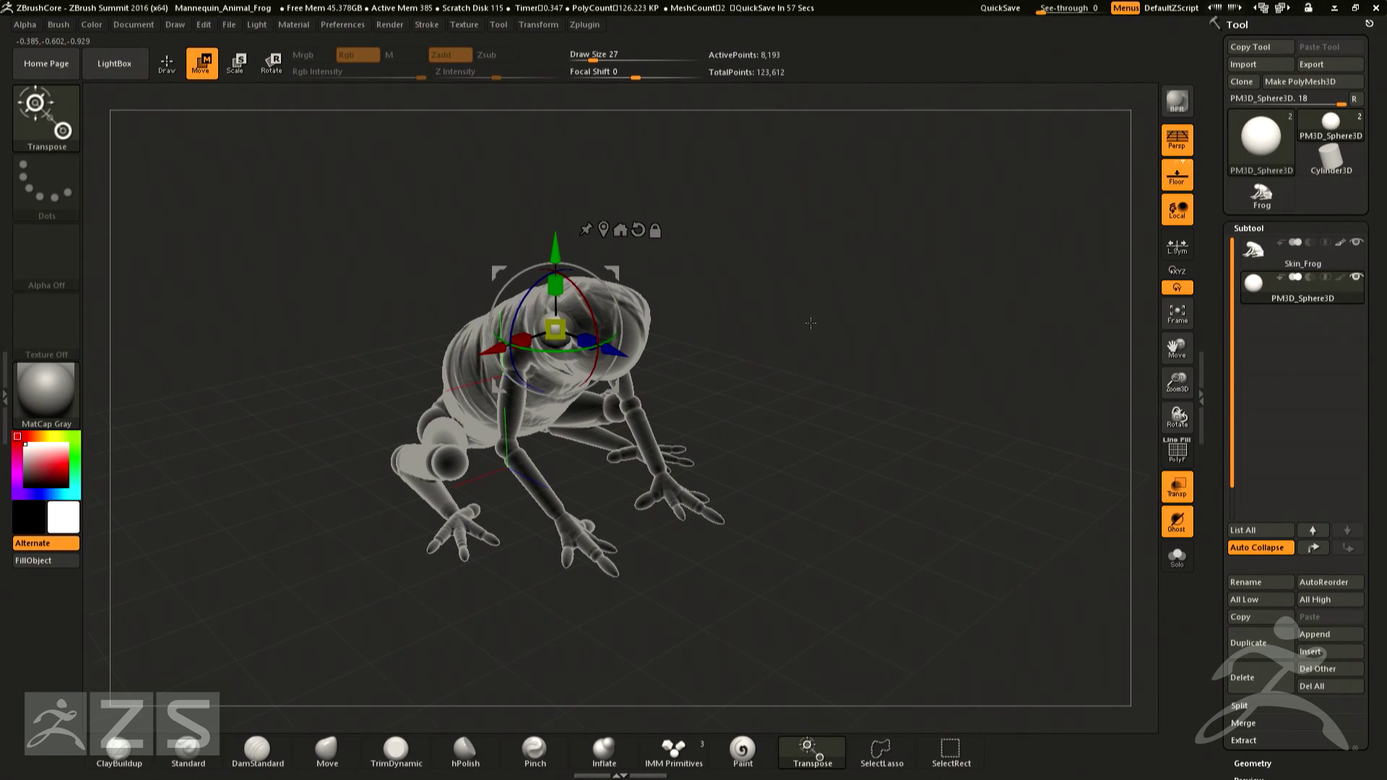
pyautogui.keyDown('shift'); pyautogui.moveTo(1026, 469); pyautogui.dragTo(1040, 506); pyautogui.keyUp('shift')
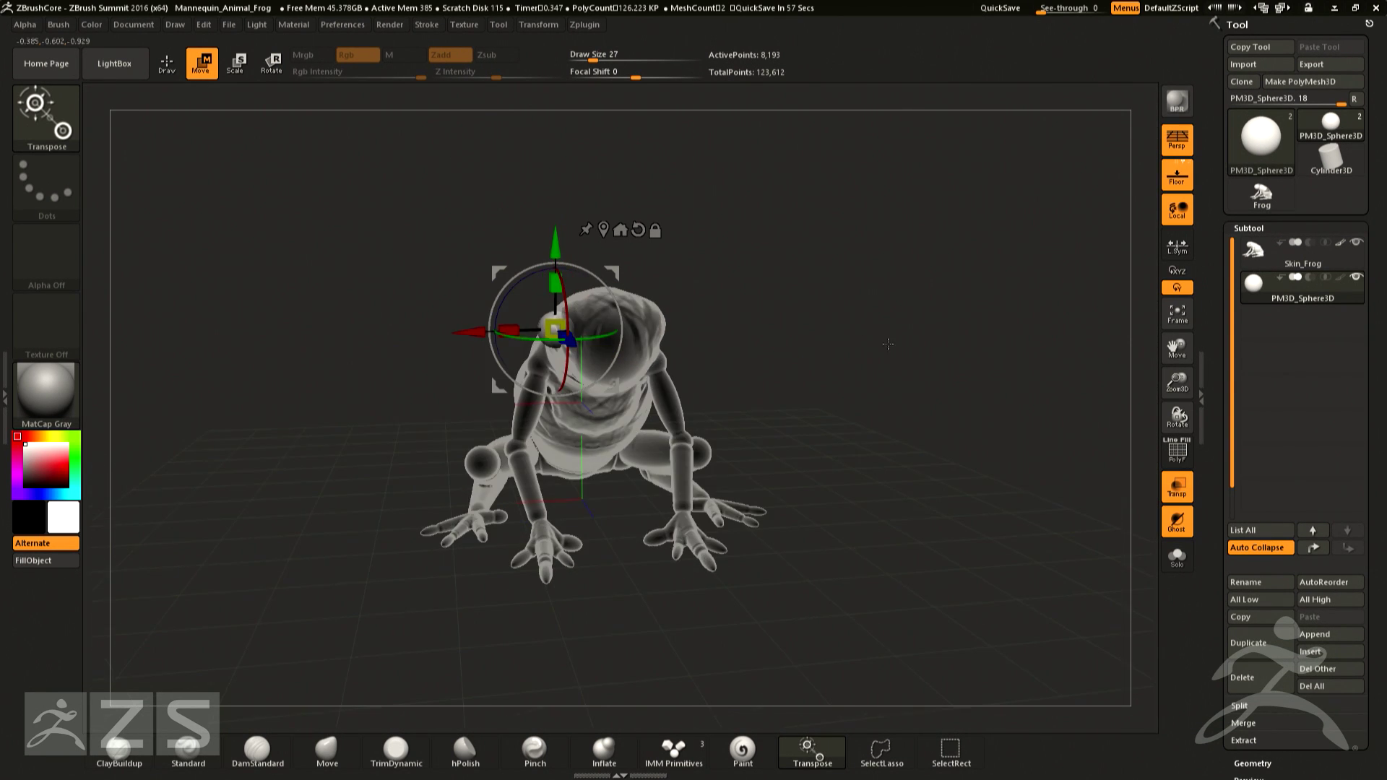
# - Turn transparency off and mirror the eye sphere to the other side via Geometry > Modify Topology
pyautogui.click(1180, 497)
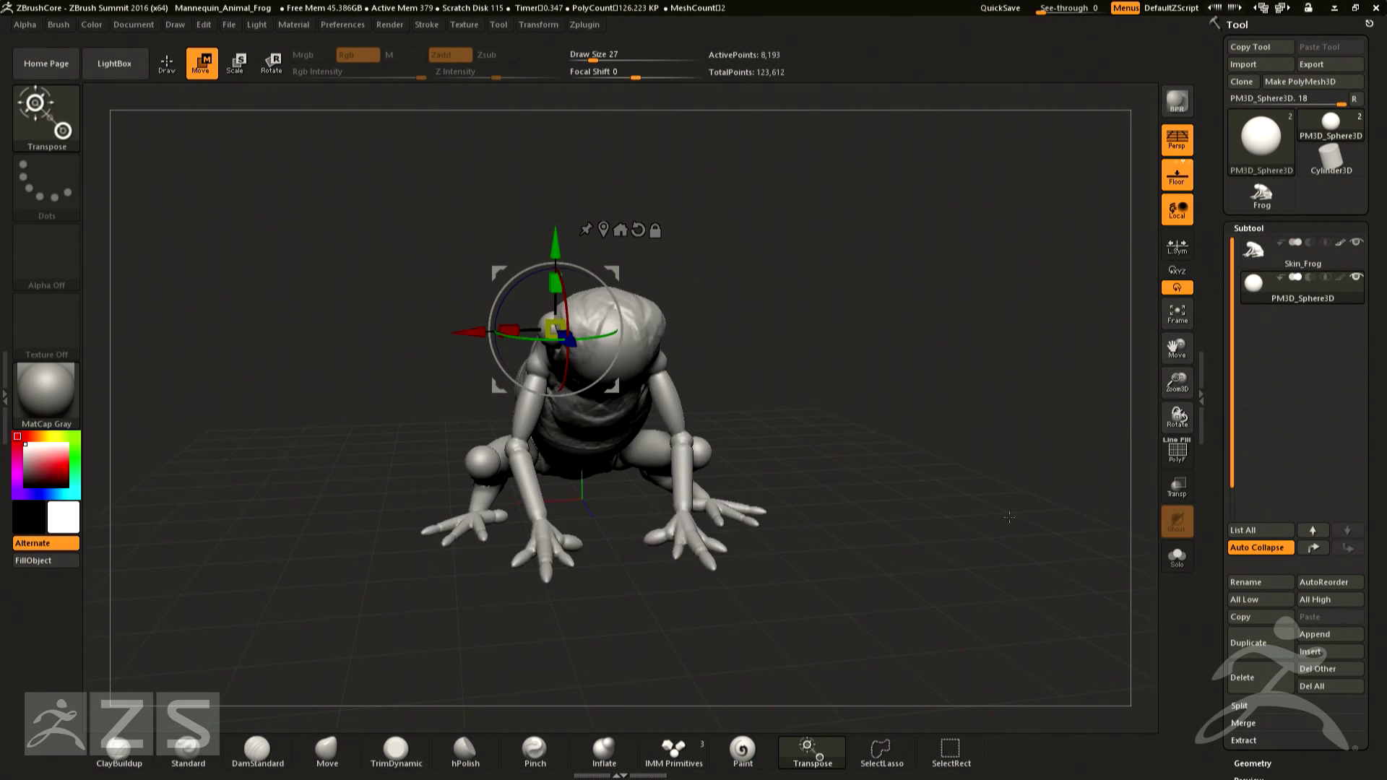
pyautogui.moveTo(943, 505); pyautogui.dragTo(896, 507)
pyautogui.scroll(-5, 1297, 366)
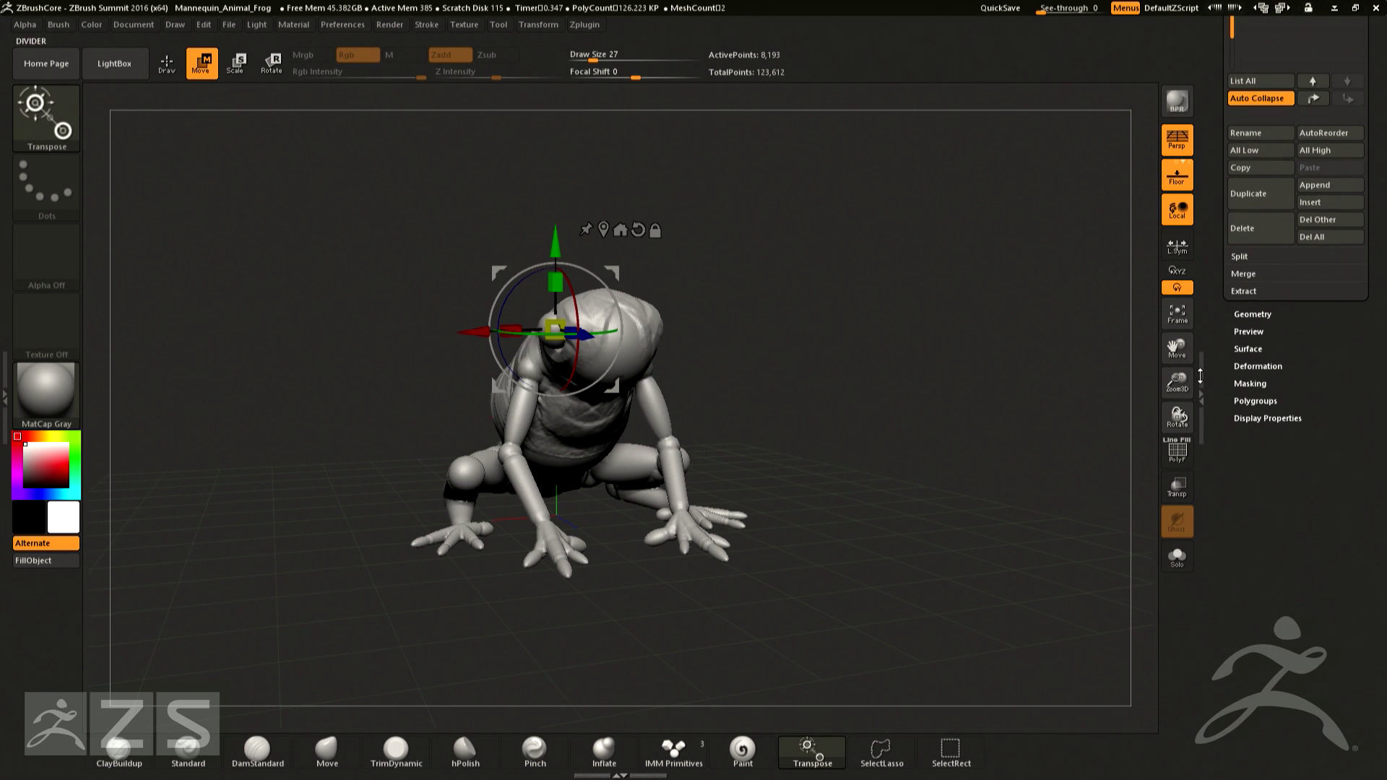
pyautogui.click(1275, 314)
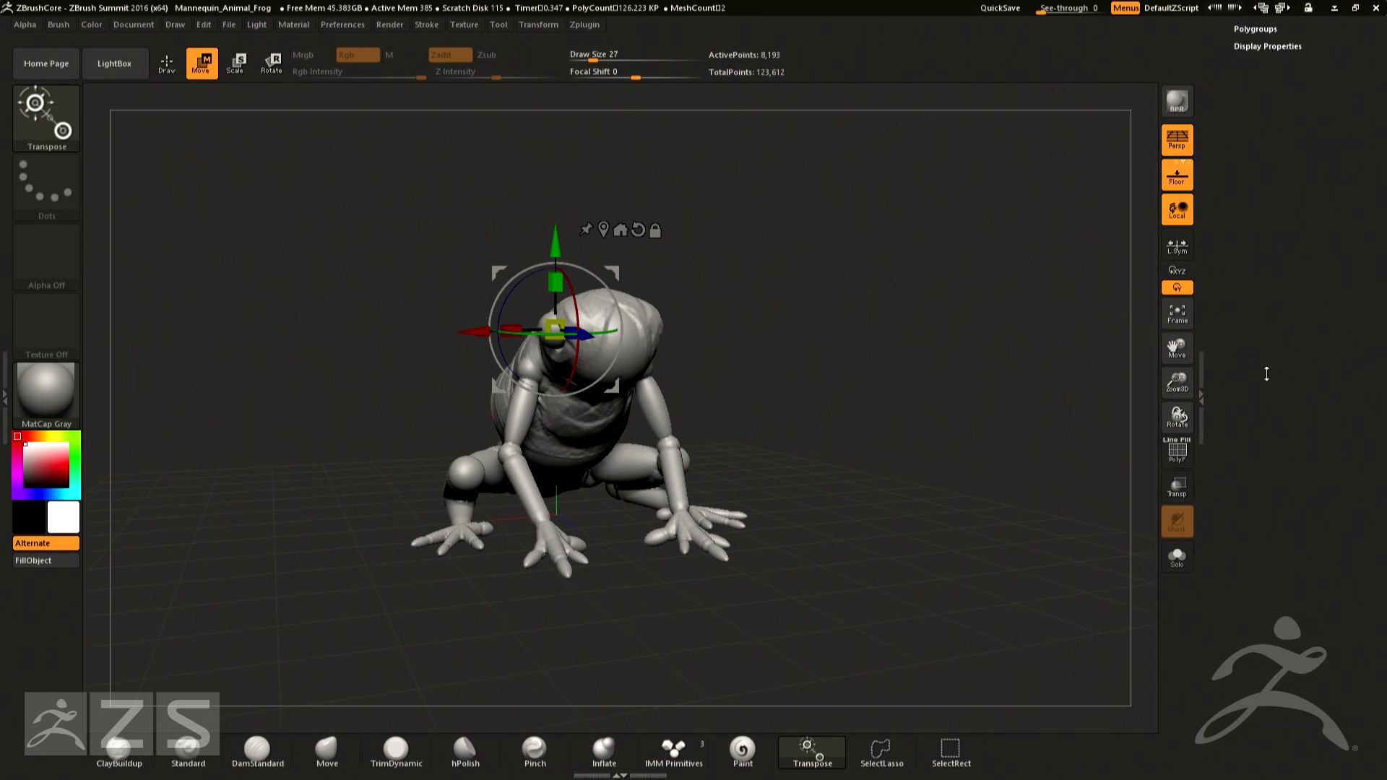
pyautogui.click(1275, 385)
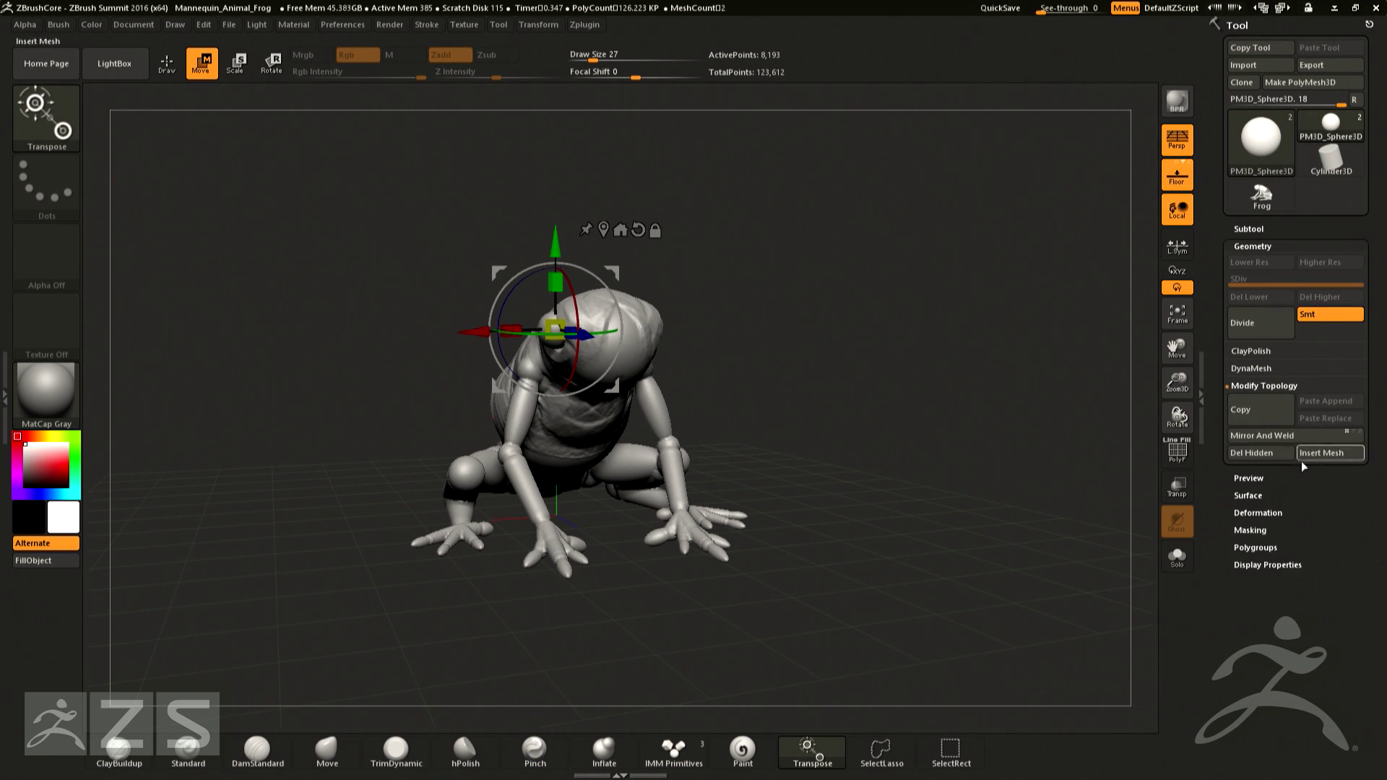
pyautogui.click(1268, 443)
# - Switch back to Draw mode and turn the frog to a slightly raised three-quarter view
pyautogui.moveTo(1011, 563); pyautogui.dragTo(947, 569)
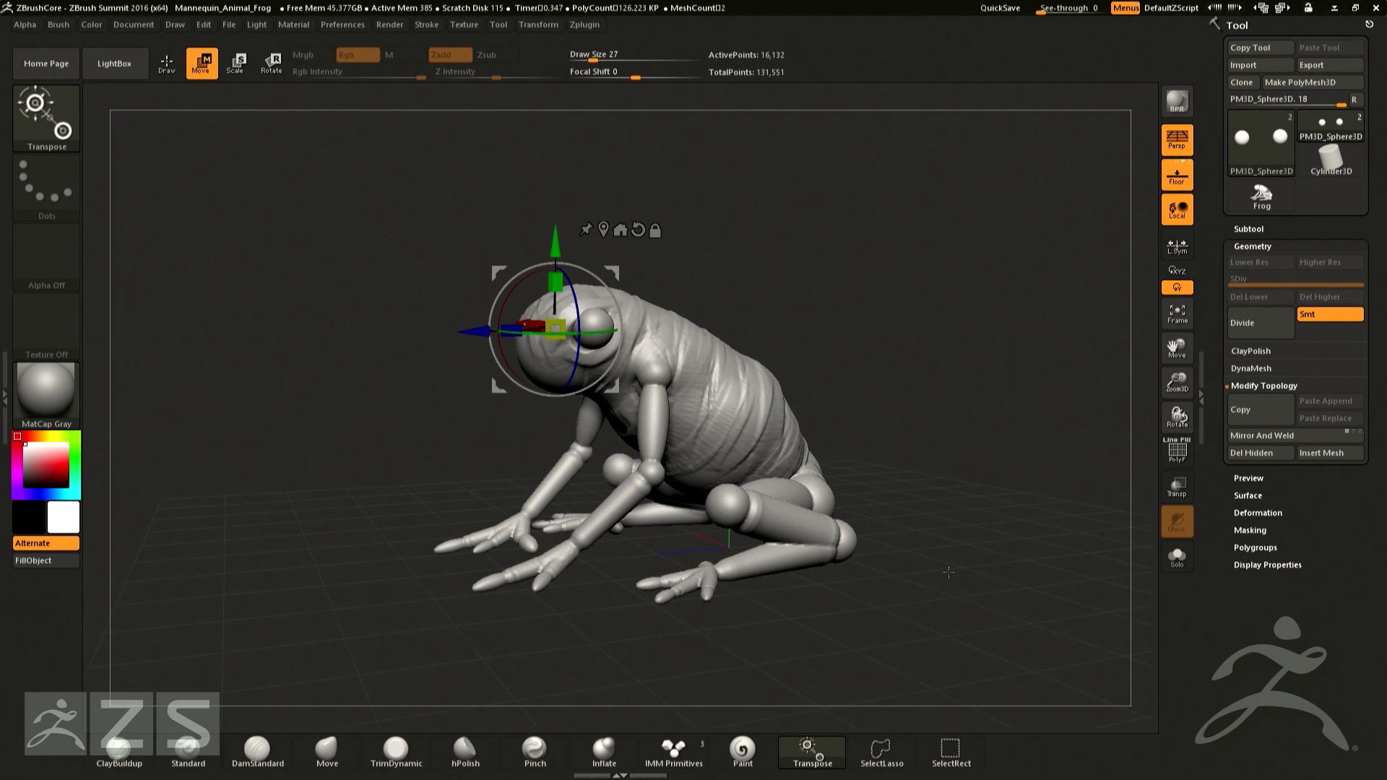
pyautogui.press('q')
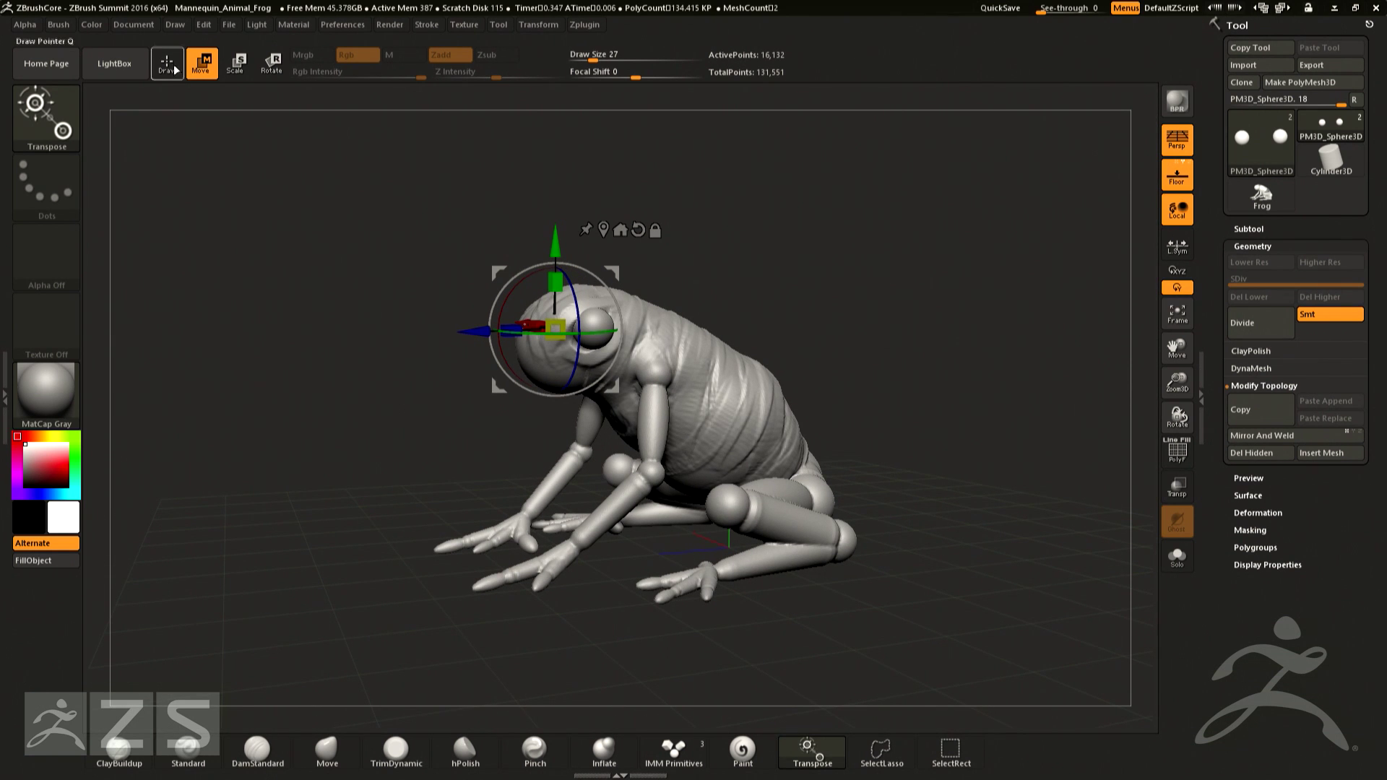
pyautogui.moveTo(867, 332); pyautogui.dragTo(957, 336)
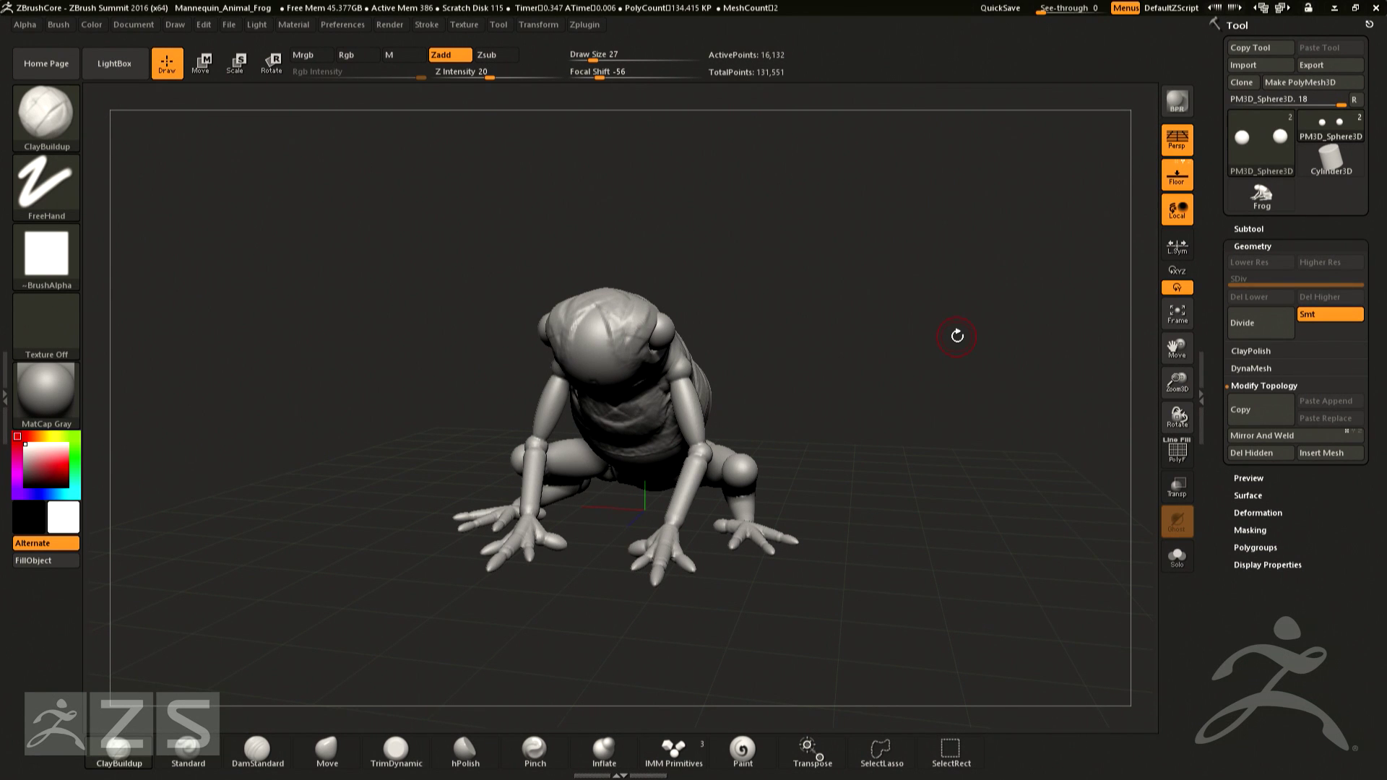
pyautogui.moveTo(952, 339); pyautogui.dragTo(903, 294)
pyautogui.moveTo(997, 348); pyautogui.dragTo(996, 370)
# - Make the Skin_Frog subtool the active part
pyautogui.click(1249, 229)
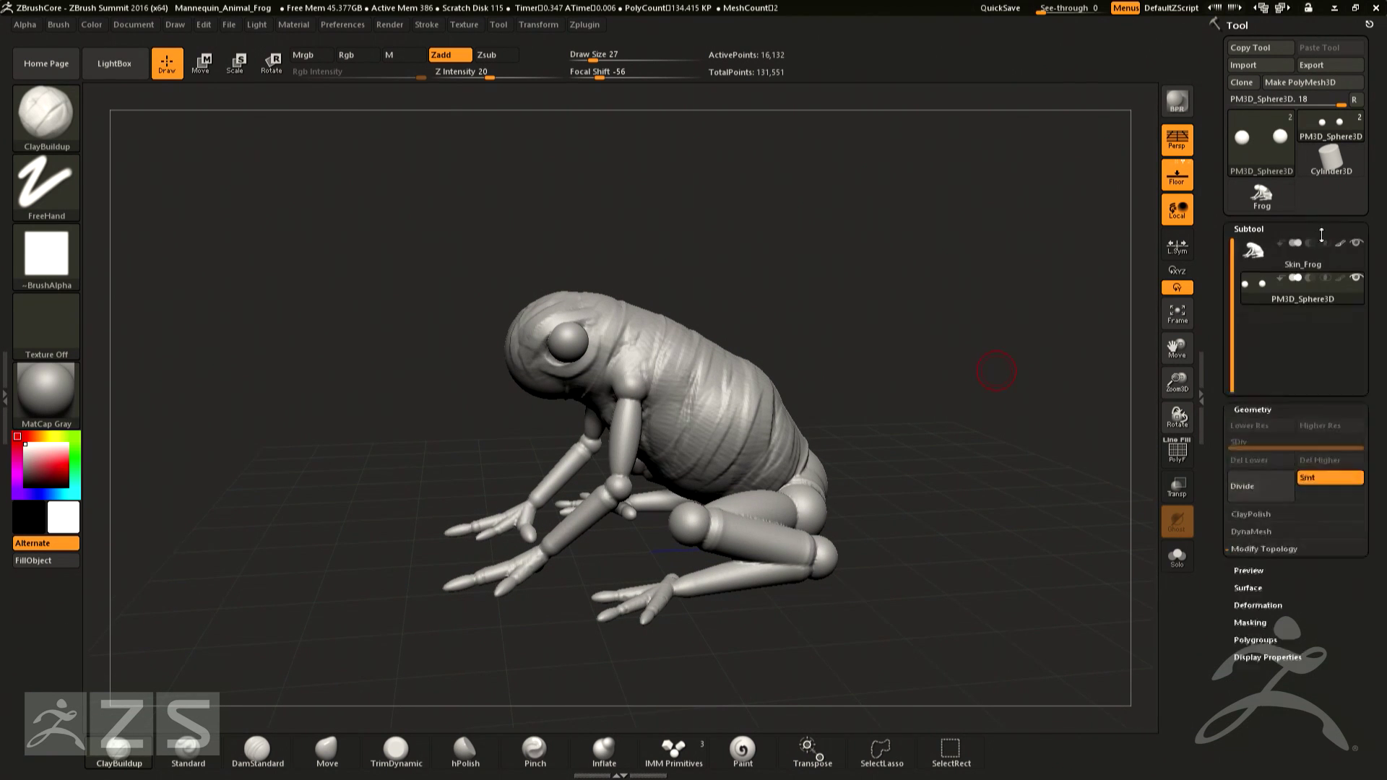
pyautogui.click(1311, 266)
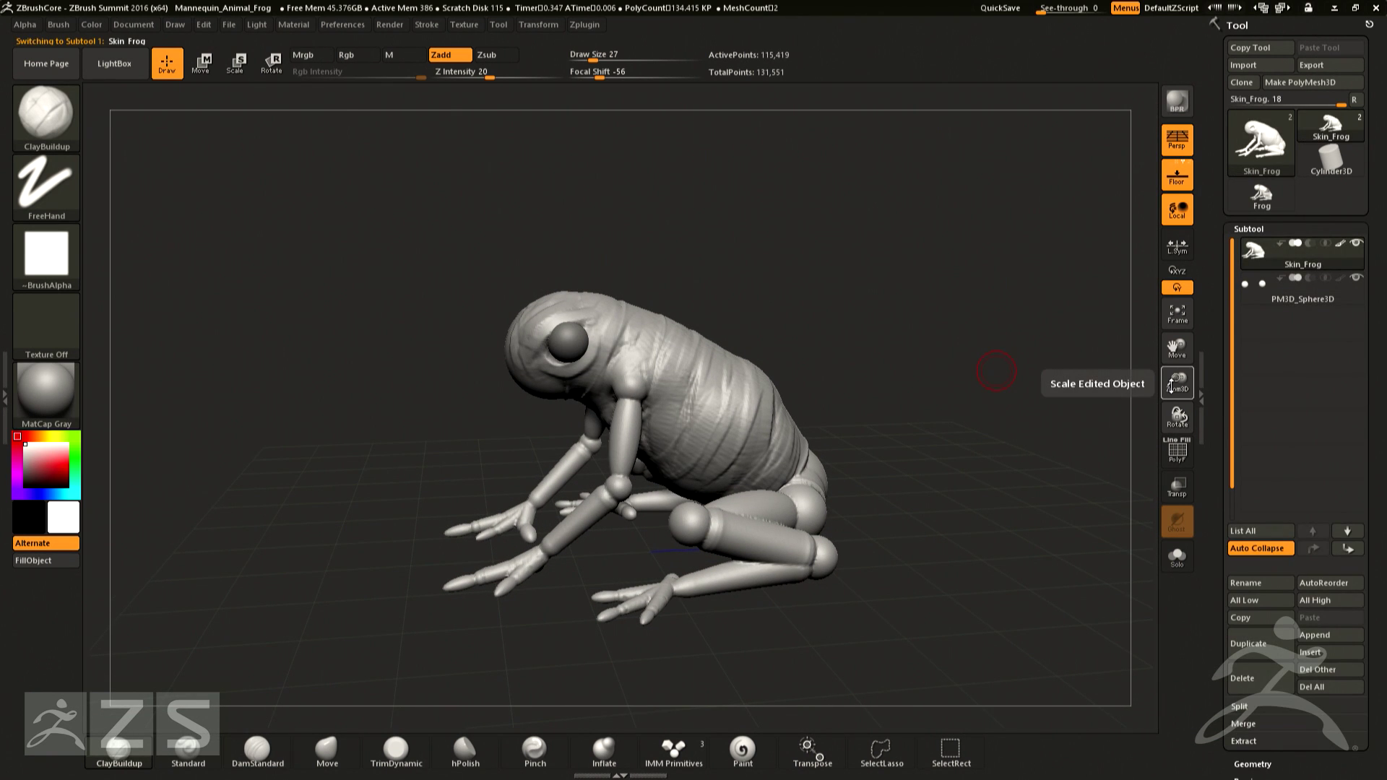
pyautogui.moveTo(1000, 383); pyautogui.dragTo(991, 408)
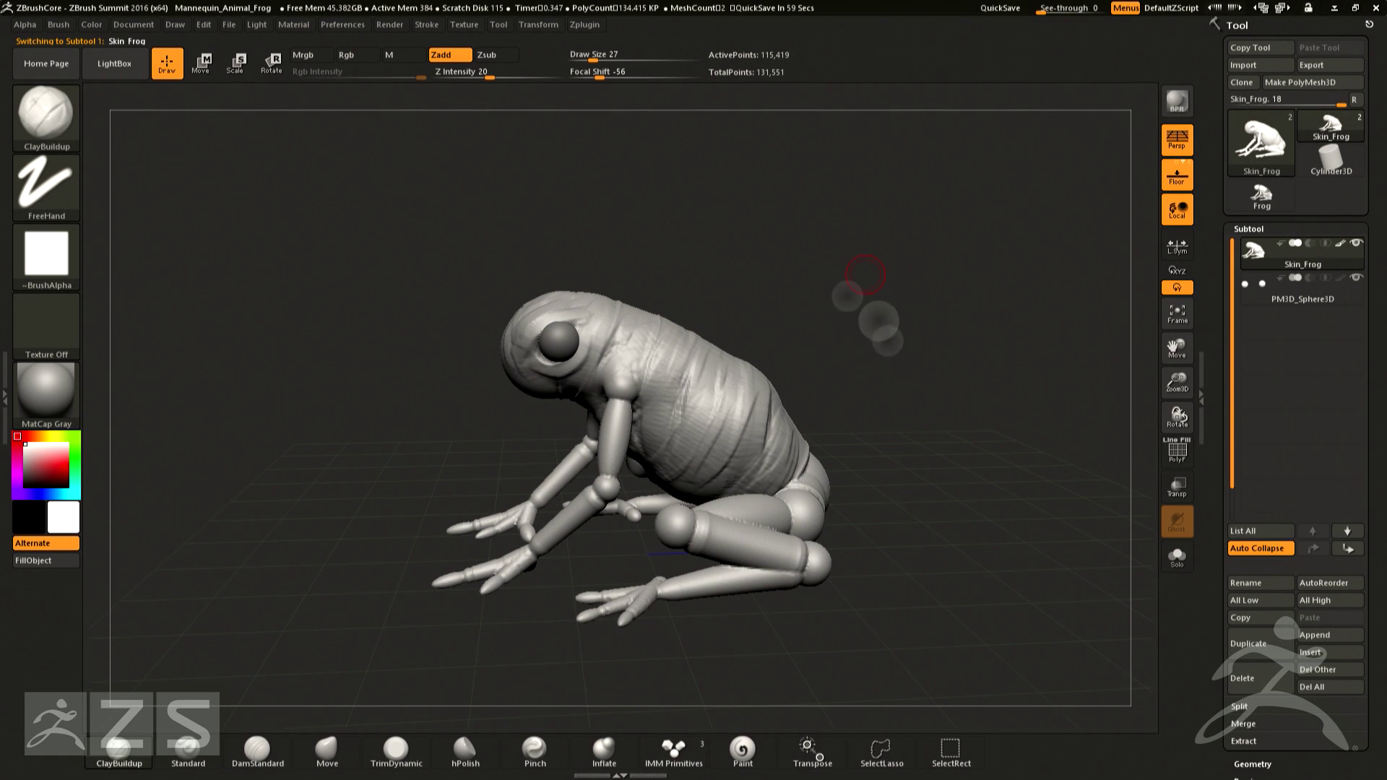
pyautogui.scroll(-10, 1268, 556)
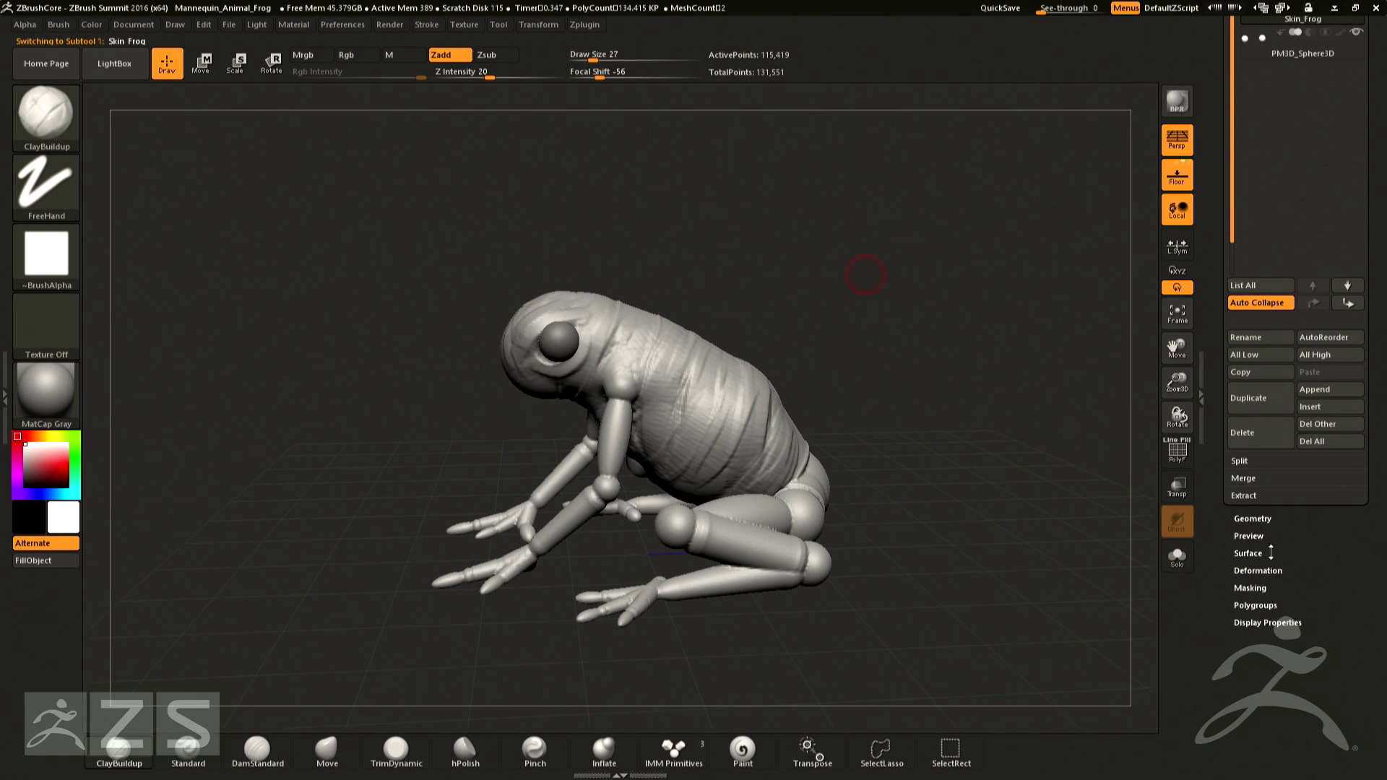
pyautogui.scroll(5, 1268, 433)
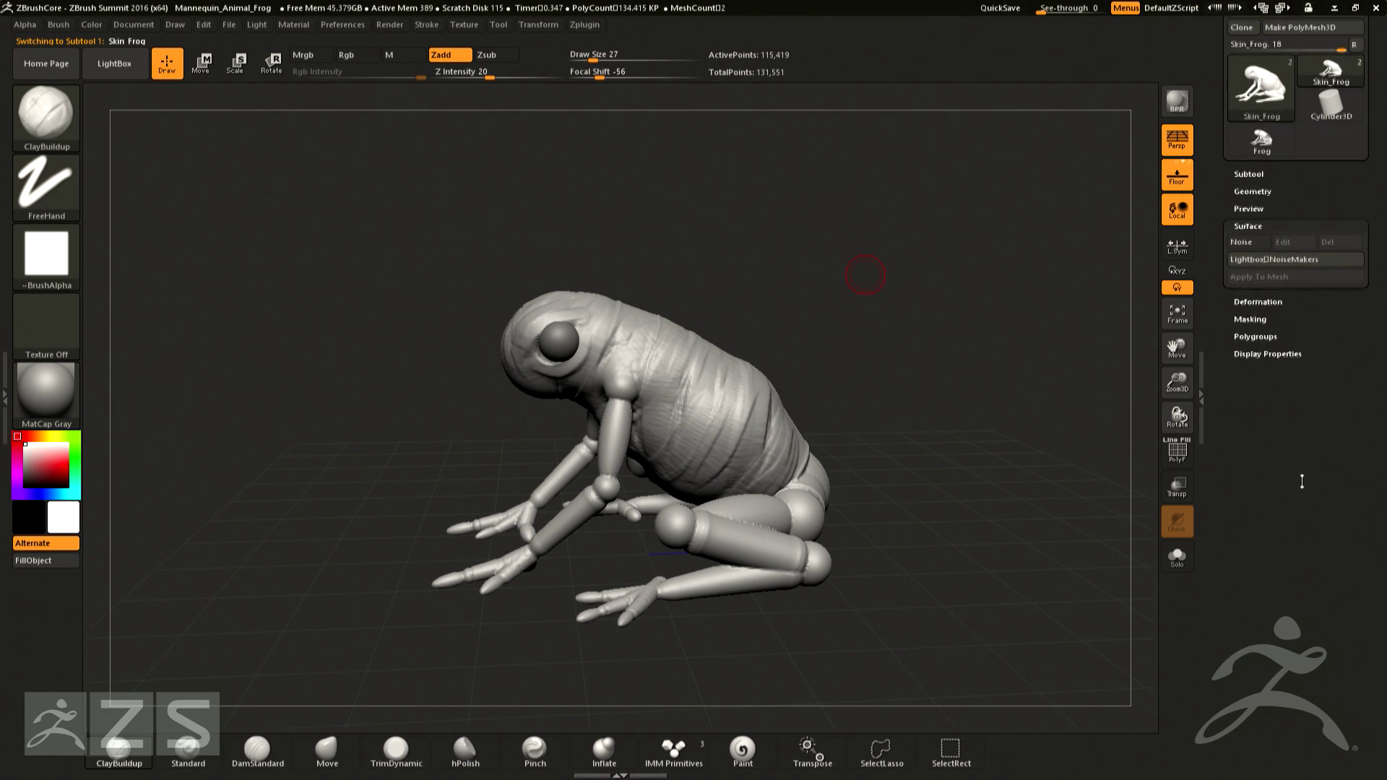
# - Apply Noise52 from Lightbox NoiseMakers, then reopen the library and switch to the dotted Noise45
pyautogui.click(1296, 257)
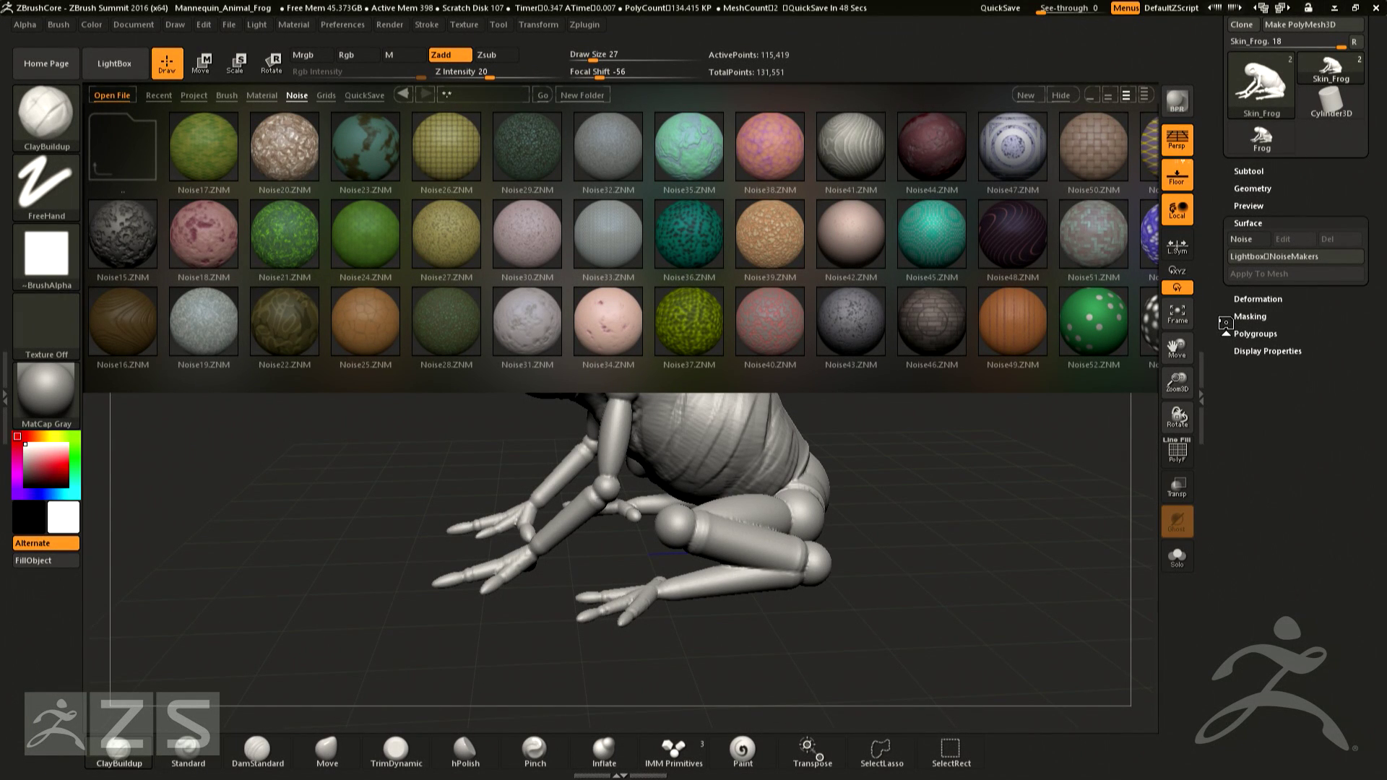
pyautogui.doubleClick(1098, 326)
pyautogui.moveTo(953, 430); pyautogui.dragTo(983, 423)
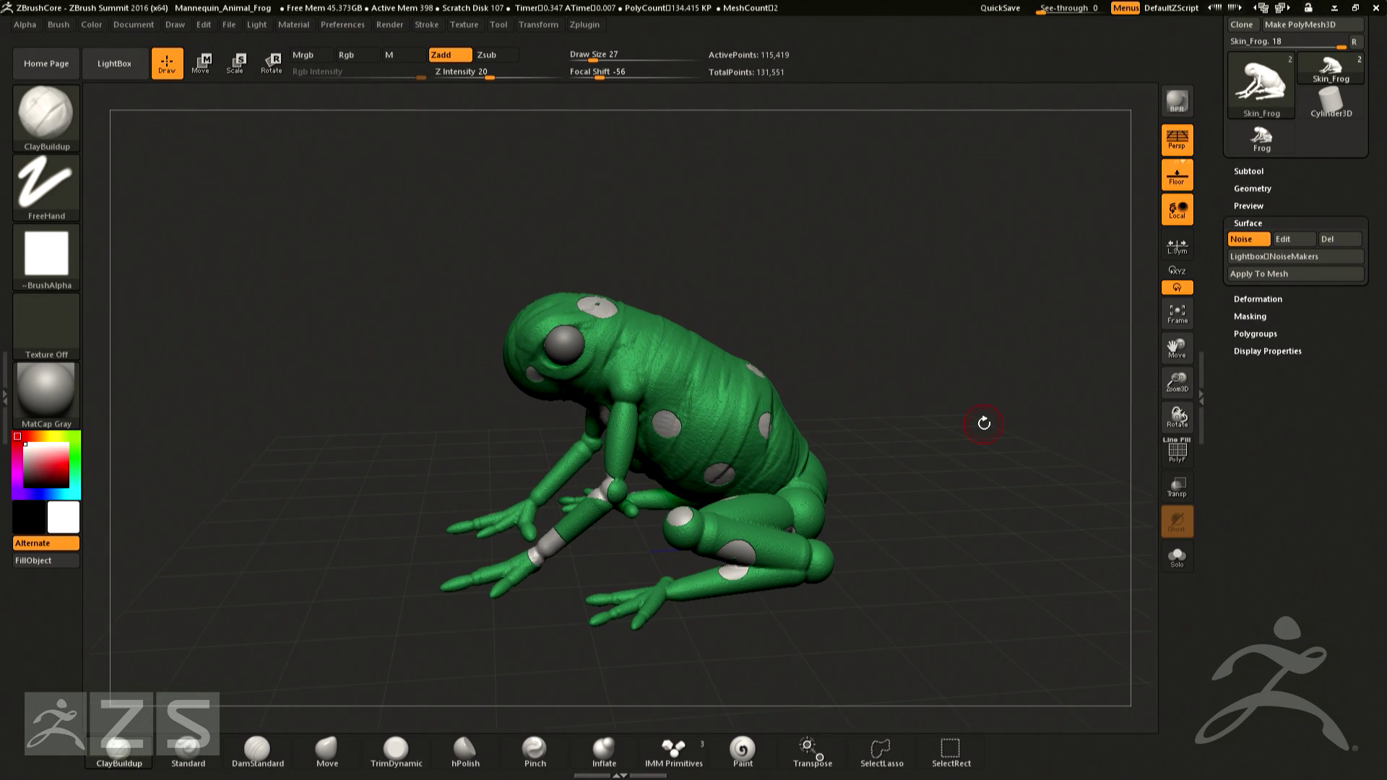
pyautogui.click(1281, 257)
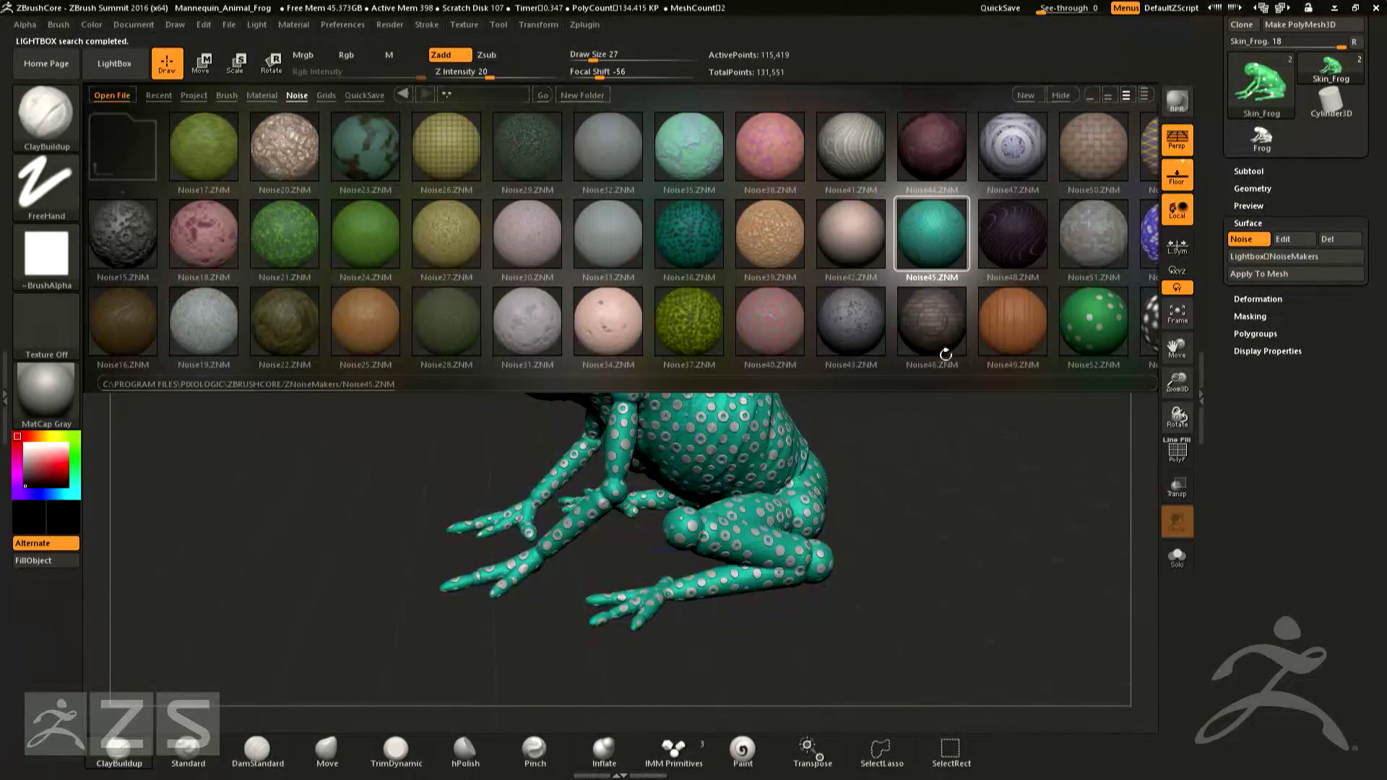
pyautogui.moveTo(966, 449)
pyautogui.mouseDown()
pyautogui.moveTo(1010, 442)
pyautogui.moveTo(946, 466)
pyautogui.mouseUp()
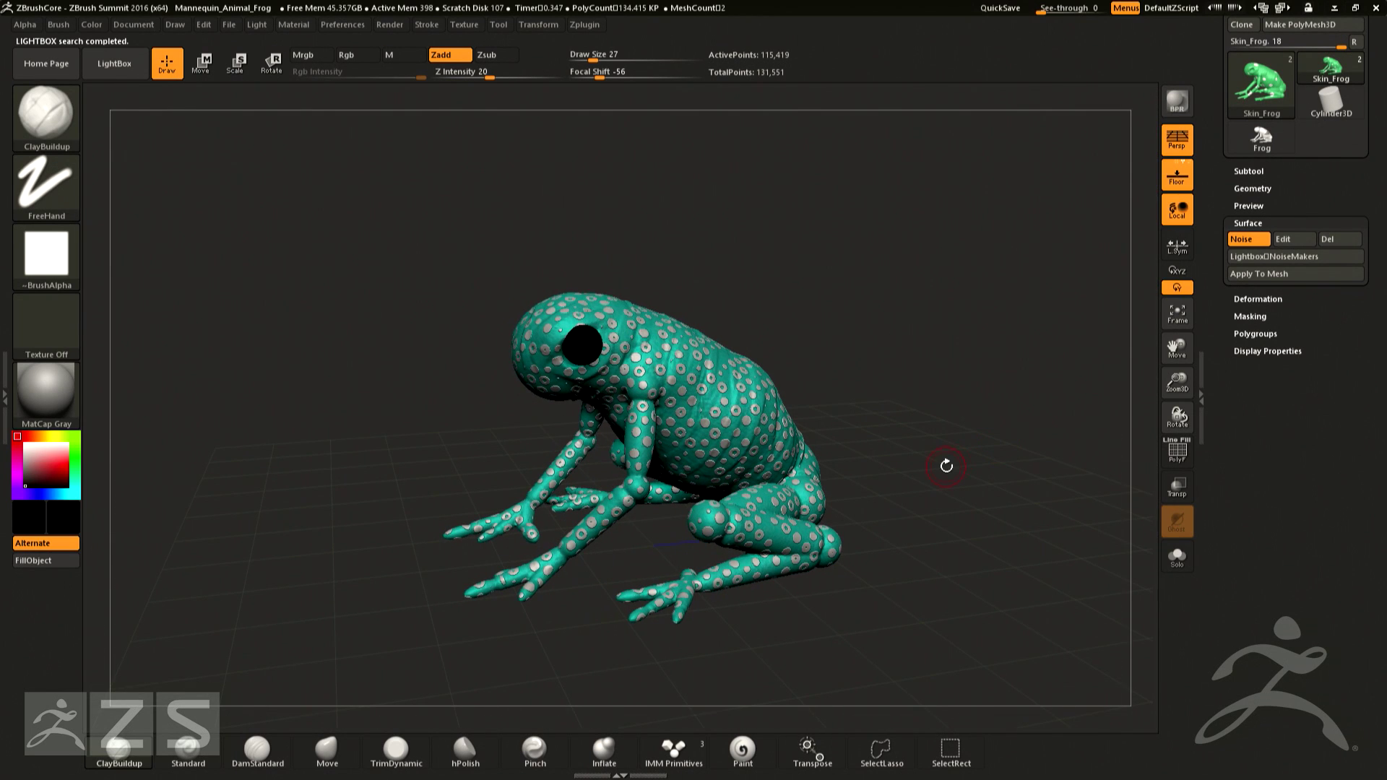
# - Browse the materials, then select the PM3D_Sphere3D eye-sphere subtool
pyautogui.click(46, 394)
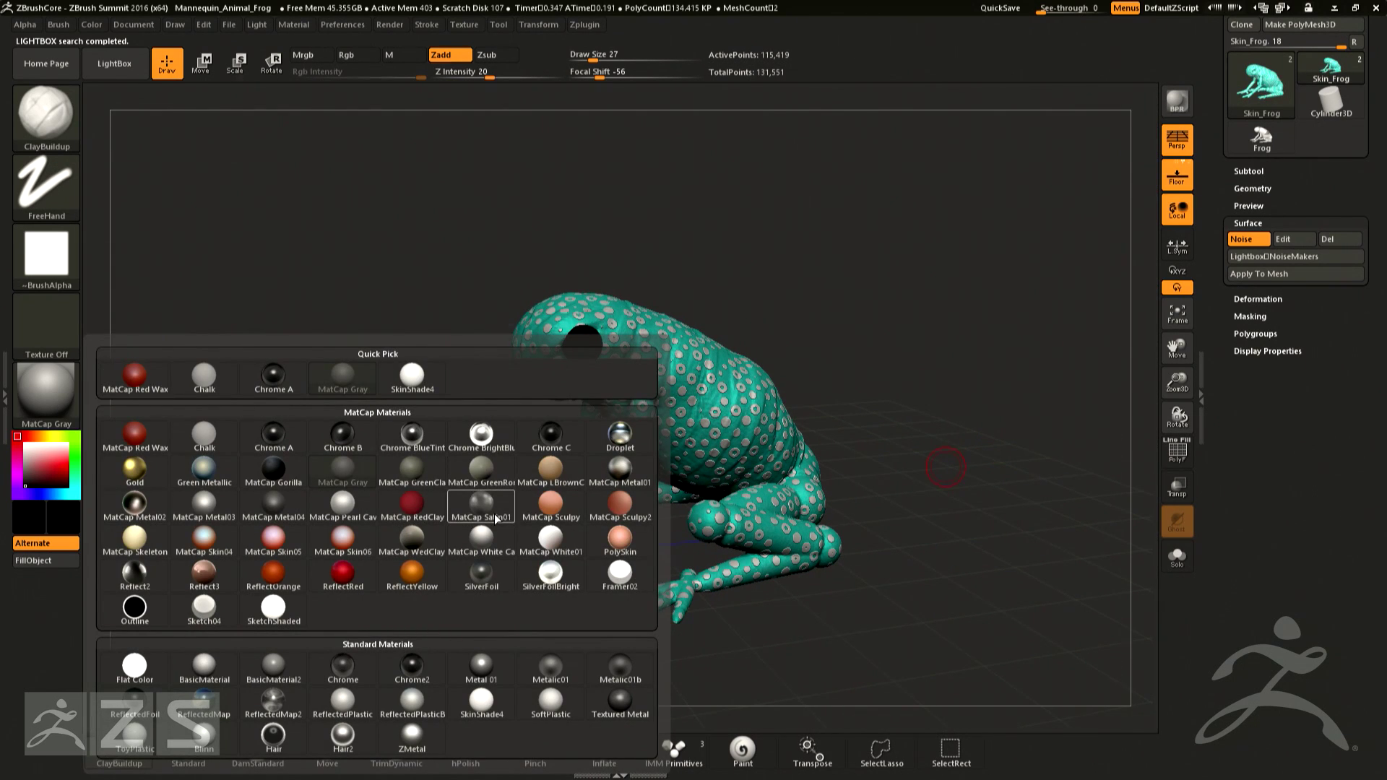
pyautogui.moveTo(498, 516)
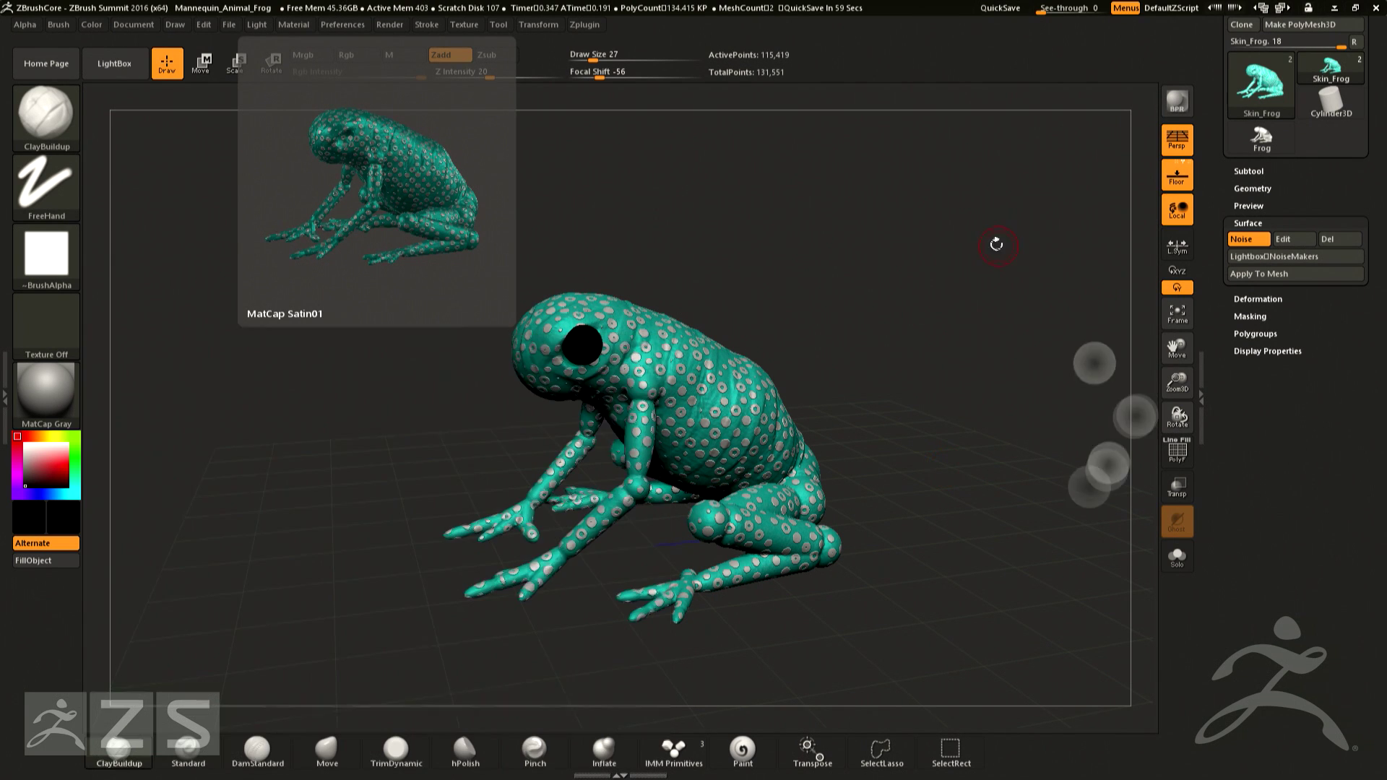
pyautogui.click(1248, 171)
pyautogui.click(1302, 238)
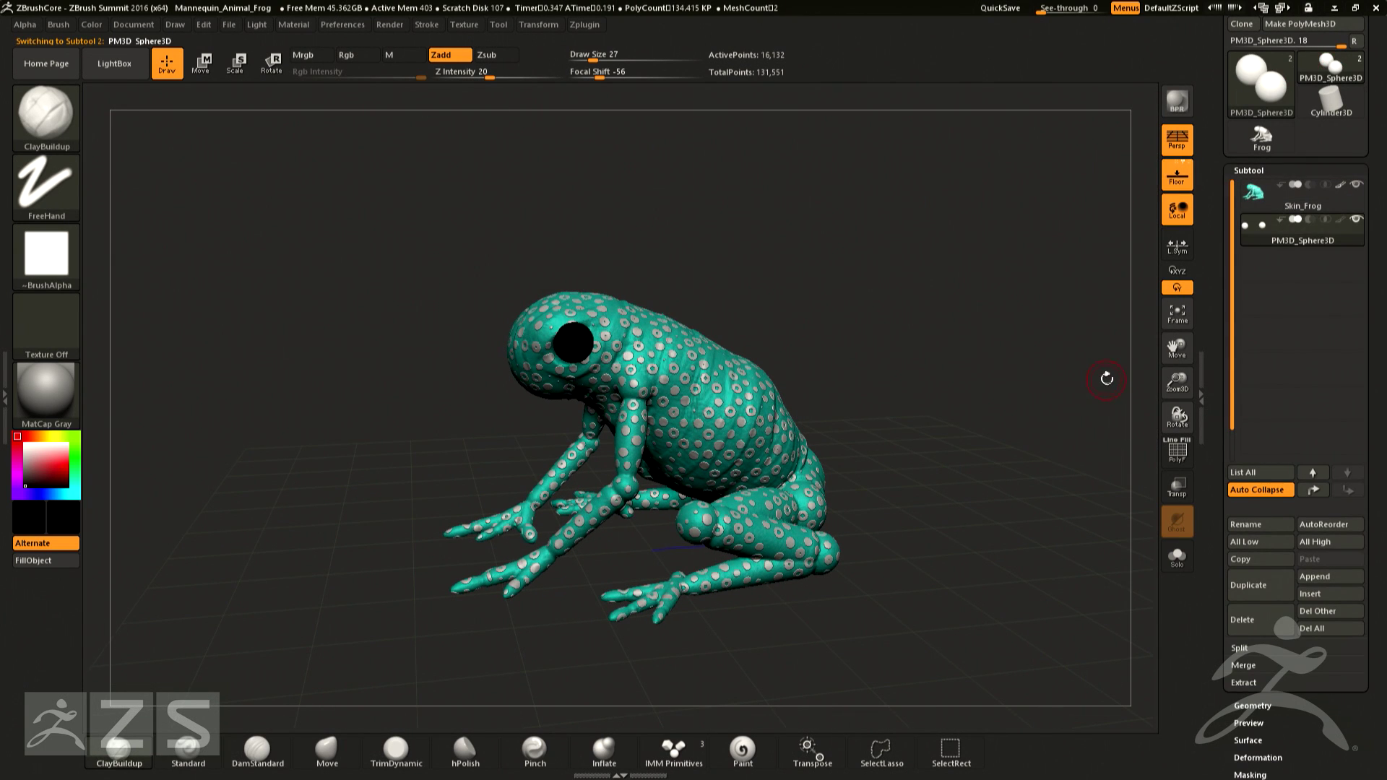
# - Fill the eye spheres with solid black using ToyPlastic material with Mrgb enabled
pyautogui.click(46, 394)
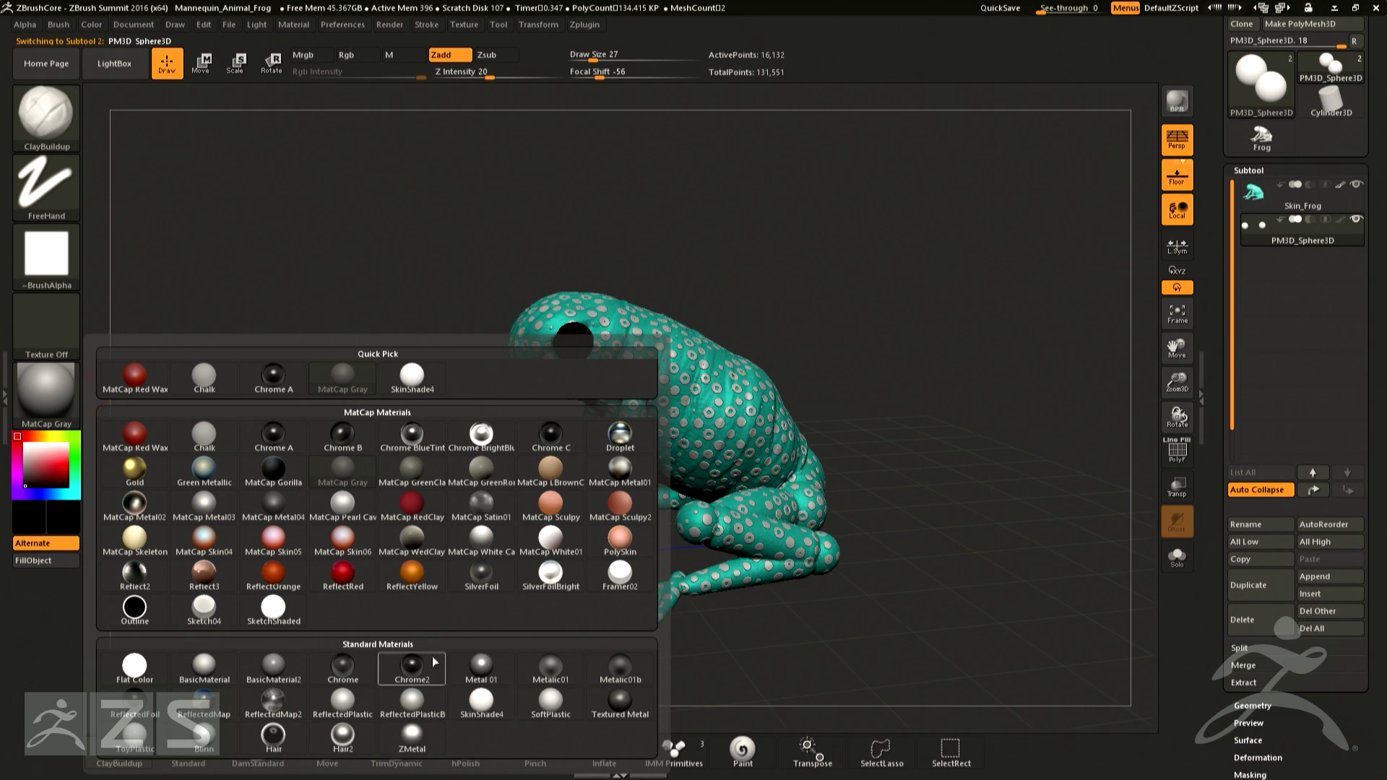
pyautogui.click(134, 738)
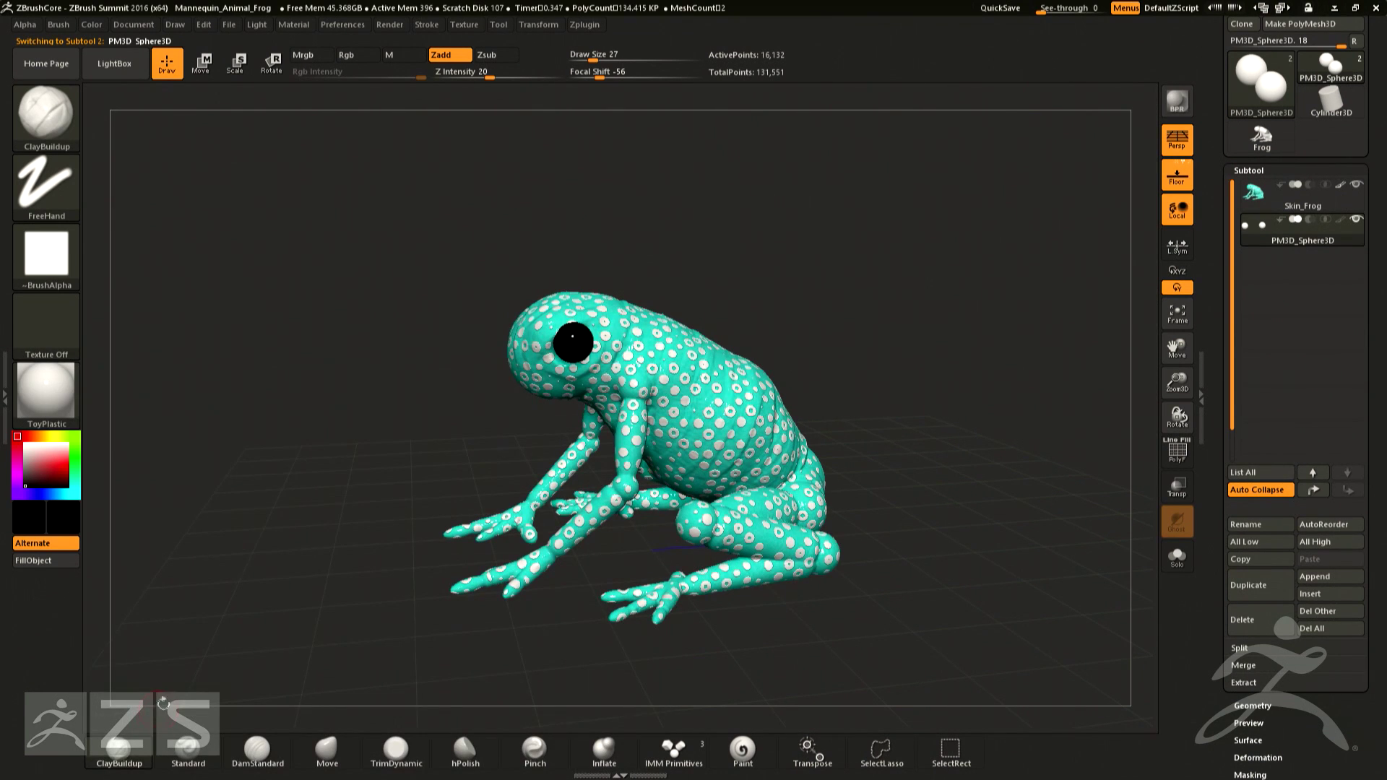
pyautogui.click(302, 56)
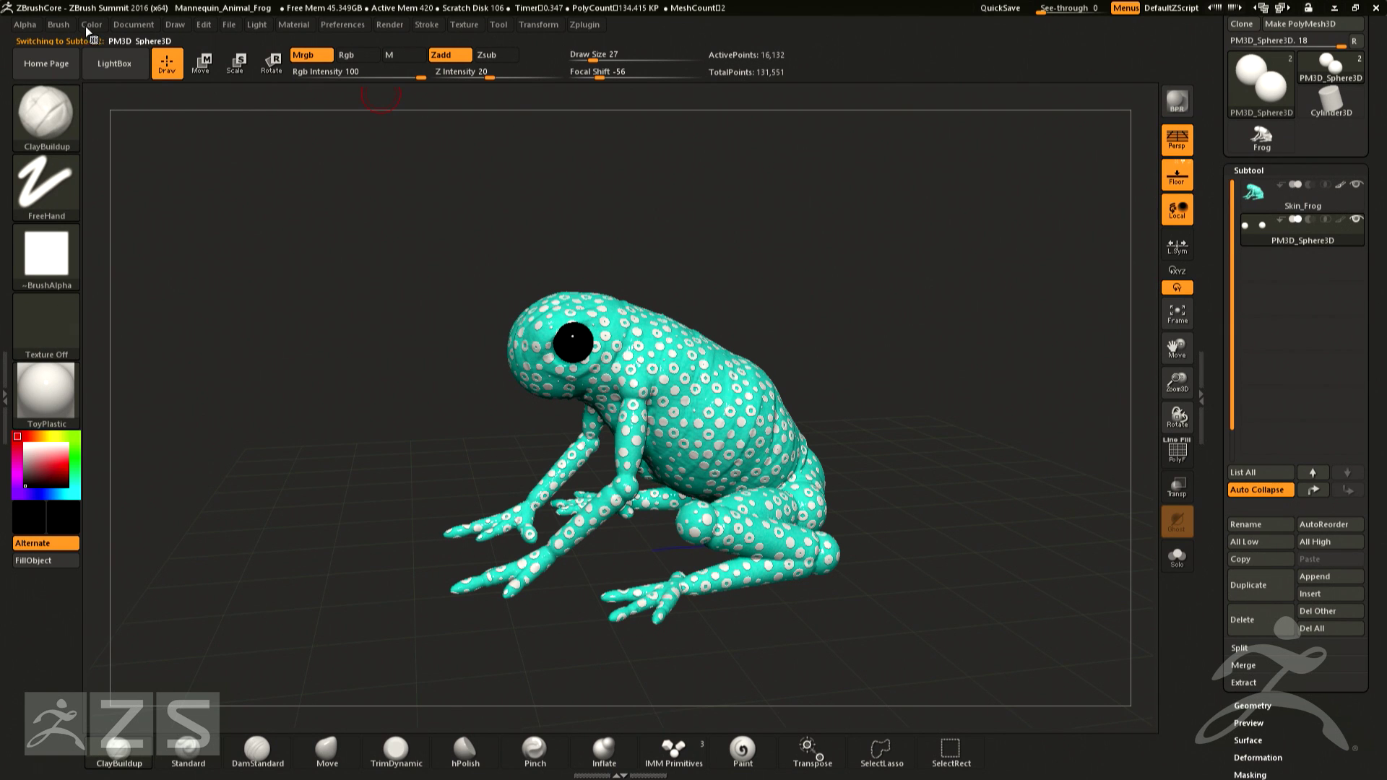
pyautogui.click(93, 29)
pyautogui.click(119, 354)
# - Switch the material back to MatCap Gray and turn the frog to see its other side
pyautogui.click(54, 437)
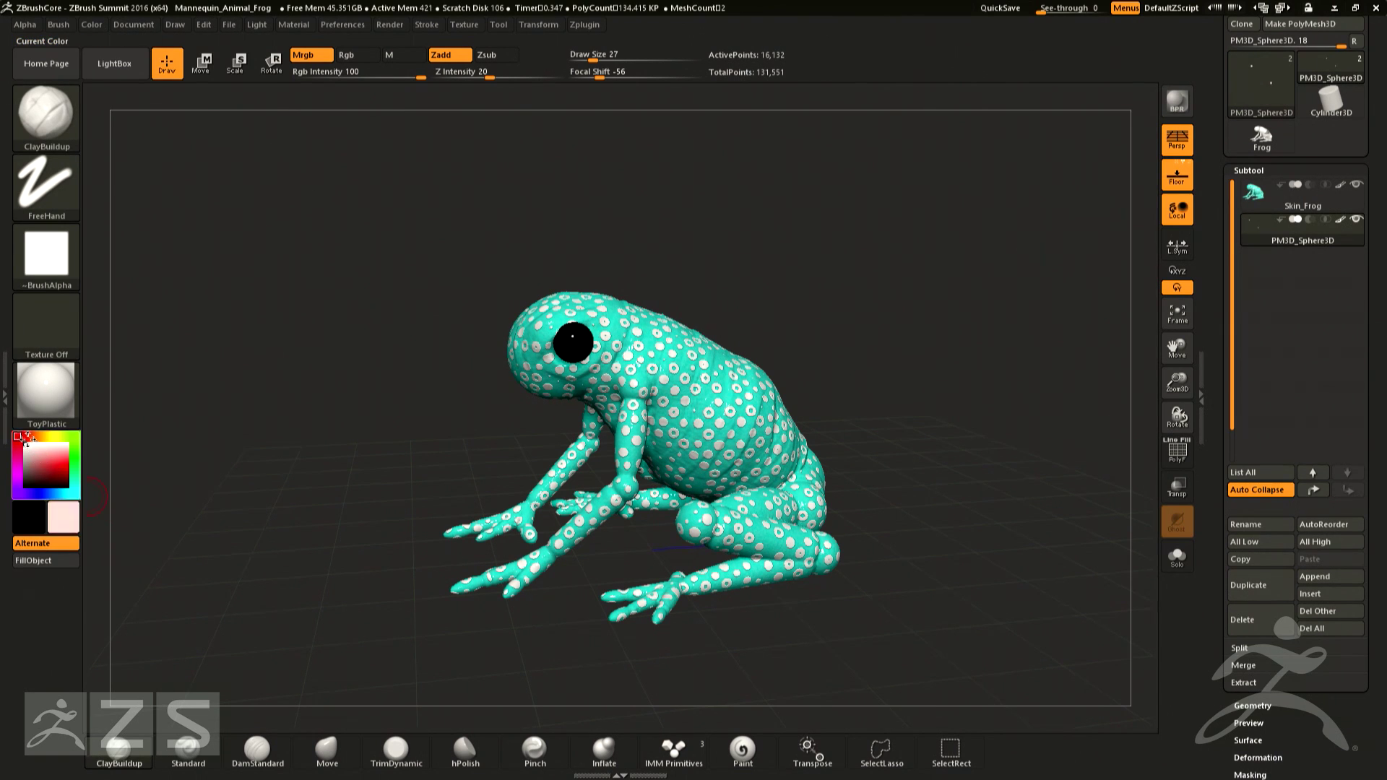
pyautogui.click(46, 393)
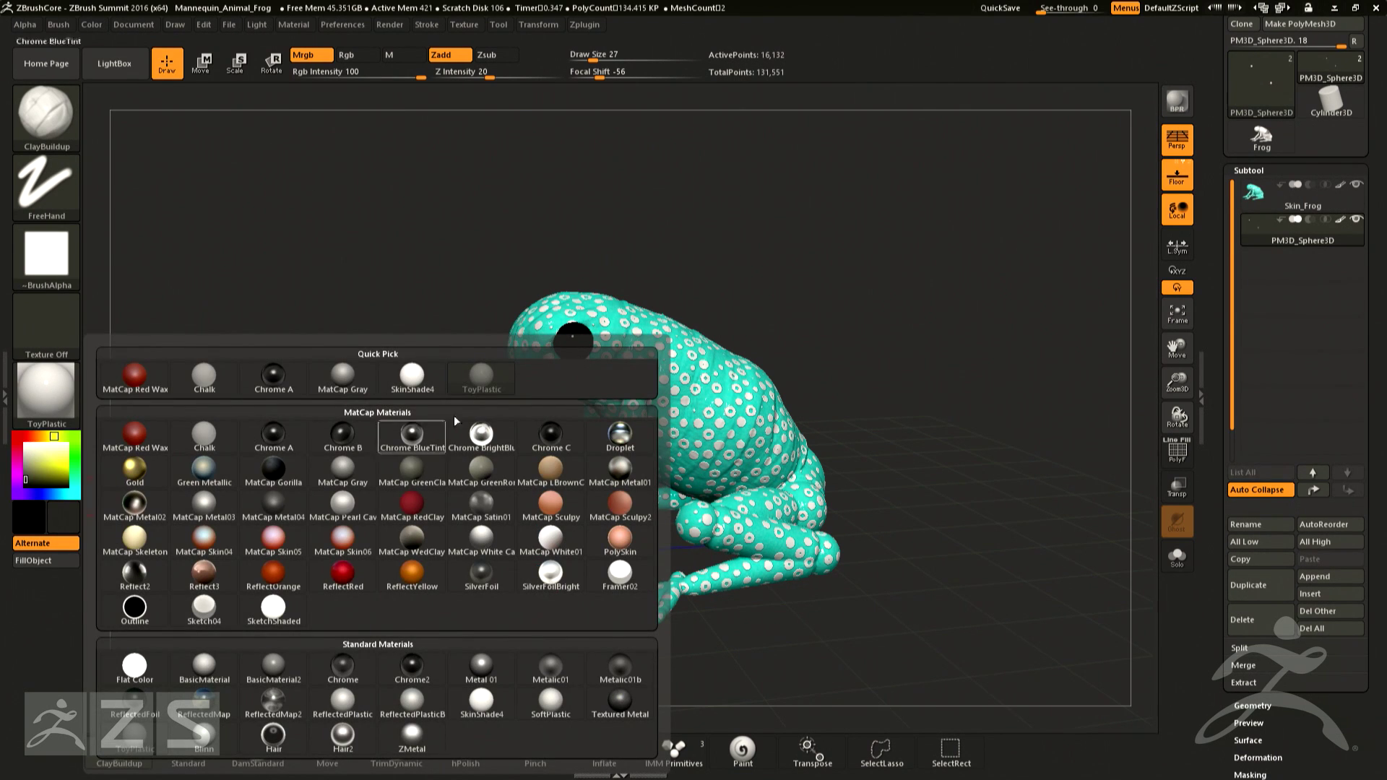
pyautogui.click(343, 376)
pyautogui.moveTo(809, 340)
pyautogui.mouseDown()
pyautogui.moveTo(903, 361)
pyautogui.moveTo(1031, 345)
pyautogui.moveTo(914, 354)
pyautogui.mouseUp()
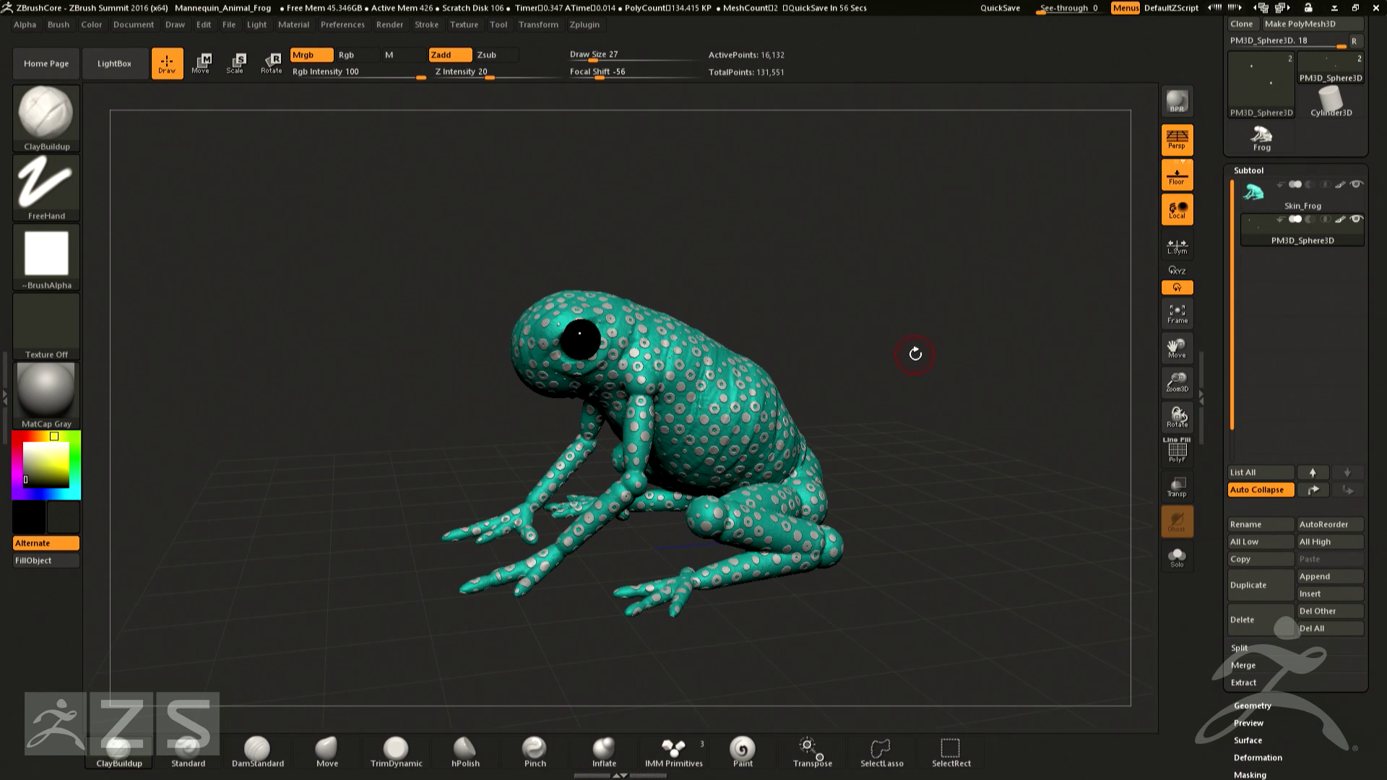
# - Look through the materials again, rotate the frog slightly, and expand the Surface noise settings
pyautogui.click(46, 393)
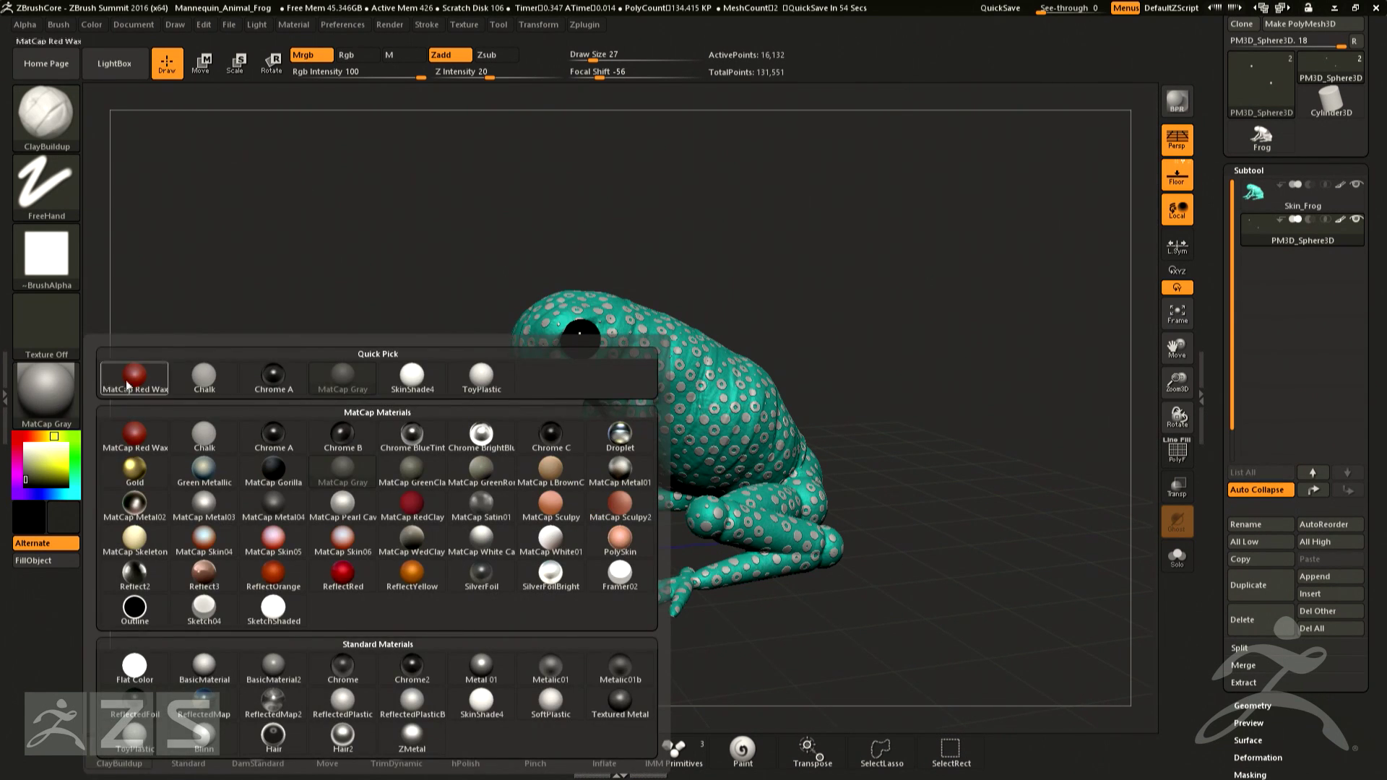
pyautogui.moveTo(491, 390)
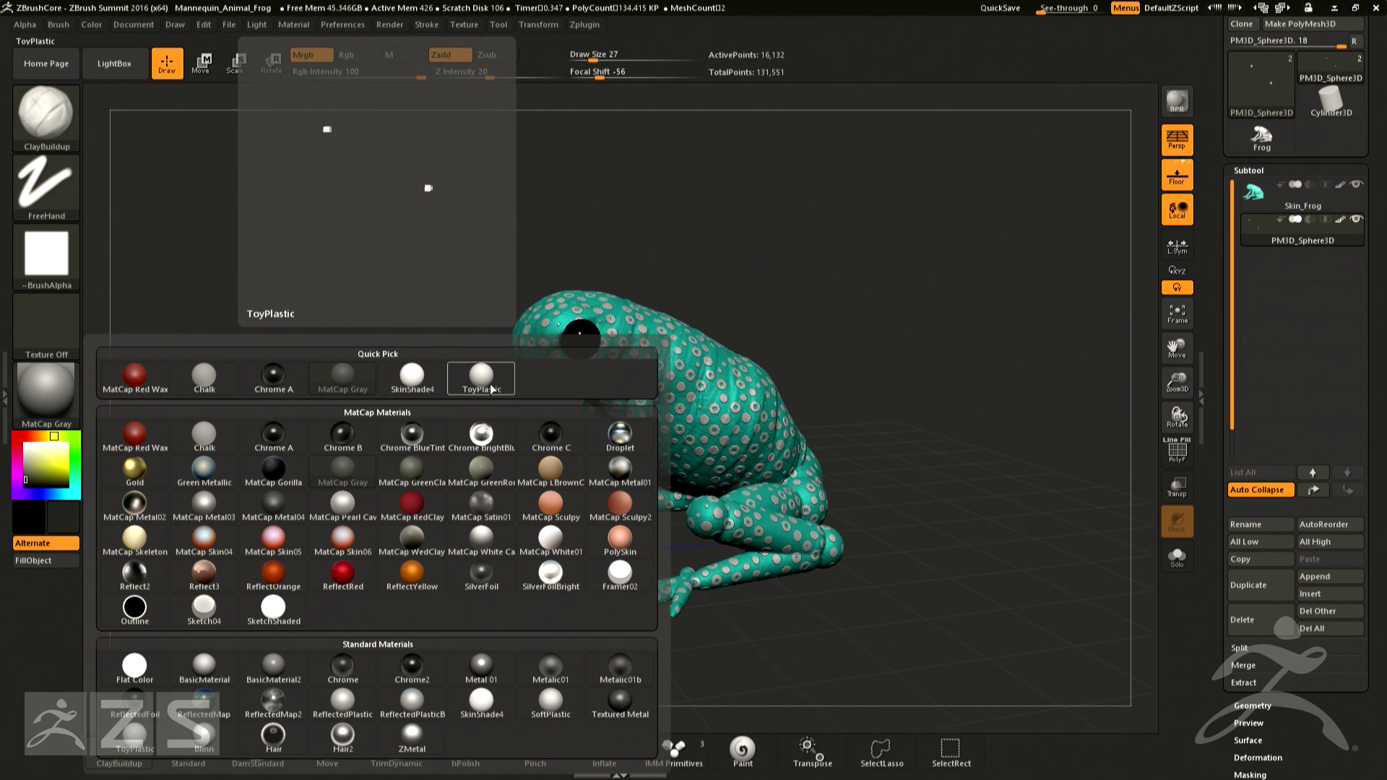
pyautogui.scroll(-3, 1218, 421)
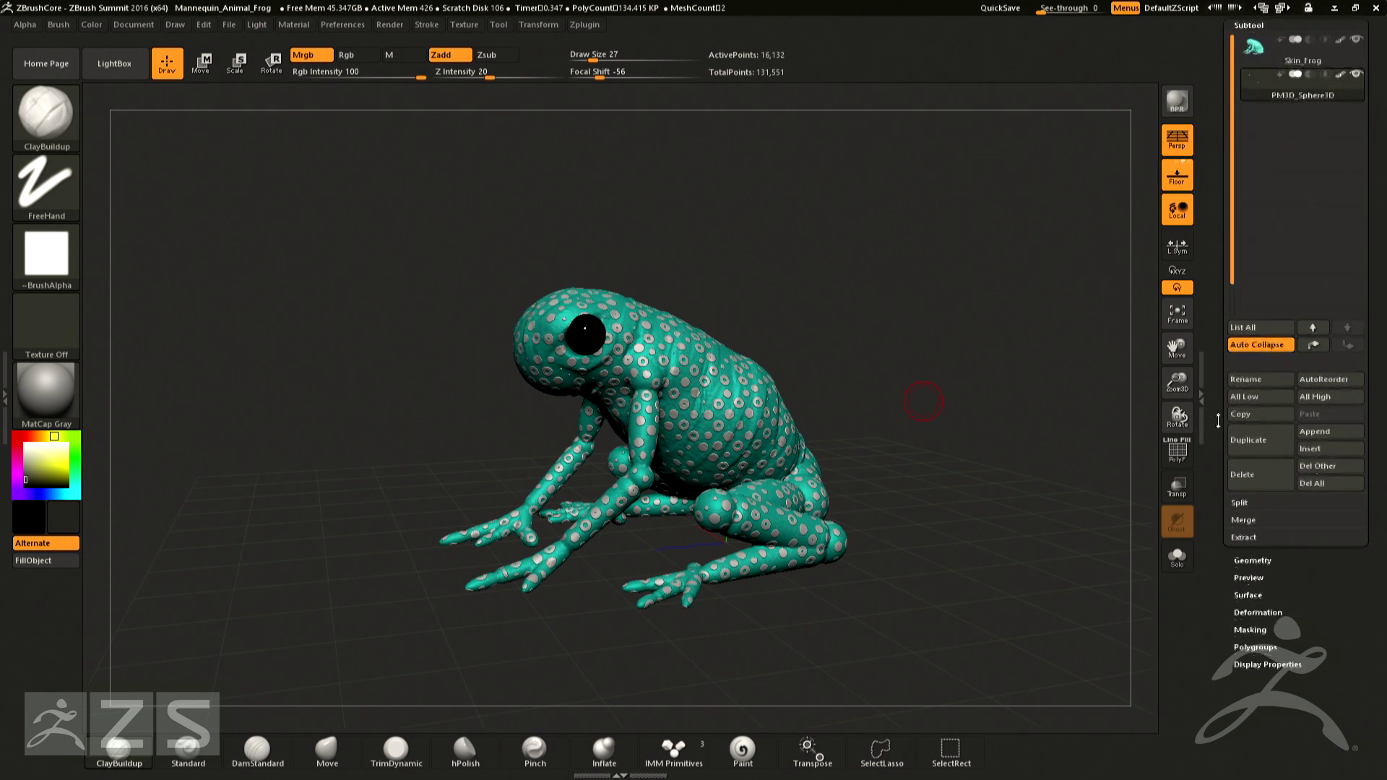
pyautogui.scroll(-3, 1218, 421)
pyautogui.moveTo(1179, 419); pyautogui.dragTo(1285, 439)
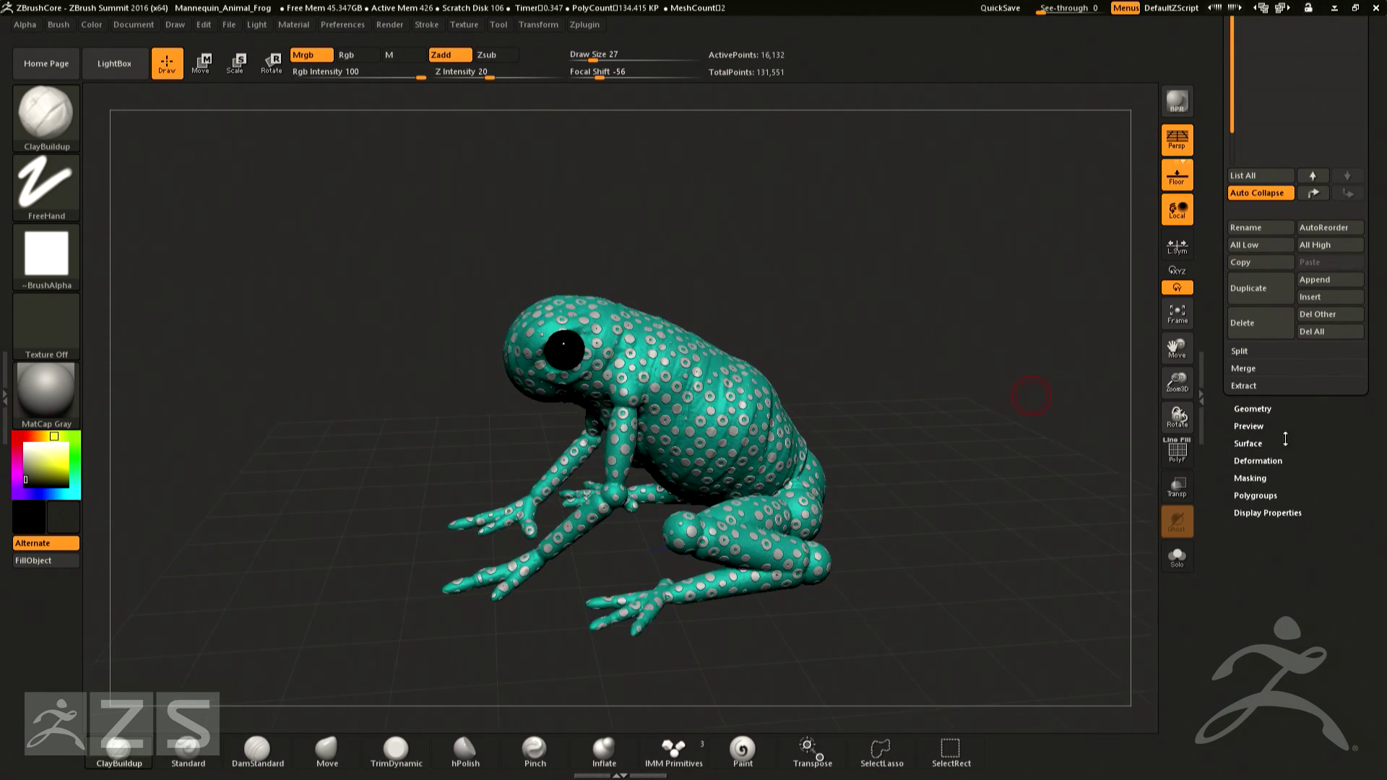
pyautogui.click(1285, 442)
# - Close the NoiseMaker editor unchanged and make the frog skin the active subtool
pyautogui.scroll(5, 1290, 441)
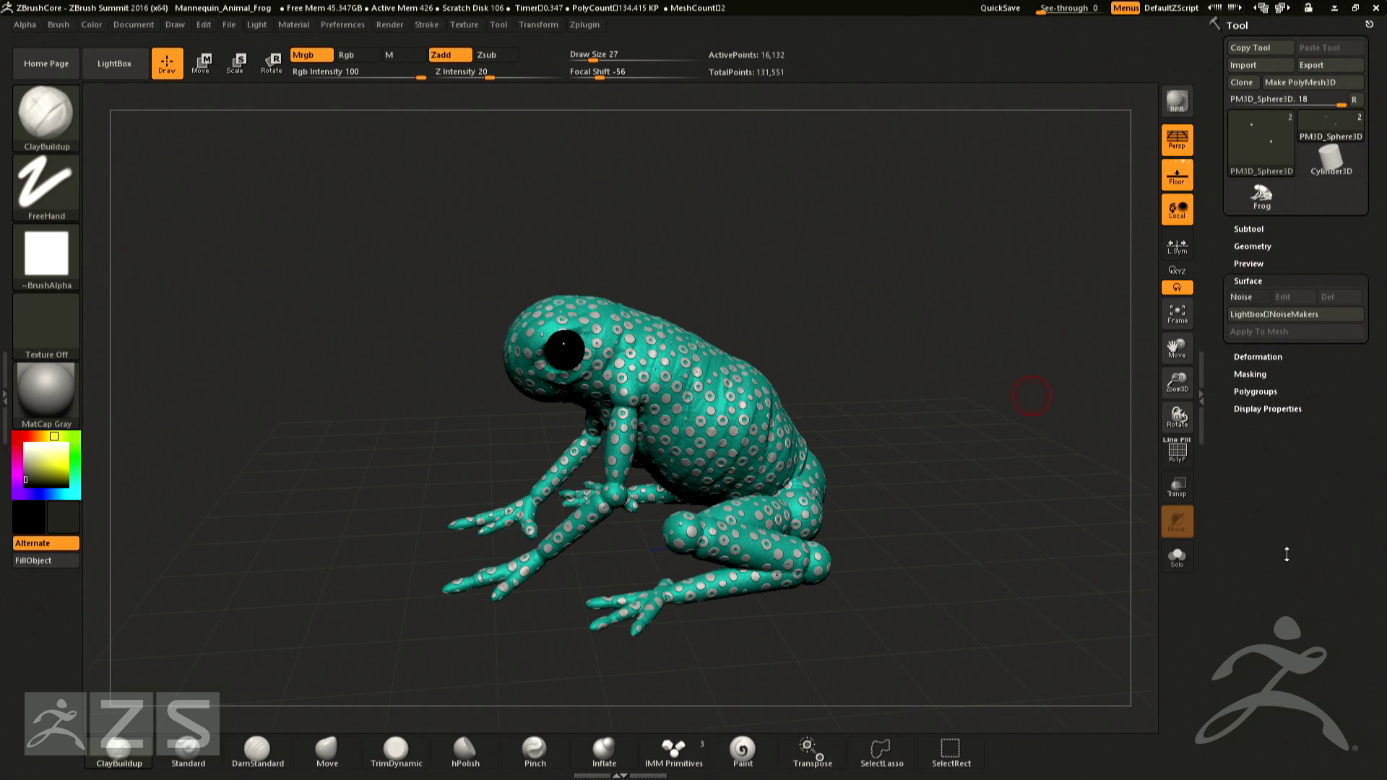
pyautogui.click(1292, 315)
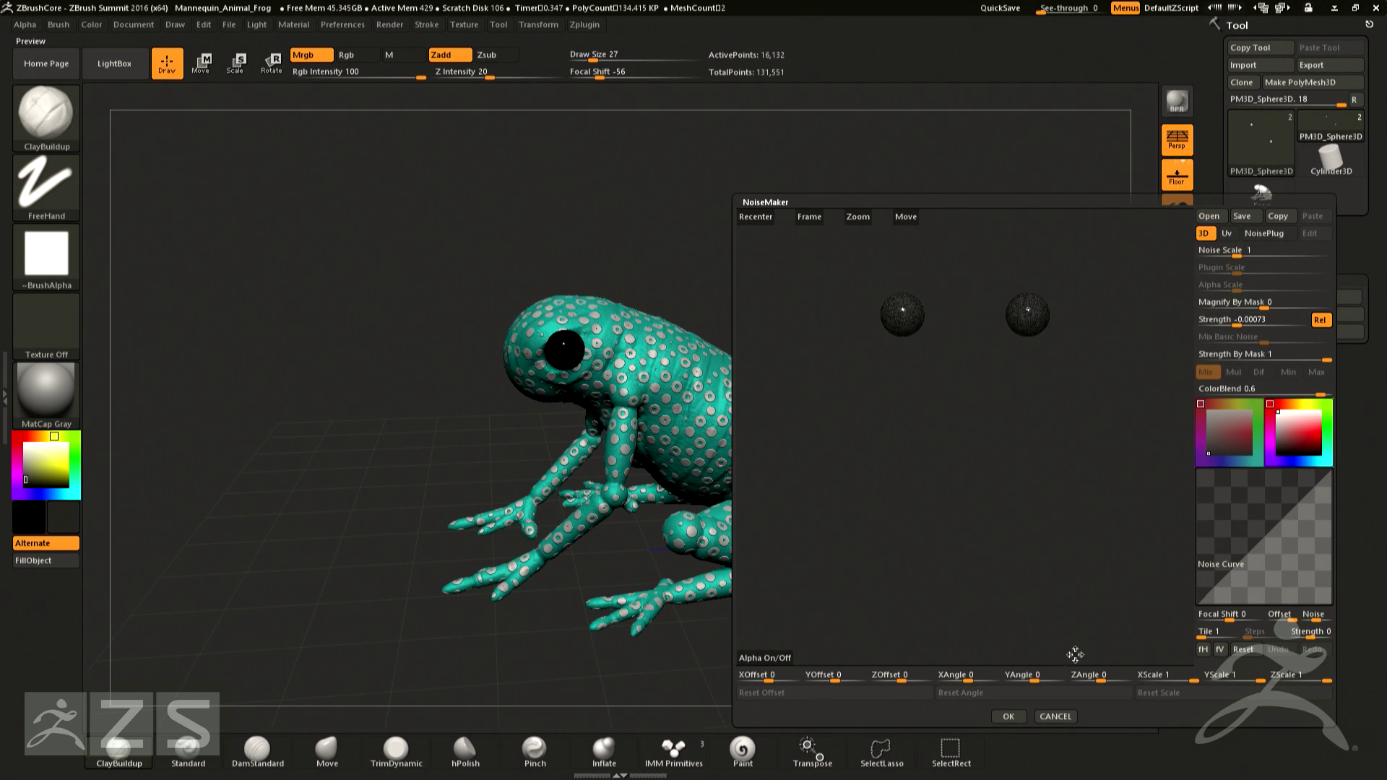
pyautogui.click(1055, 716)
pyautogui.click(1248, 227)
pyautogui.click(1271, 252)
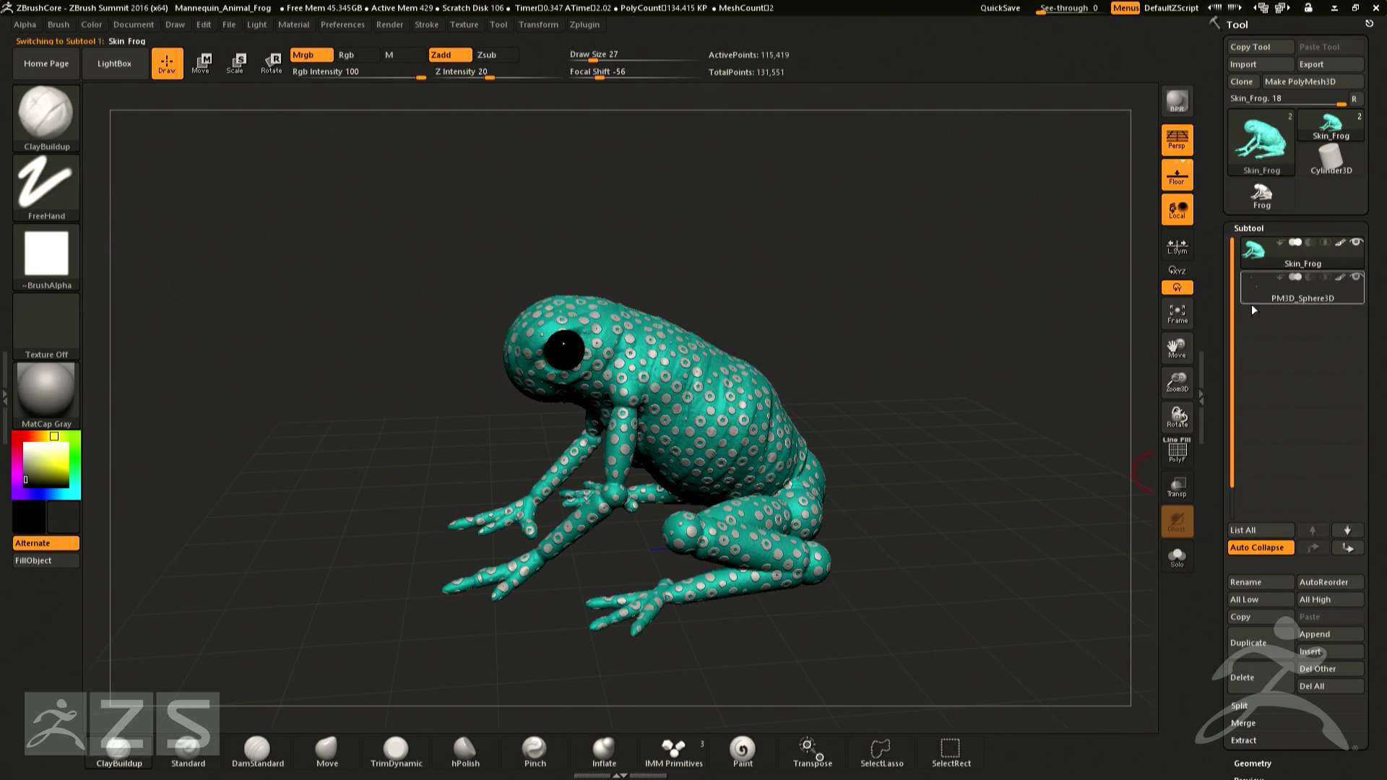
# - Edit the skin's surface noise: Strength -0.08016 and Noise Scale 8.13938
pyautogui.scroll(-7, 1255, 304)
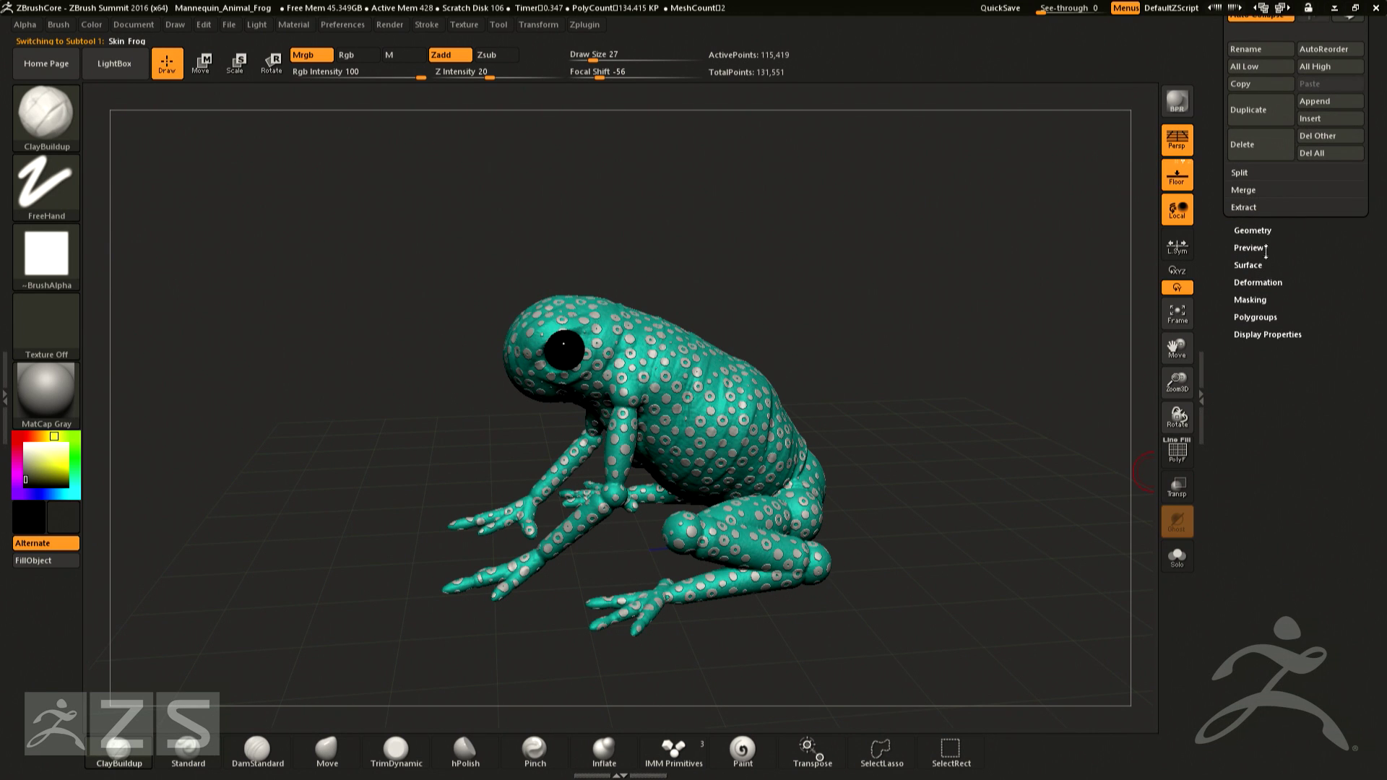
pyautogui.click(1255, 265)
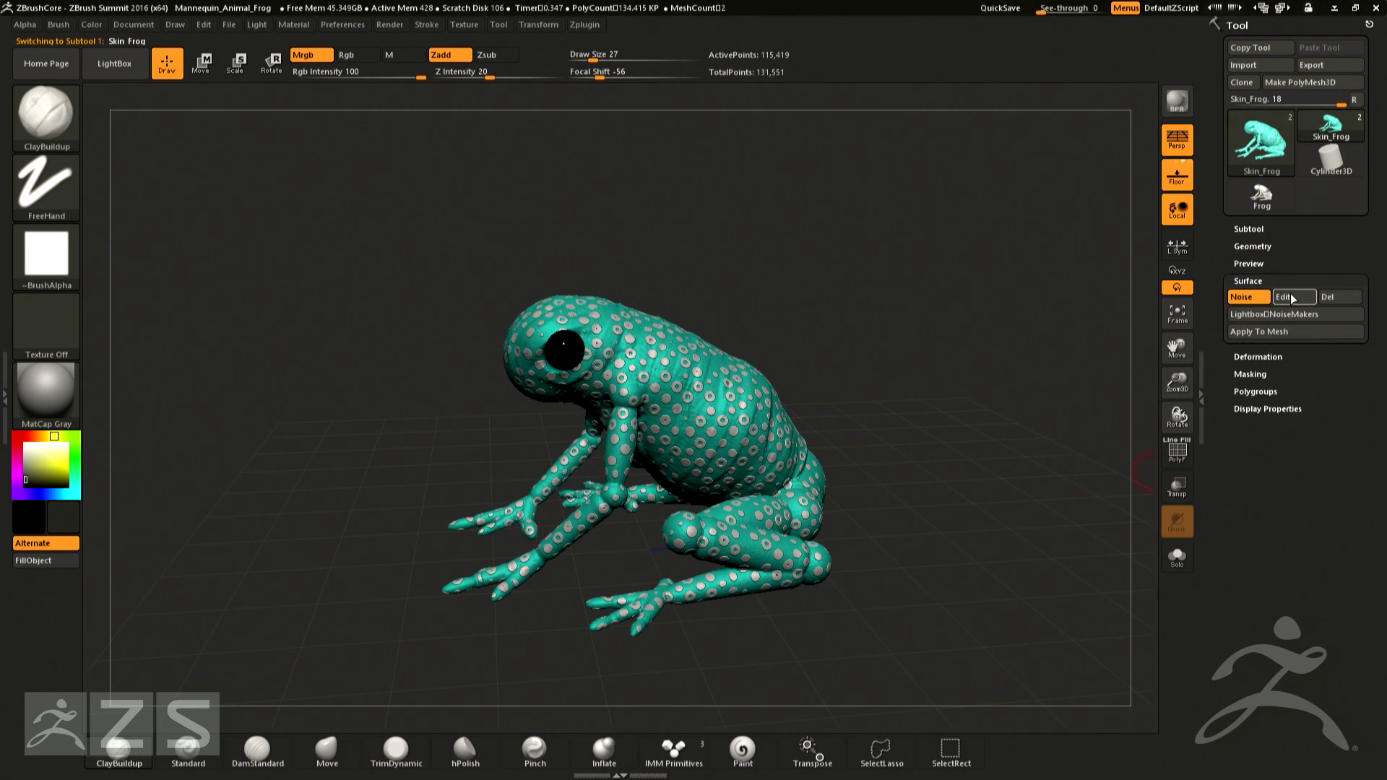
pyautogui.click(1292, 299)
pyautogui.moveTo(1129, 405); pyautogui.dragTo(1104, 428)
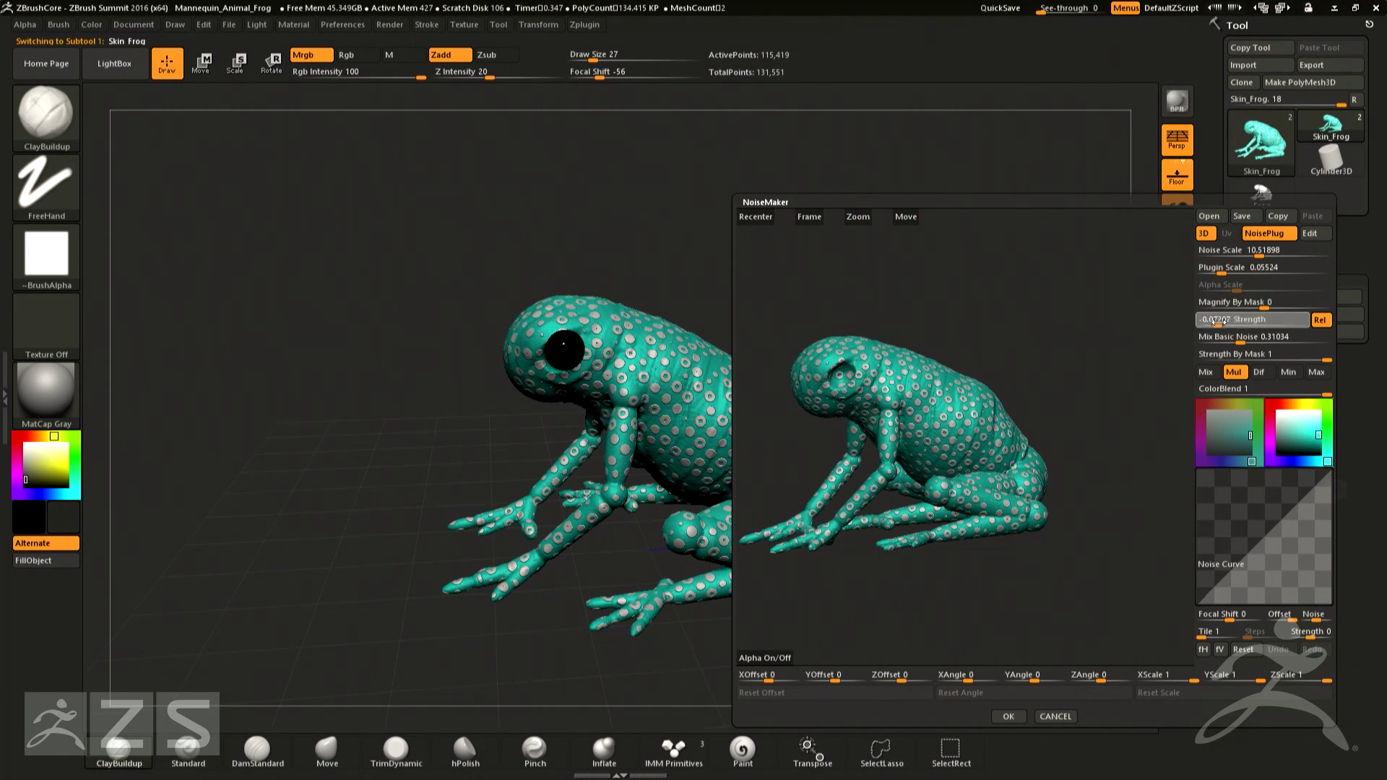
pyautogui.moveTo(1217, 319); pyautogui.dragTo(1221, 319)
pyautogui.moveTo(1237, 253); pyautogui.dragTo(1233, 253)
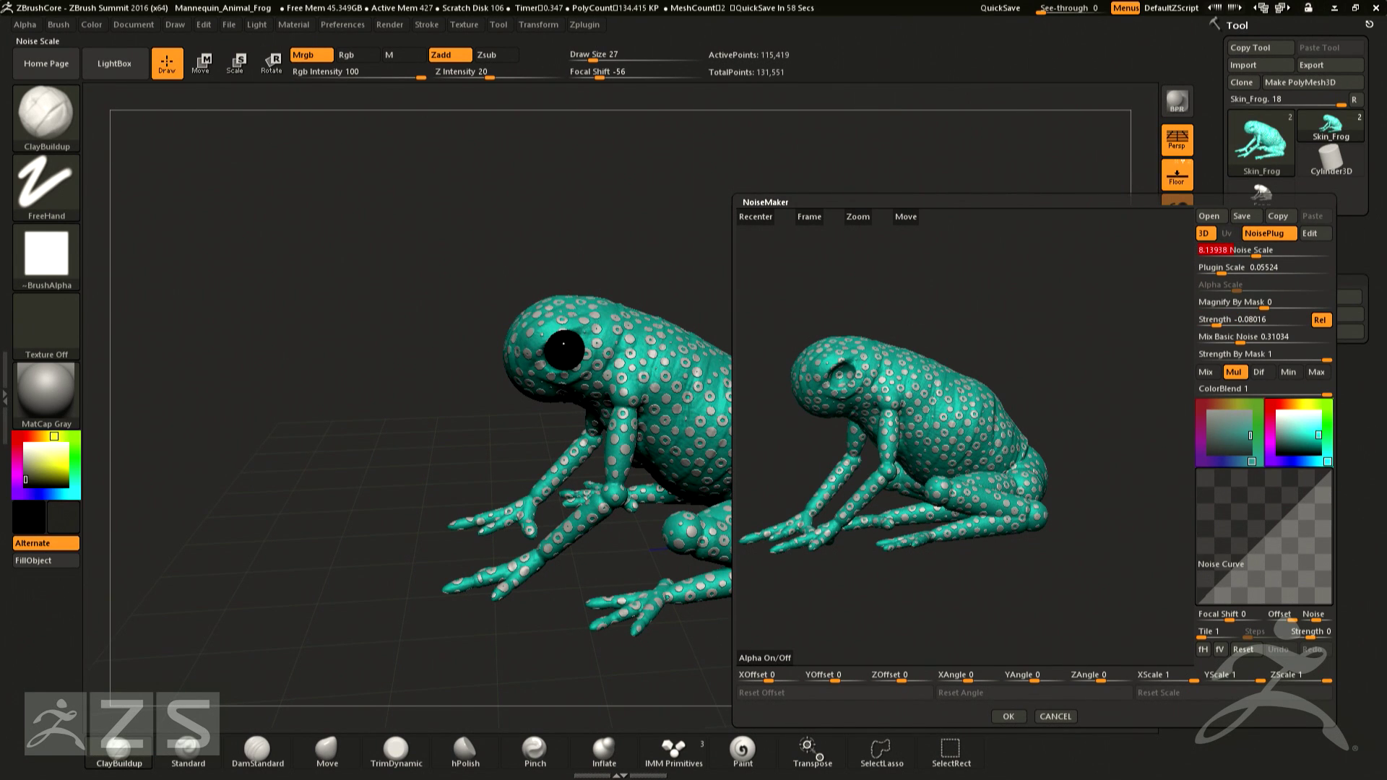
# - Cancel the NoiseMaker tweaks and use Apply To Mesh to bake the dotted noise into the frog
pyautogui.click(1055, 717)
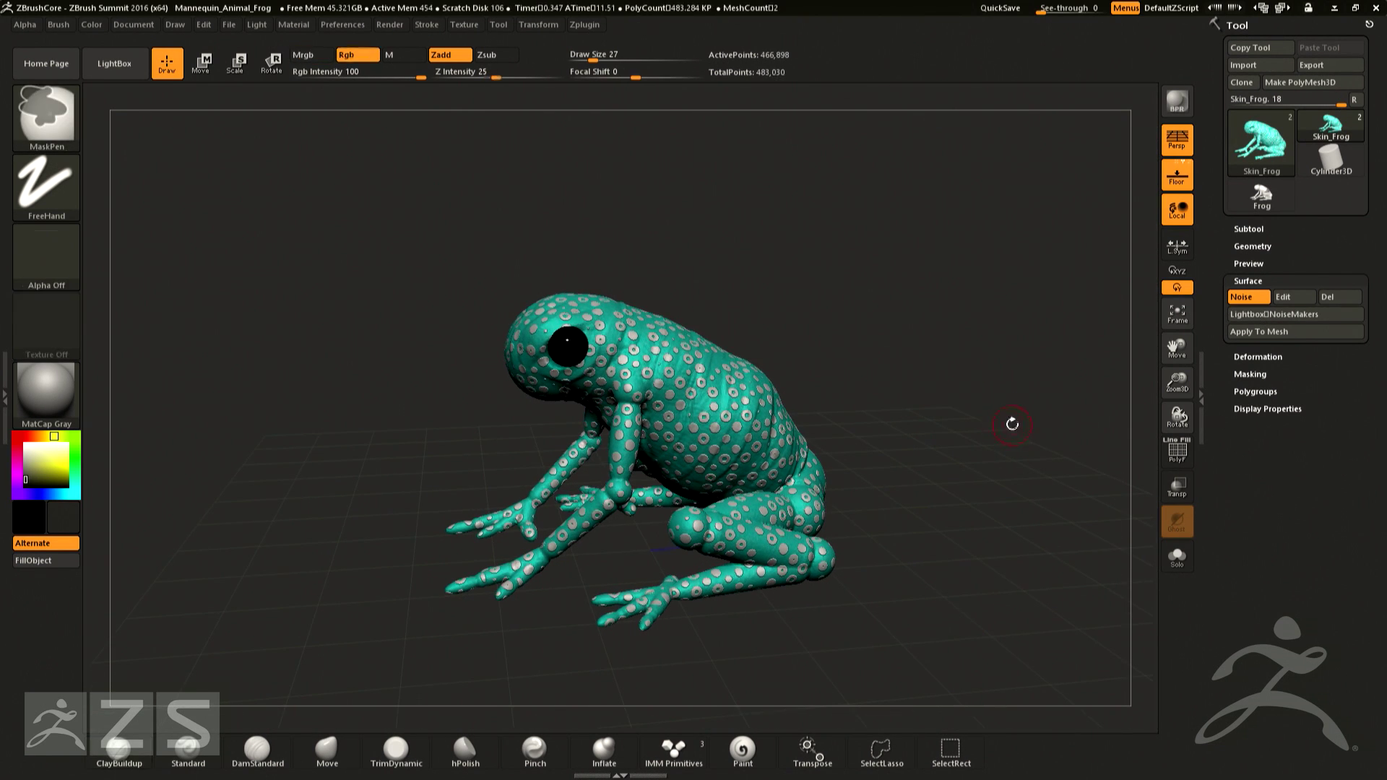
pyautogui.moveTo(1021, 411); pyautogui.dragTo(1069, 394)
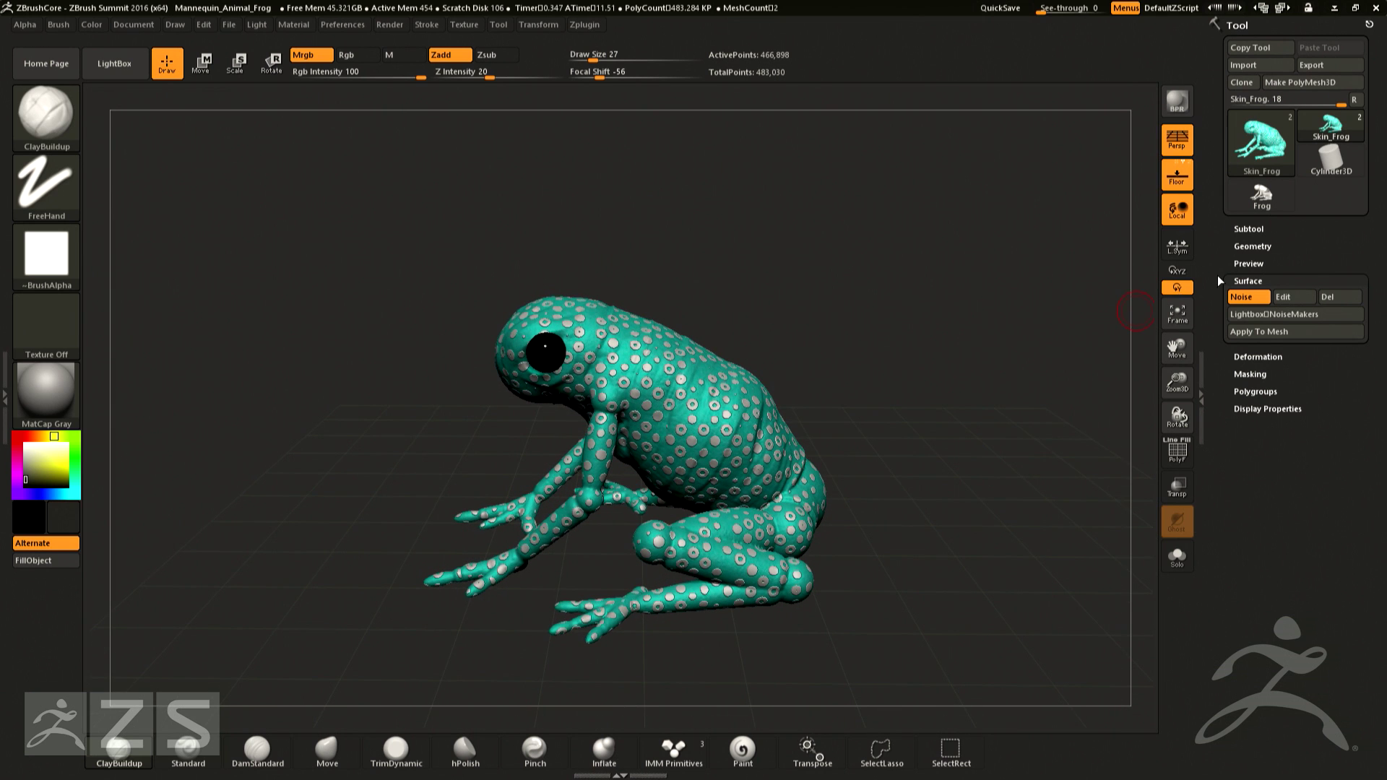
pyautogui.click(1269, 335)
pyautogui.moveTo(995, 471); pyautogui.dragTo(1015, 447)
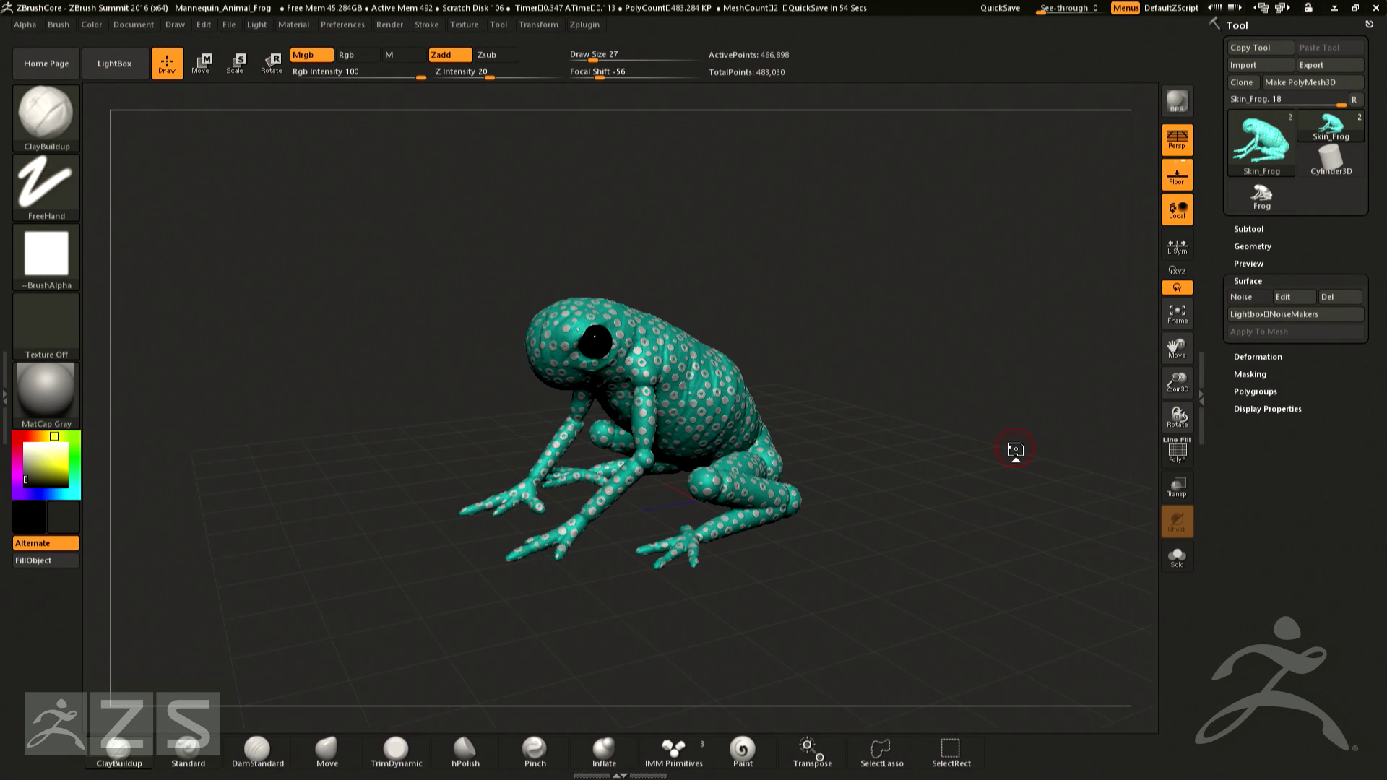
pyautogui.click(228, 25)
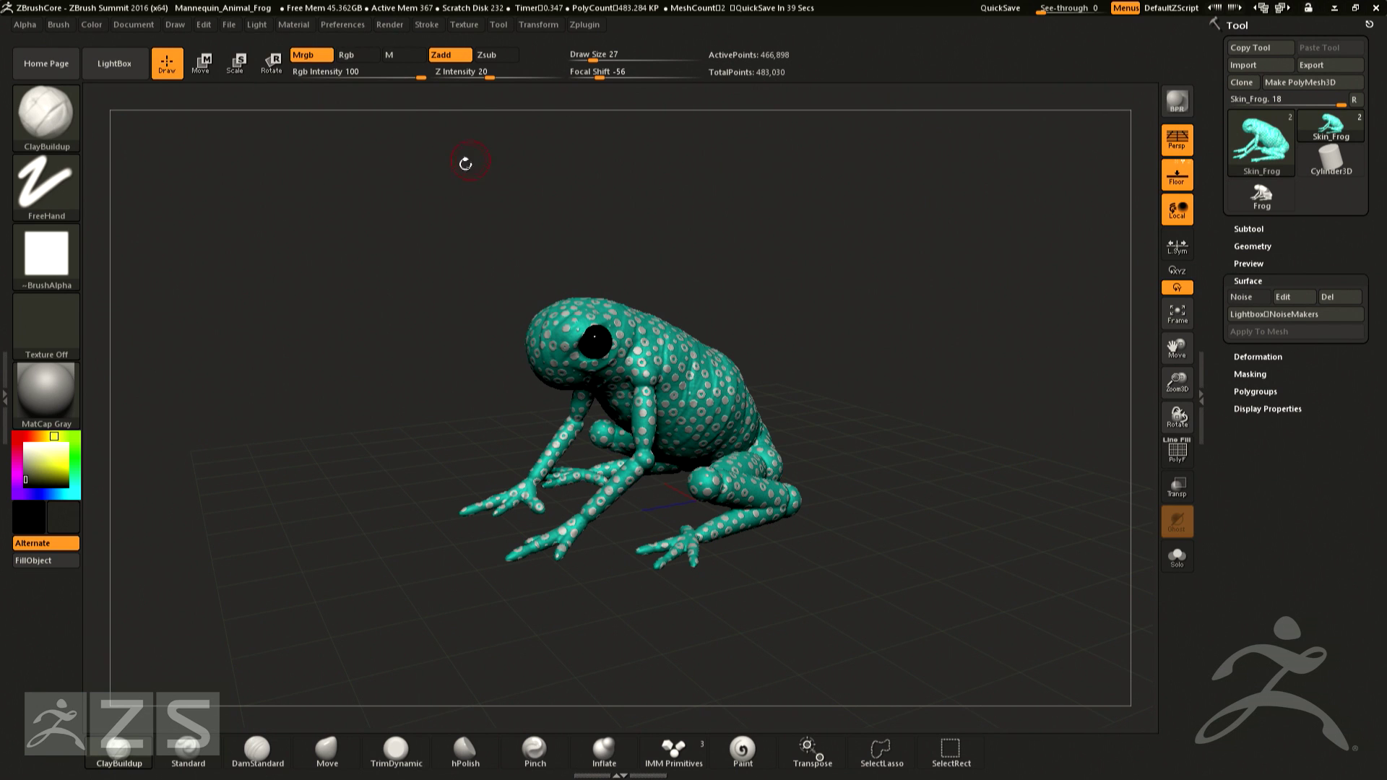
pyautogui.click(200, 63)
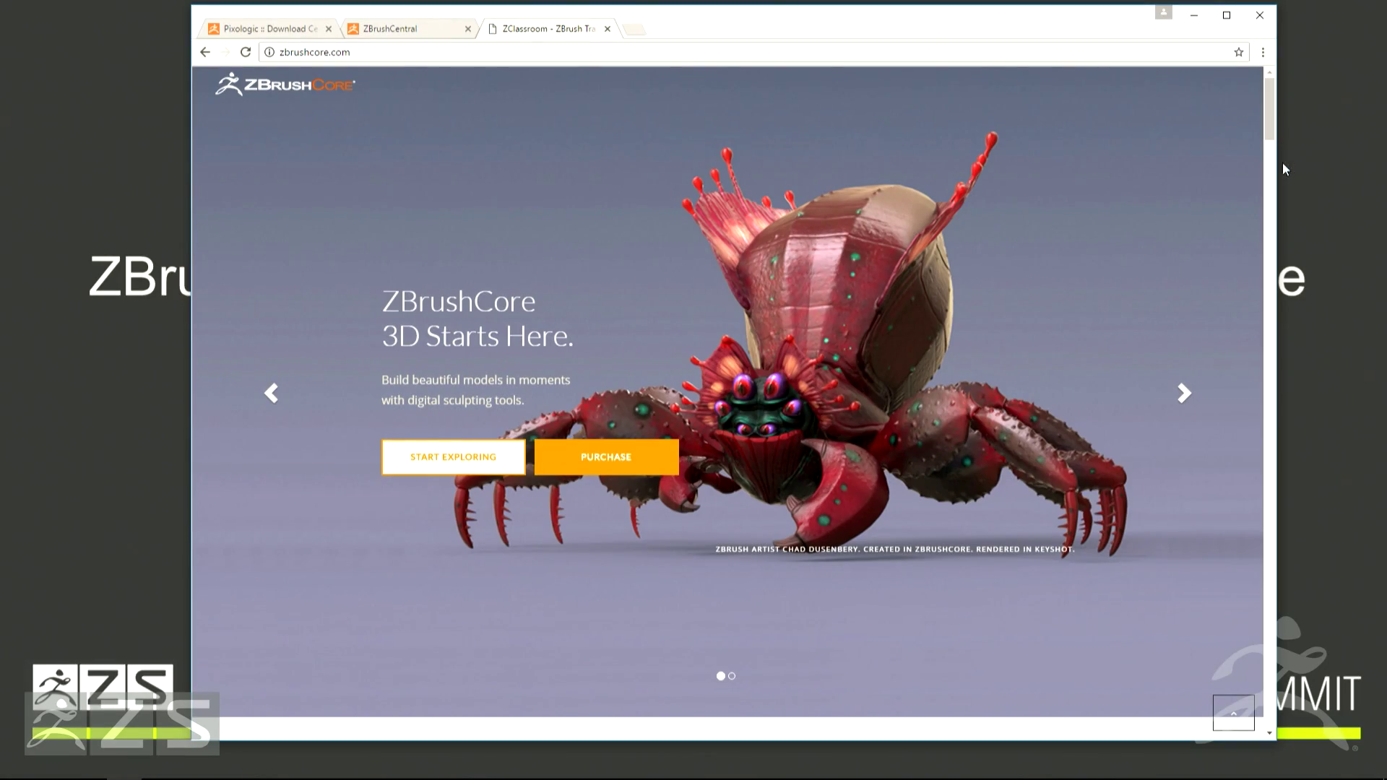
# - Drag both Chrome window edges outward, then scroll down zbrushcore.com and back to the top
pyautogui.moveTo(1282, 169); pyautogui.dragTo(1325, 164)
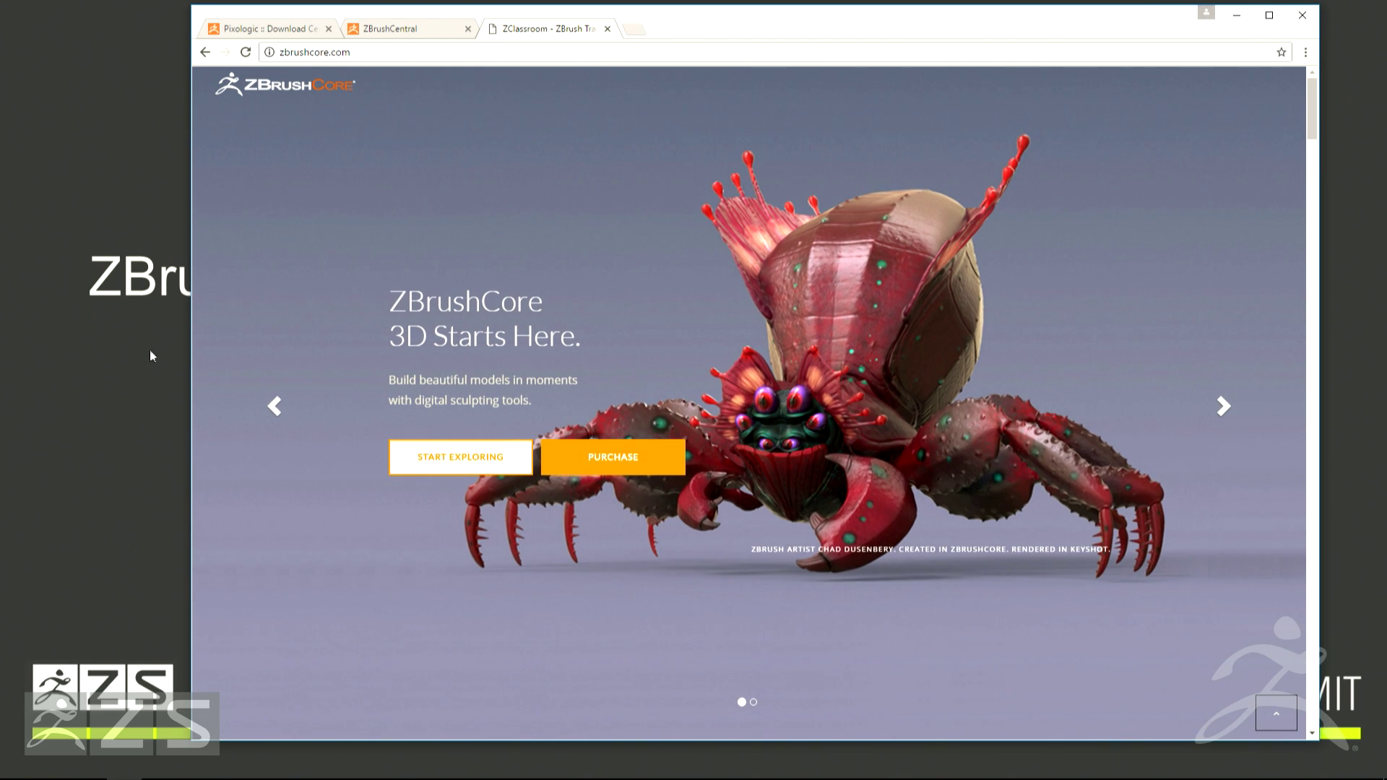
pyautogui.moveTo(187, 344); pyautogui.dragTo(91, 345)
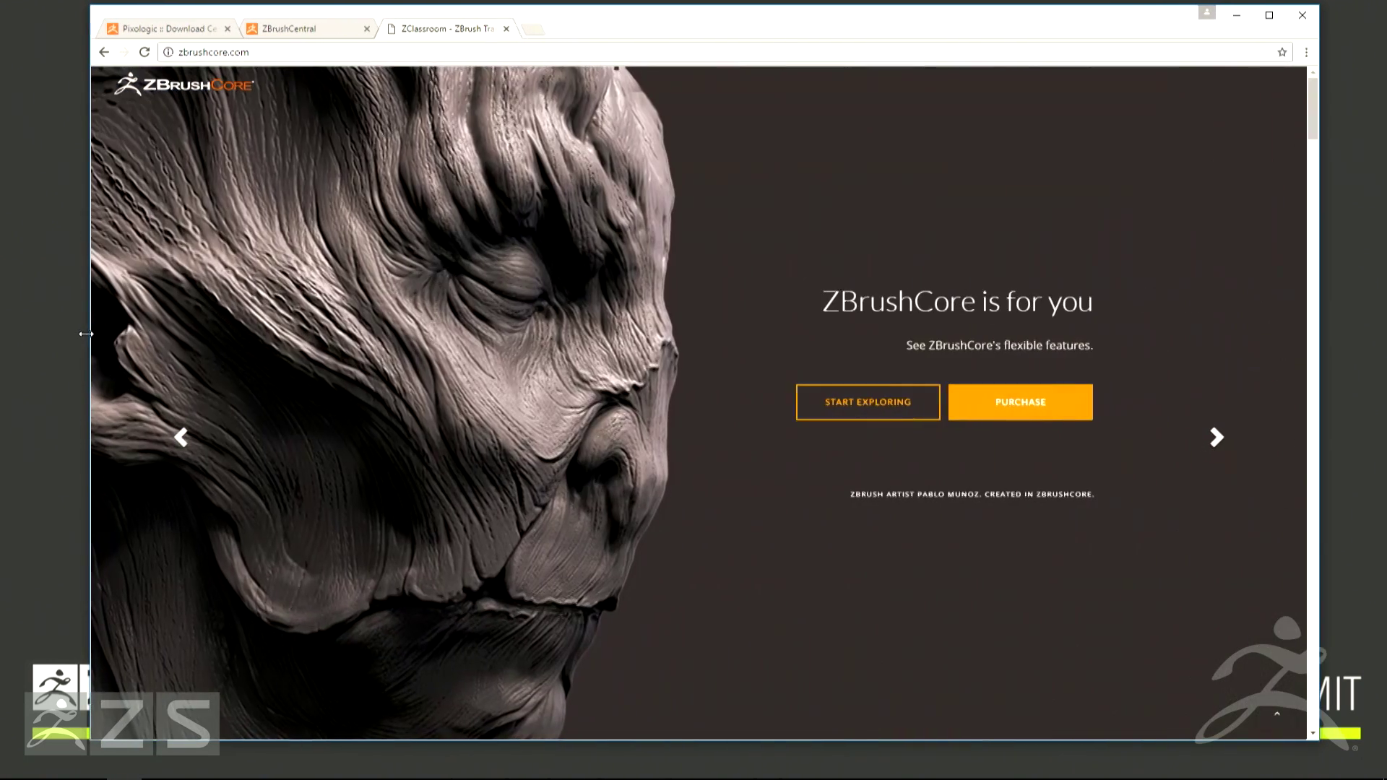
pyautogui.scroll(-10, 422, 301)
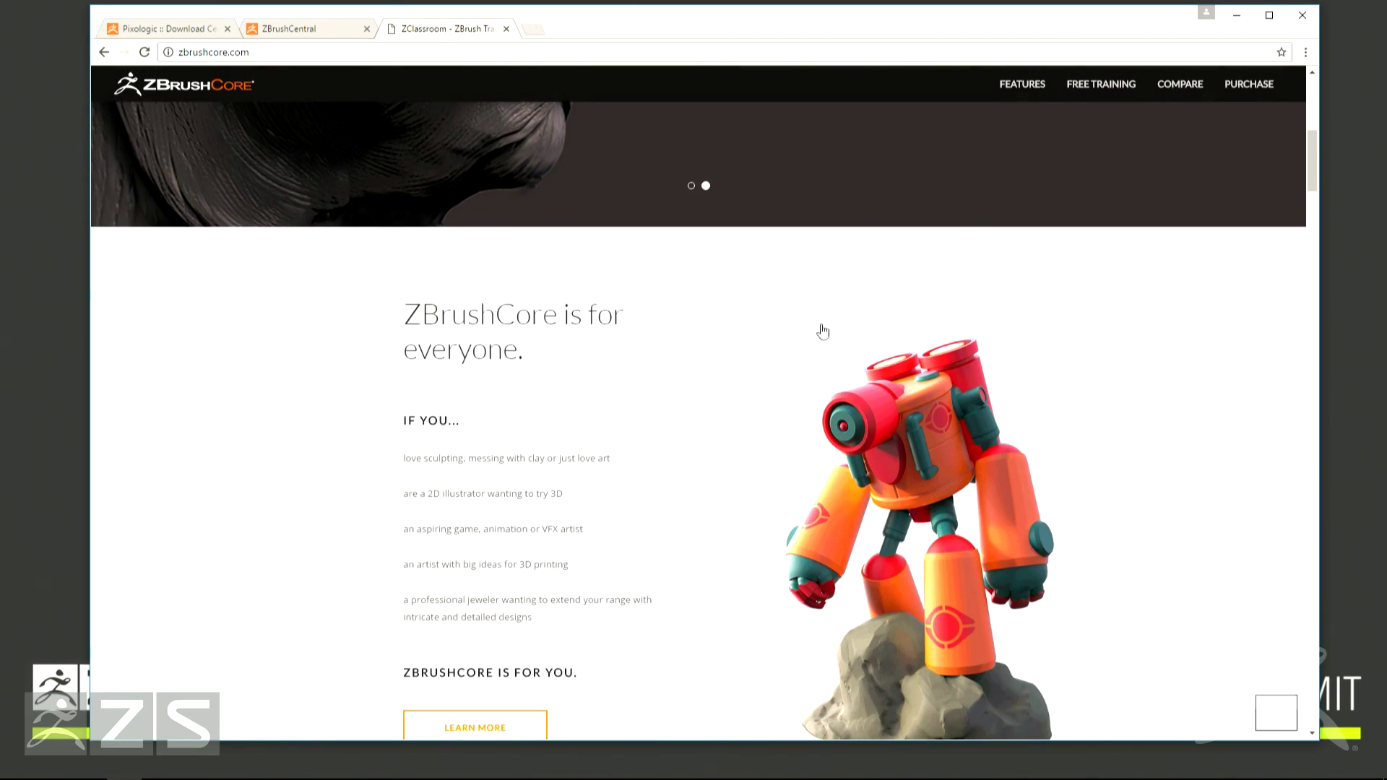
pyautogui.scroll(-8, 1050, 331)
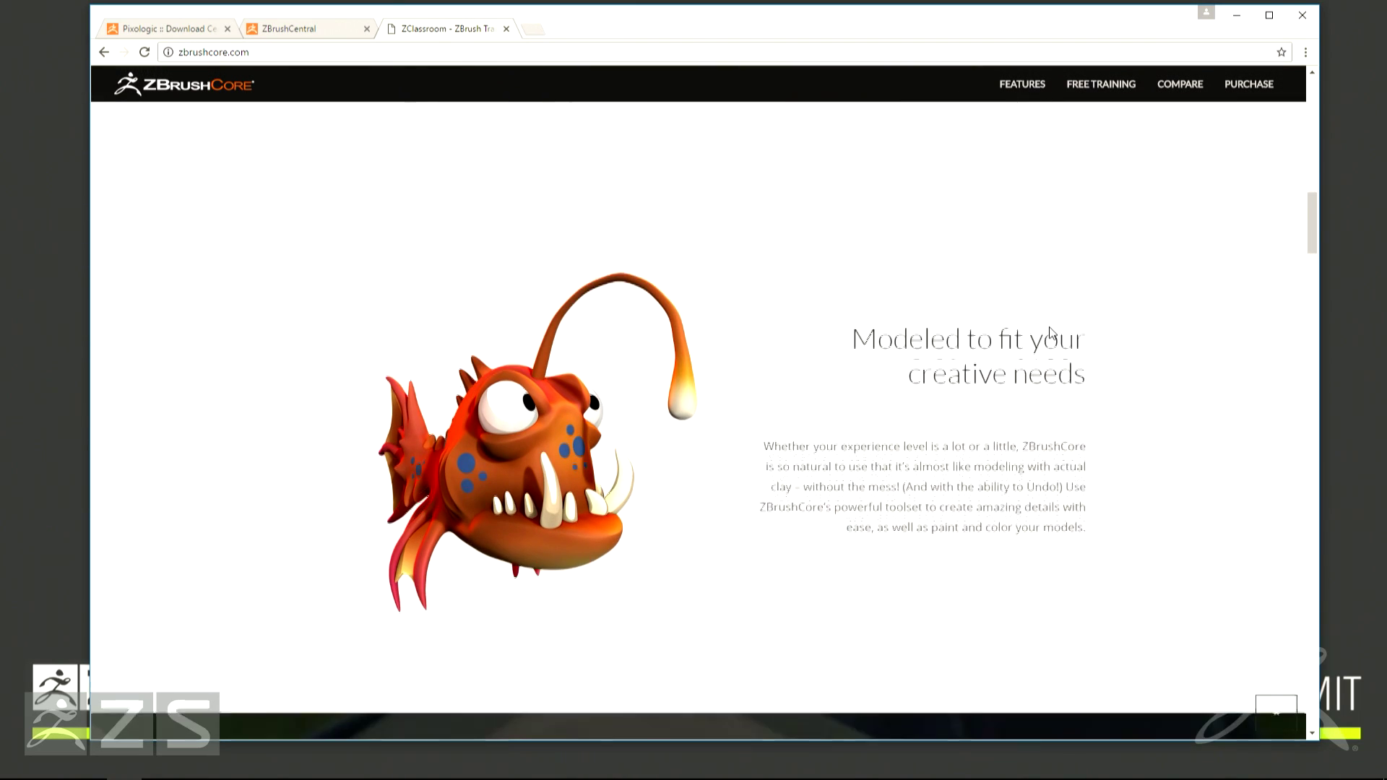
pyautogui.scroll(-5, 1099, 335)
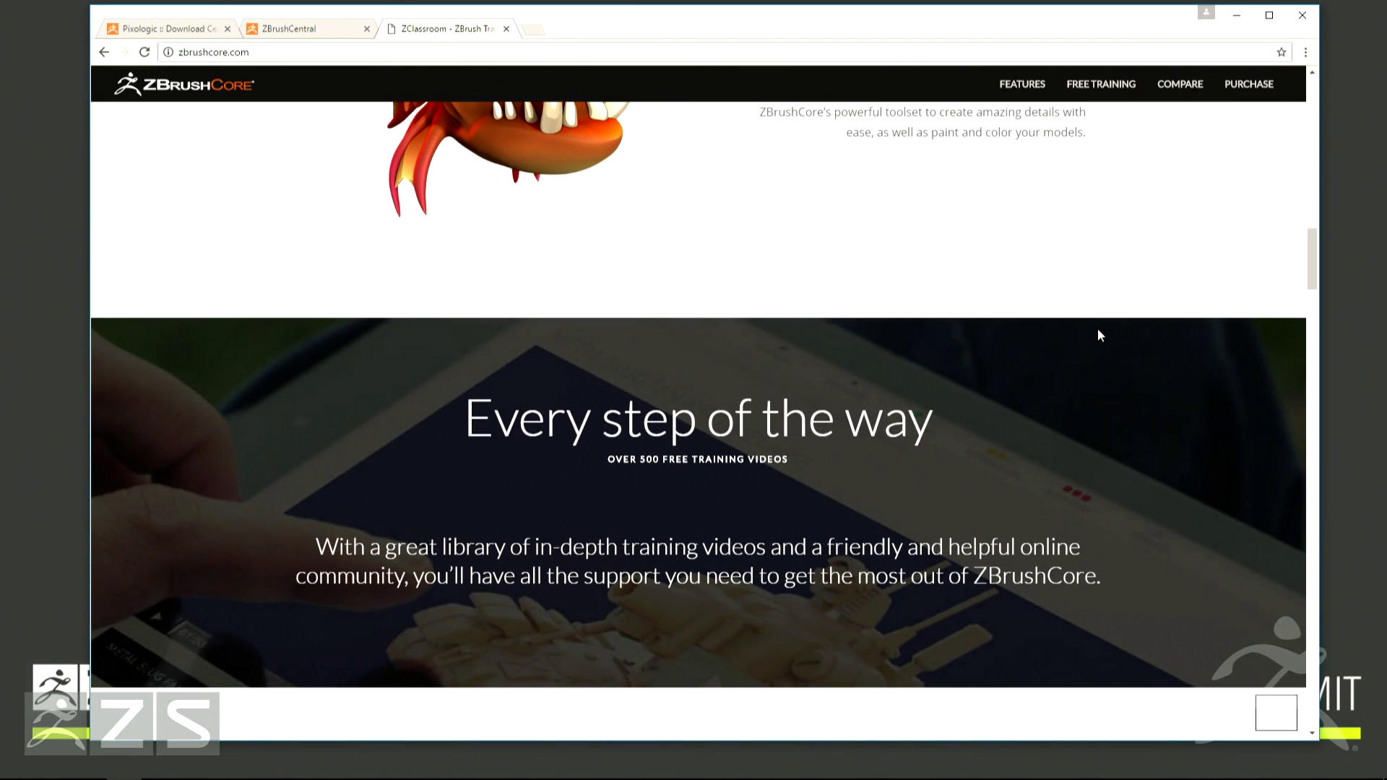
pyautogui.scroll(-7, 1098, 334)
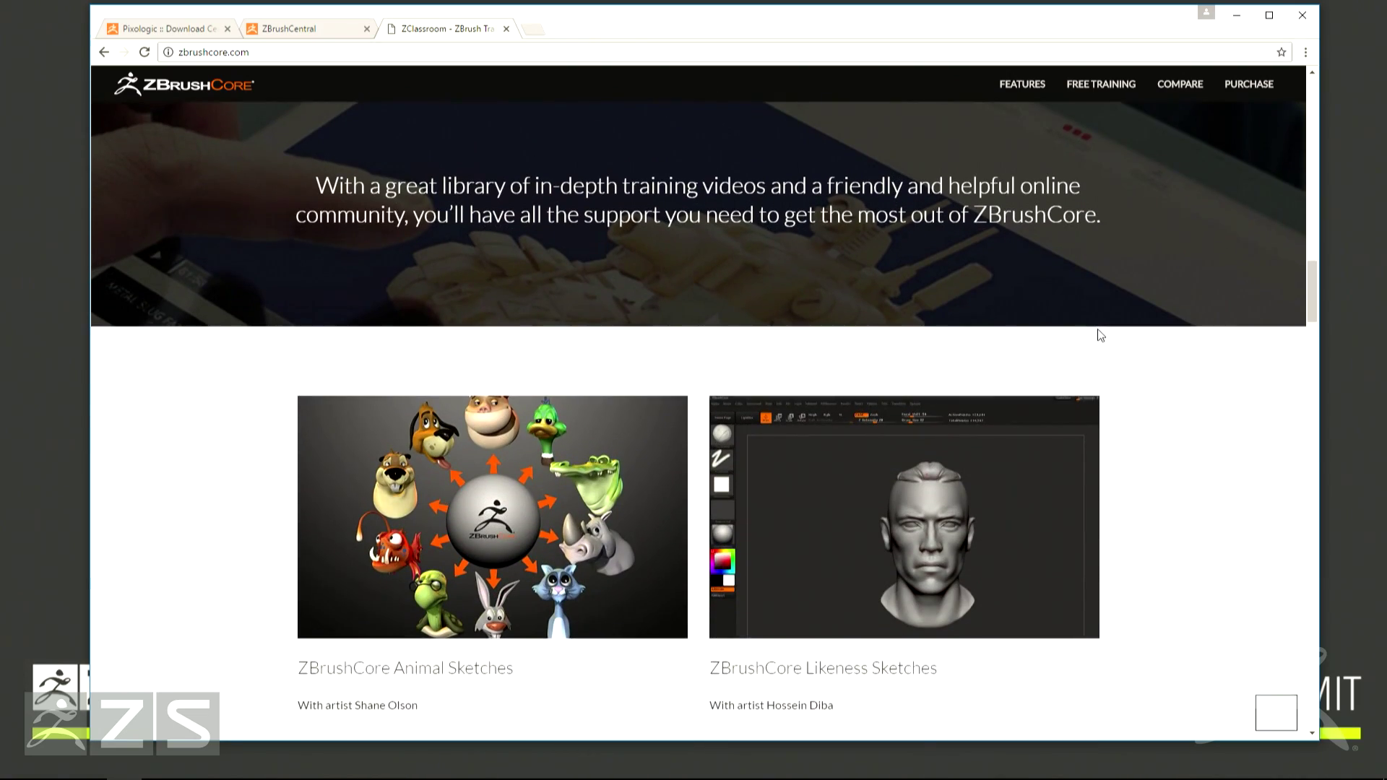
pyautogui.scroll(-8, 1098, 336)
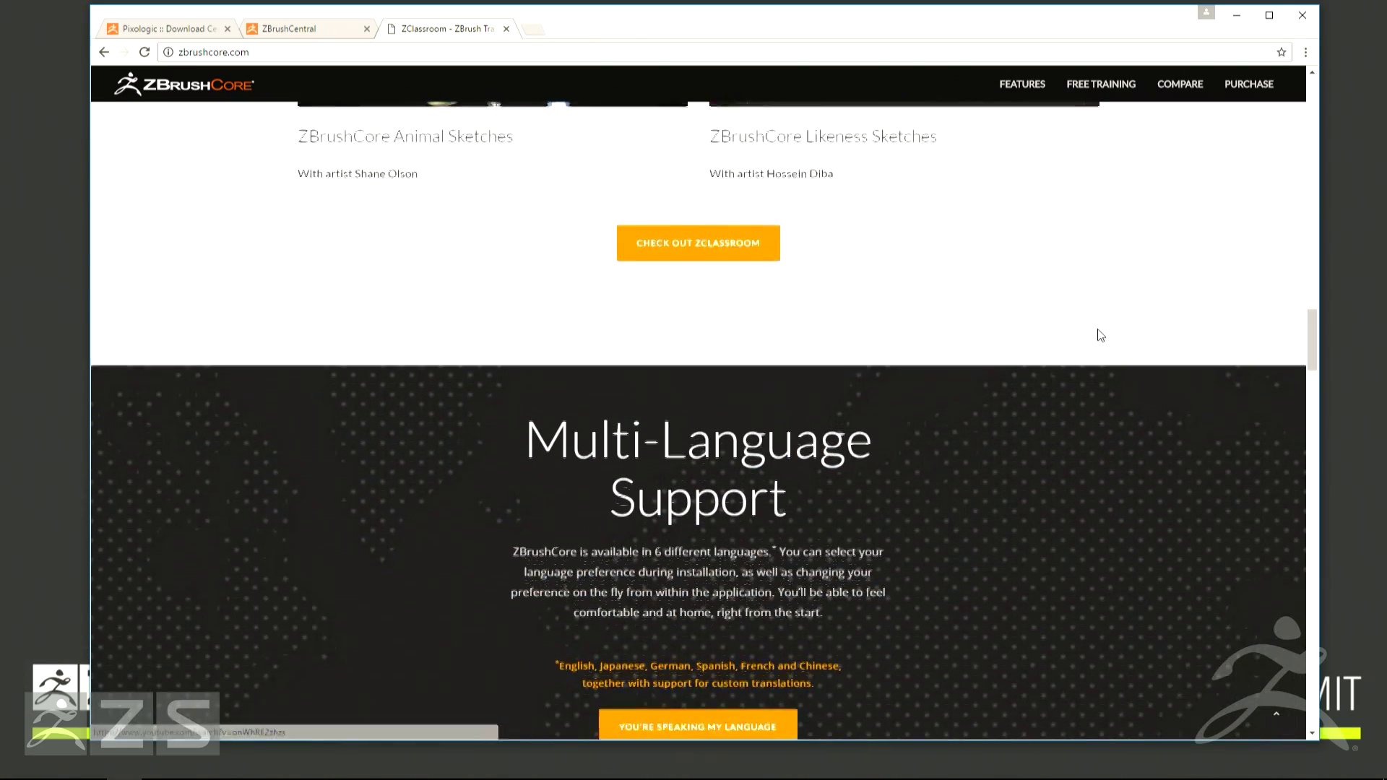
pyautogui.scroll(-8, 1098, 334)
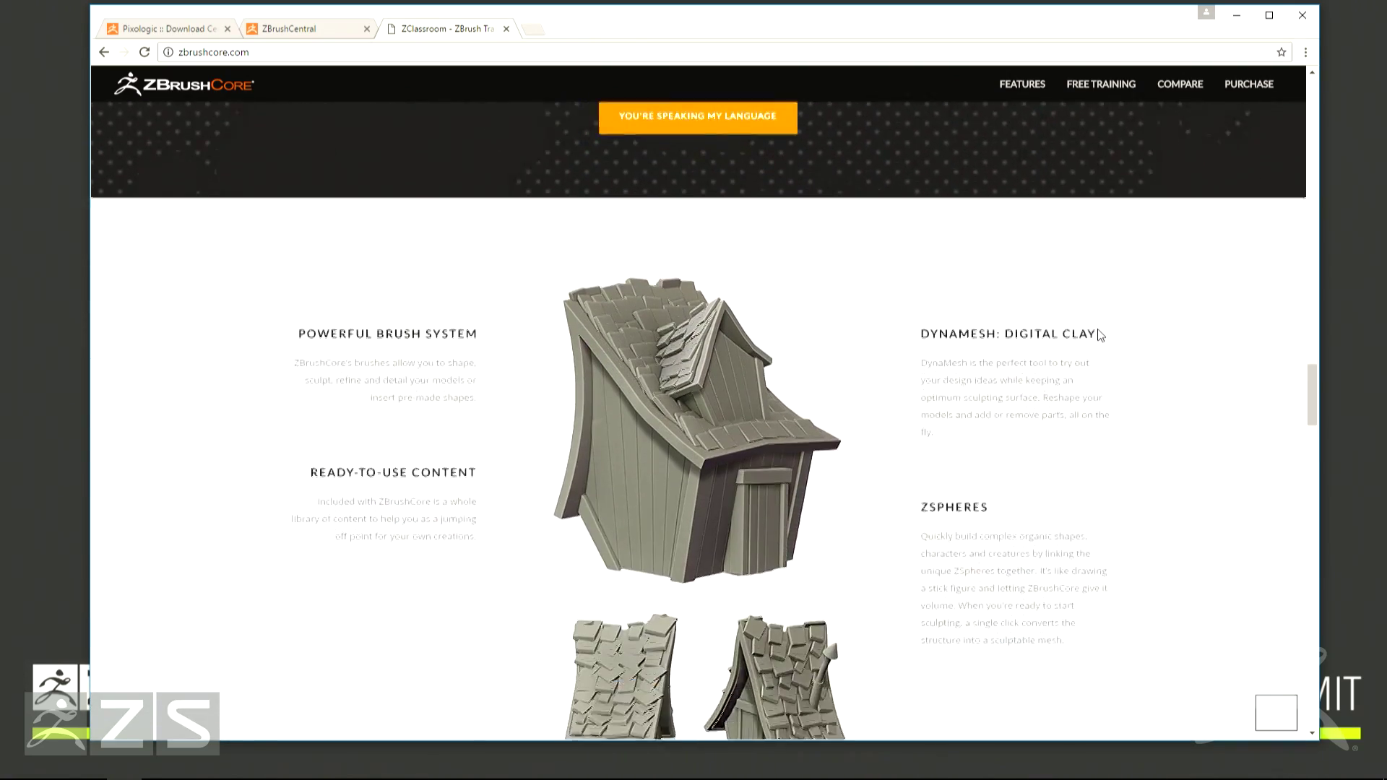
pyautogui.scroll(-8, 1098, 334)
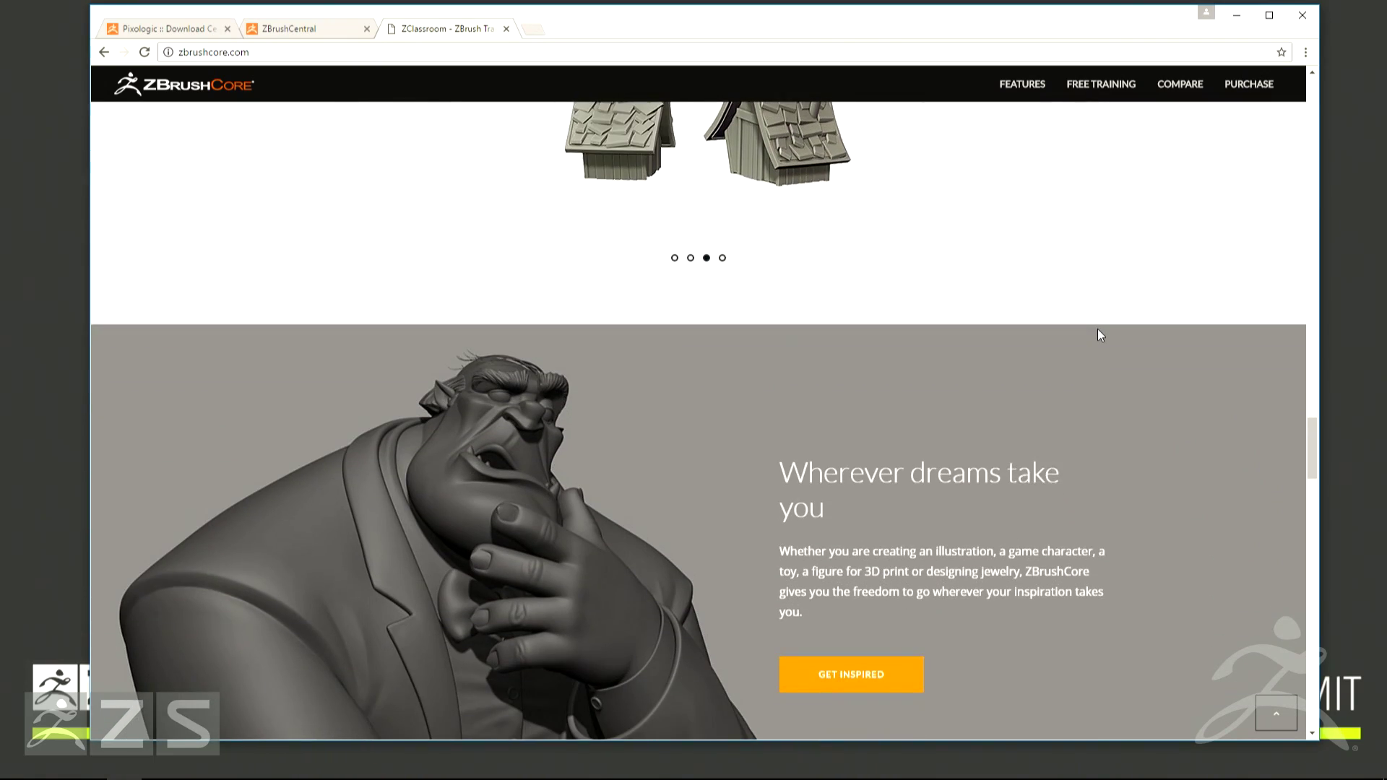
pyautogui.scroll(-8, 1099, 335)
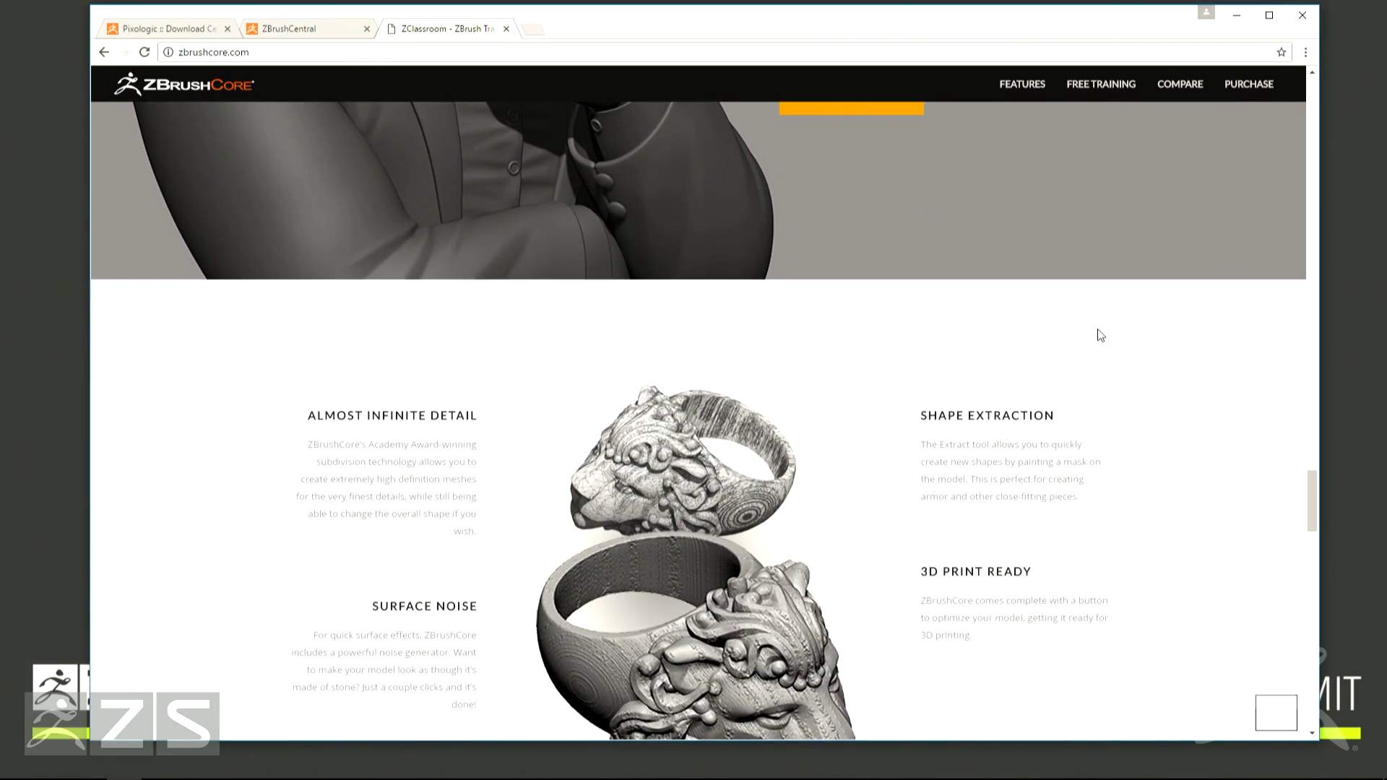
pyautogui.scroll(12, 1098, 329)
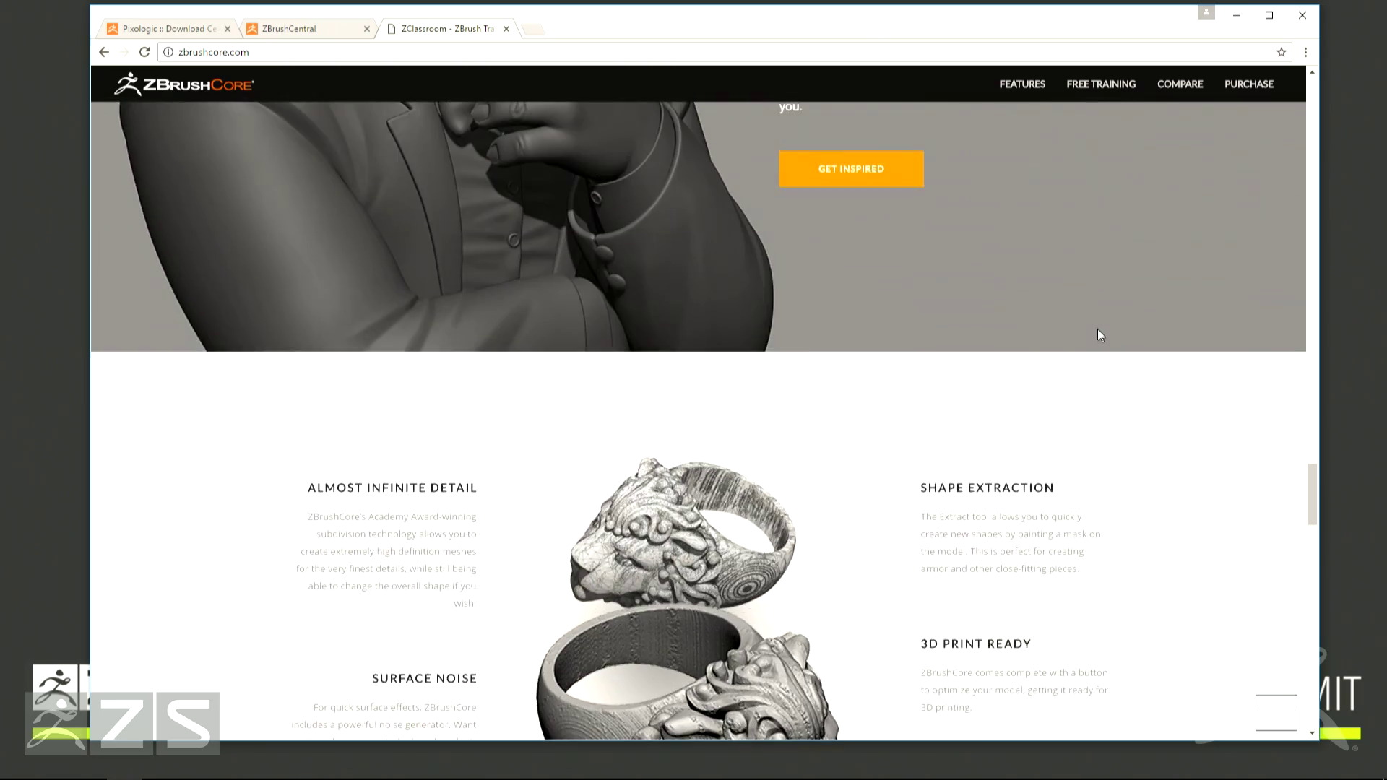
pyautogui.scroll(18, 1100, 335)
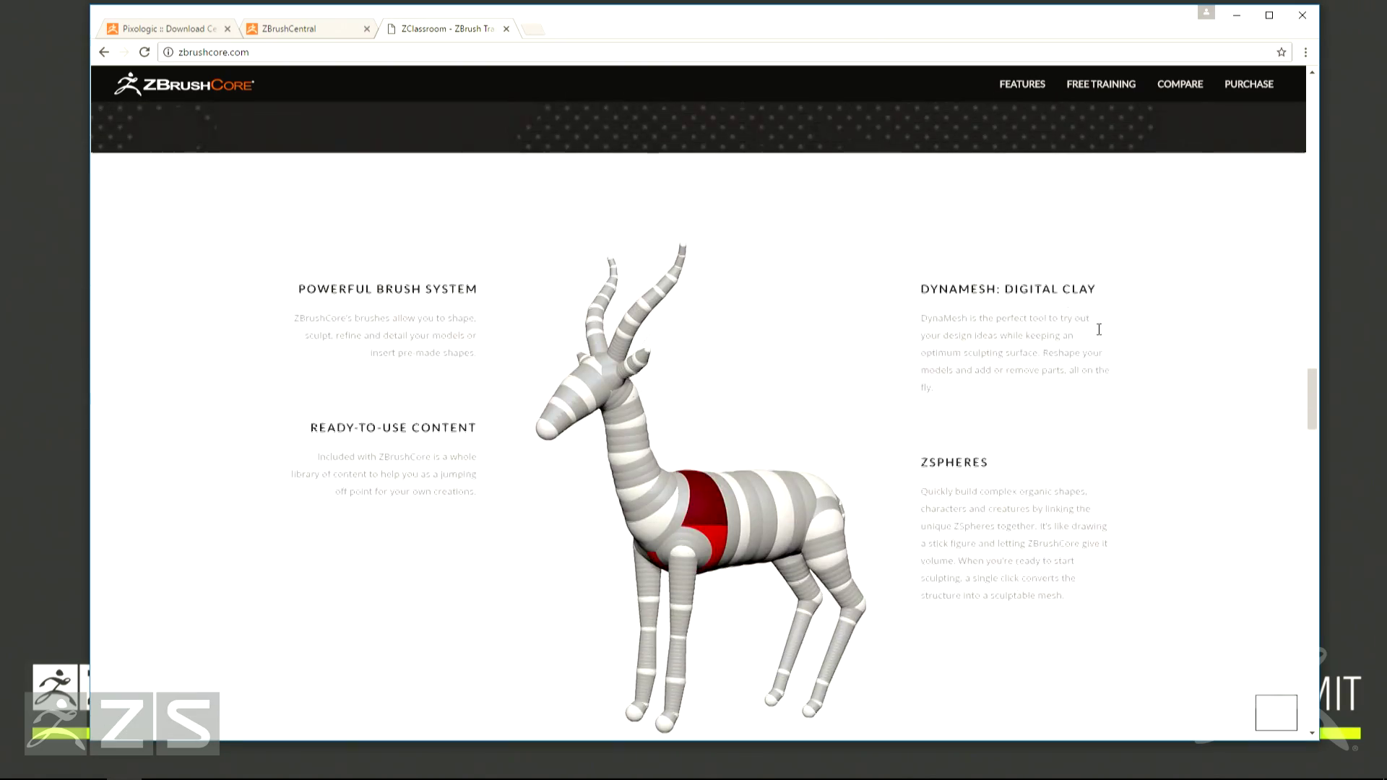
pyautogui.scroll(20, 1100, 334)
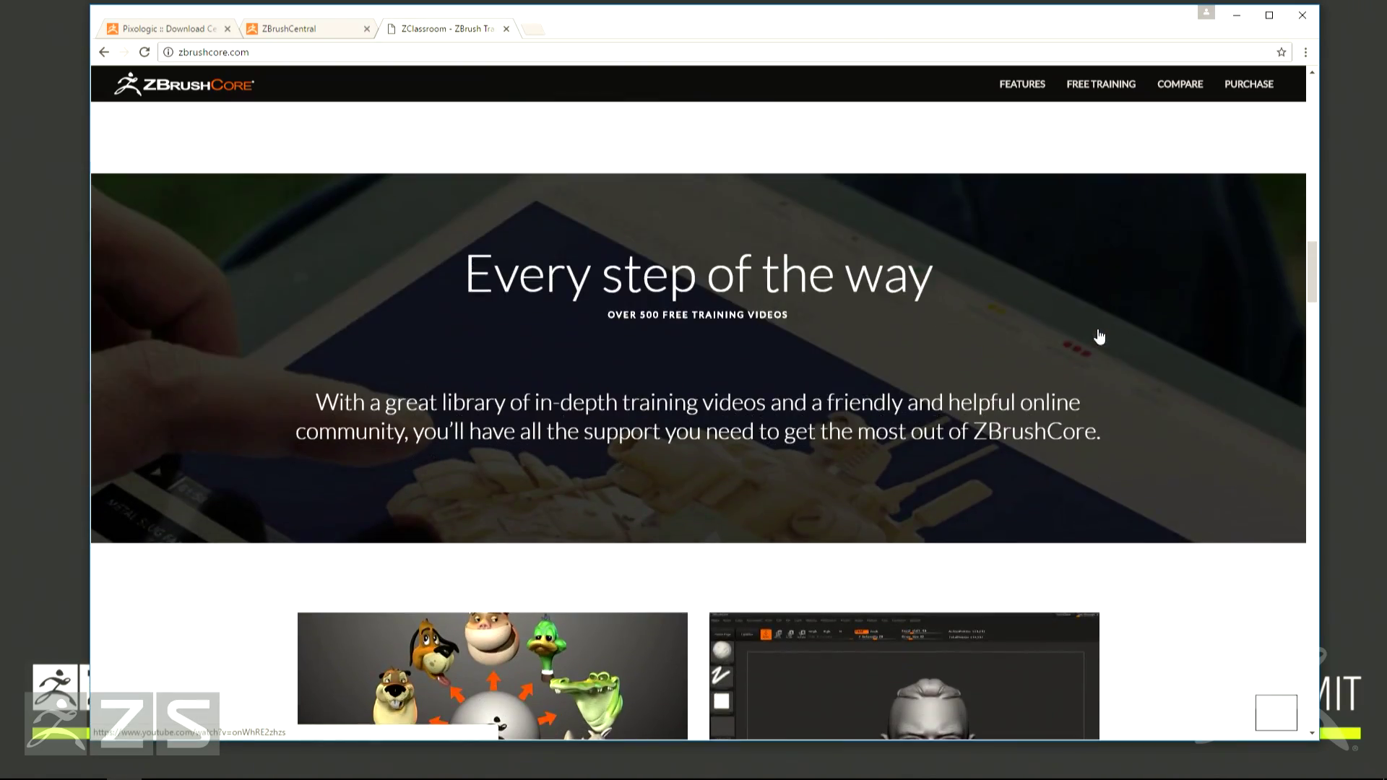
pyautogui.scroll(12, 1099, 334)
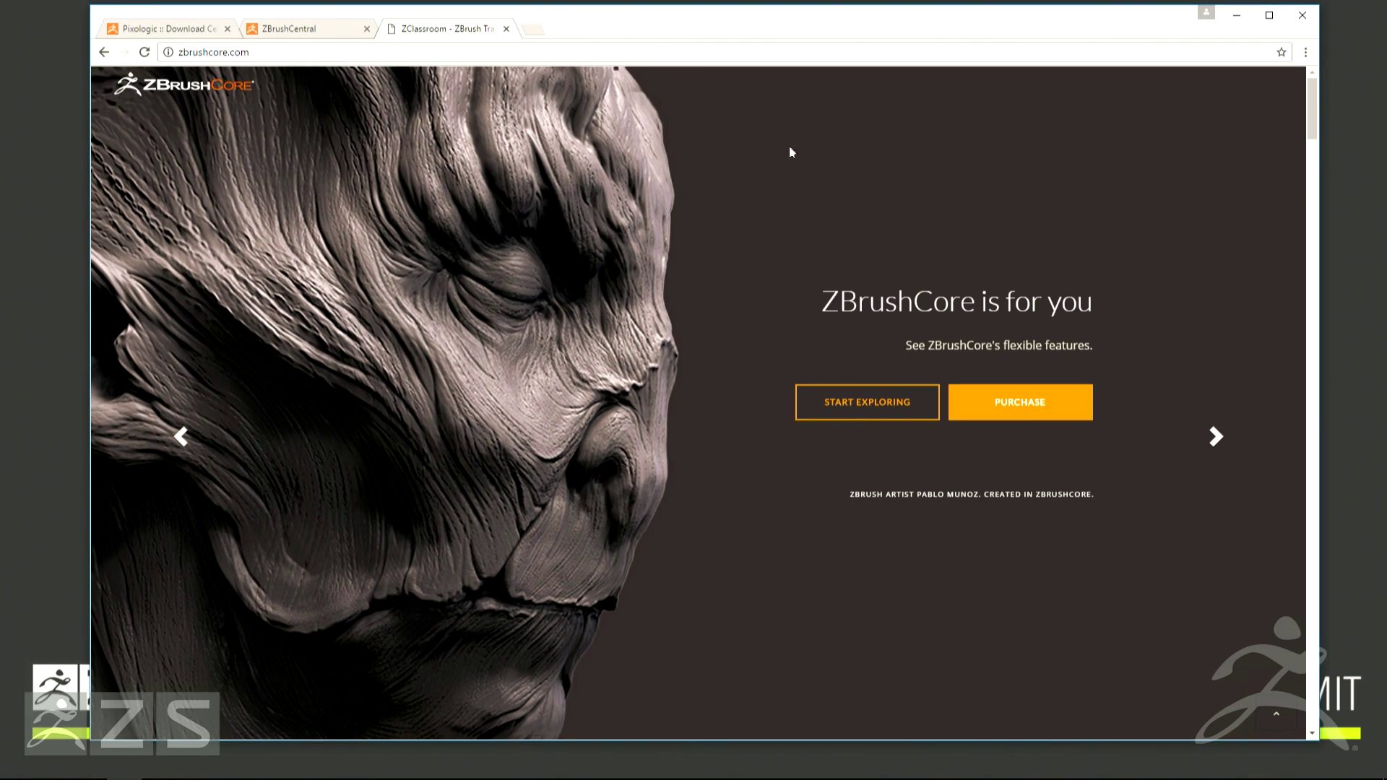
# - In a new tab, enter the Pixologic address and scroll the store's ZBrushCore page
pyautogui.click(533, 29)
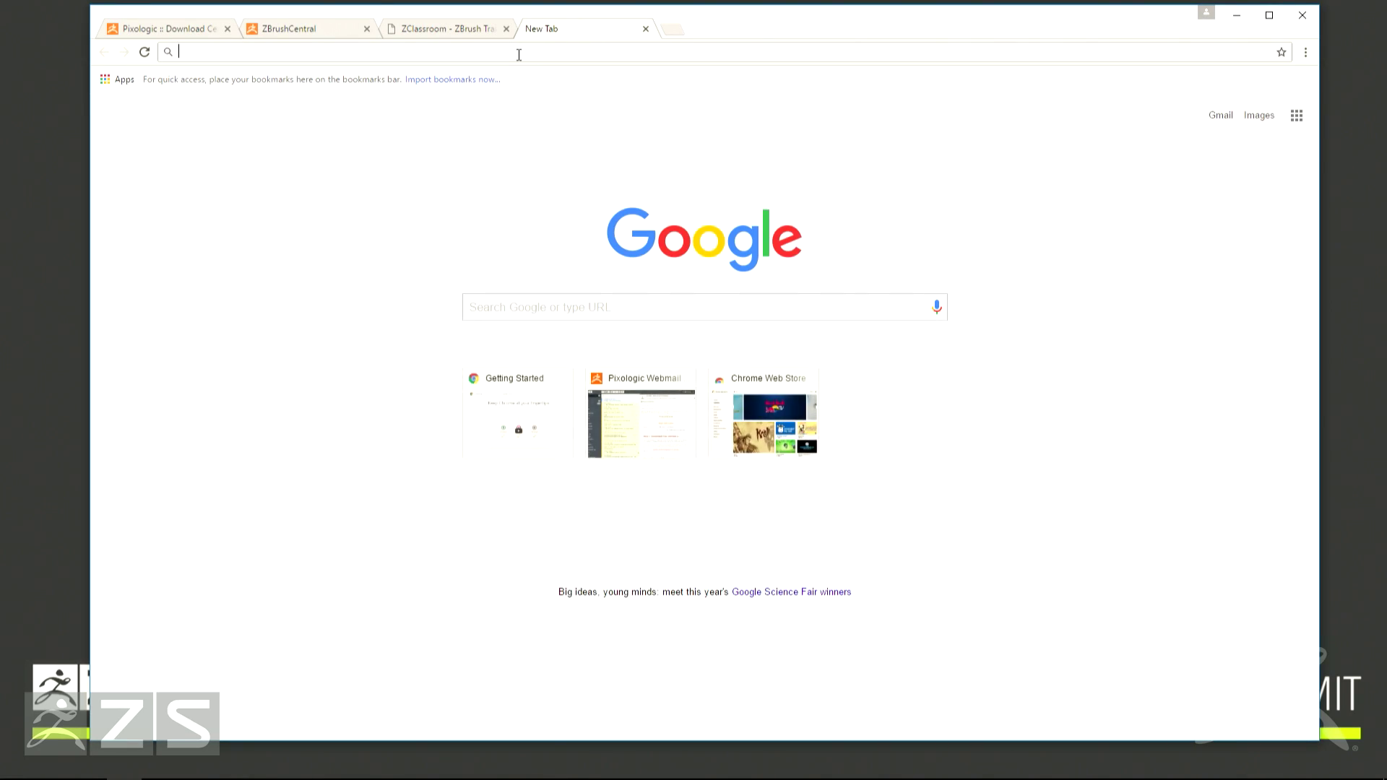
pyautogui.write('zb')
pyautogui.press('BackSpace')
pyautogui.press('BackSpace')
pyautogui.write('pixologic.com/ZBrushCore/')
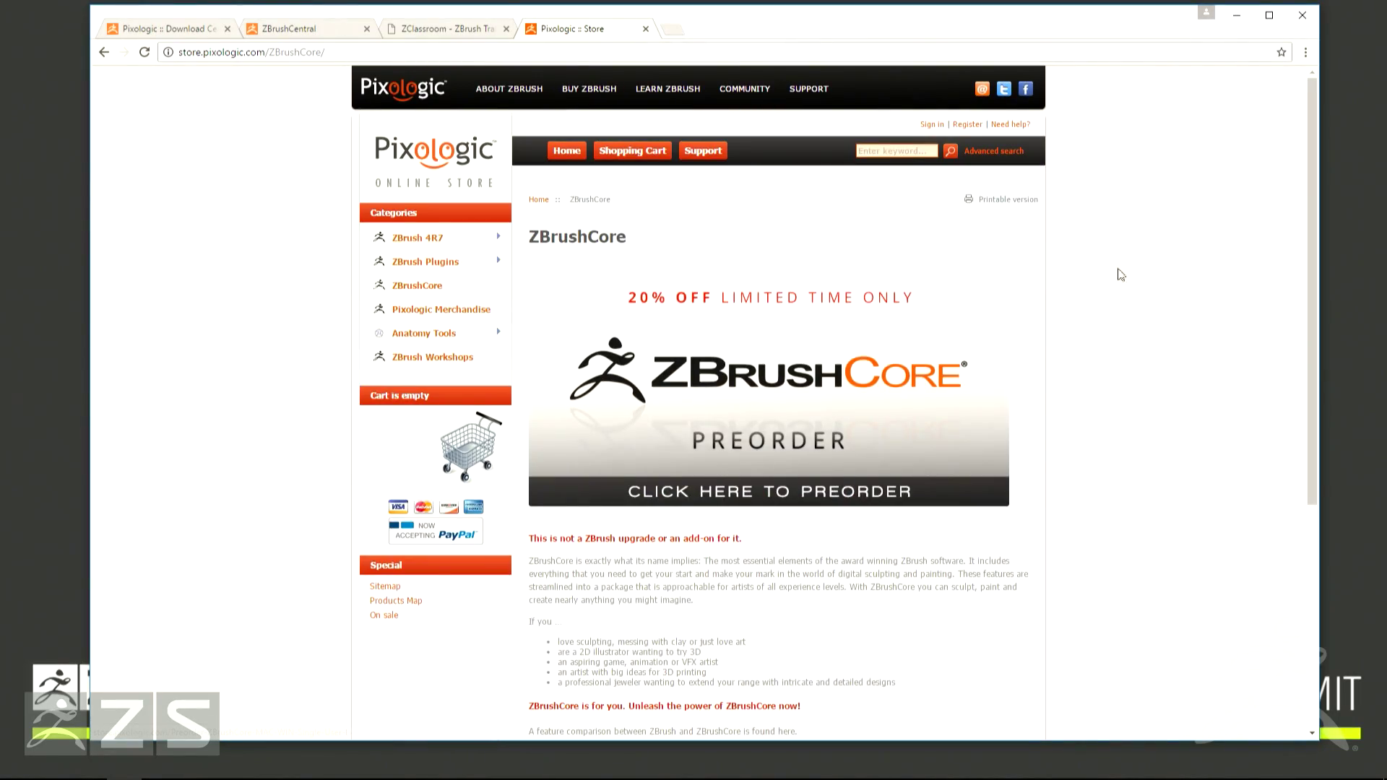
pyautogui.scroll(-1, 1132, 277)
pyautogui.scroll(-2, 1132, 278)
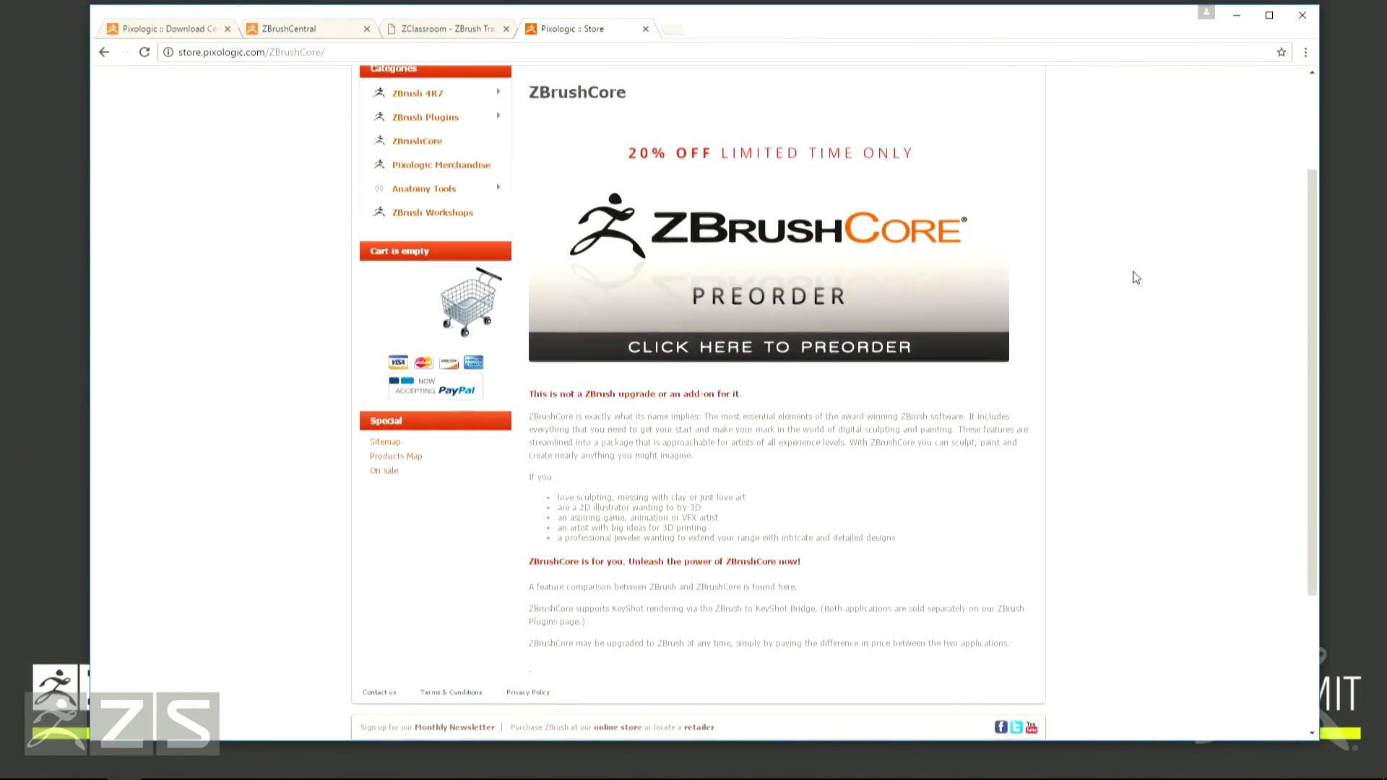